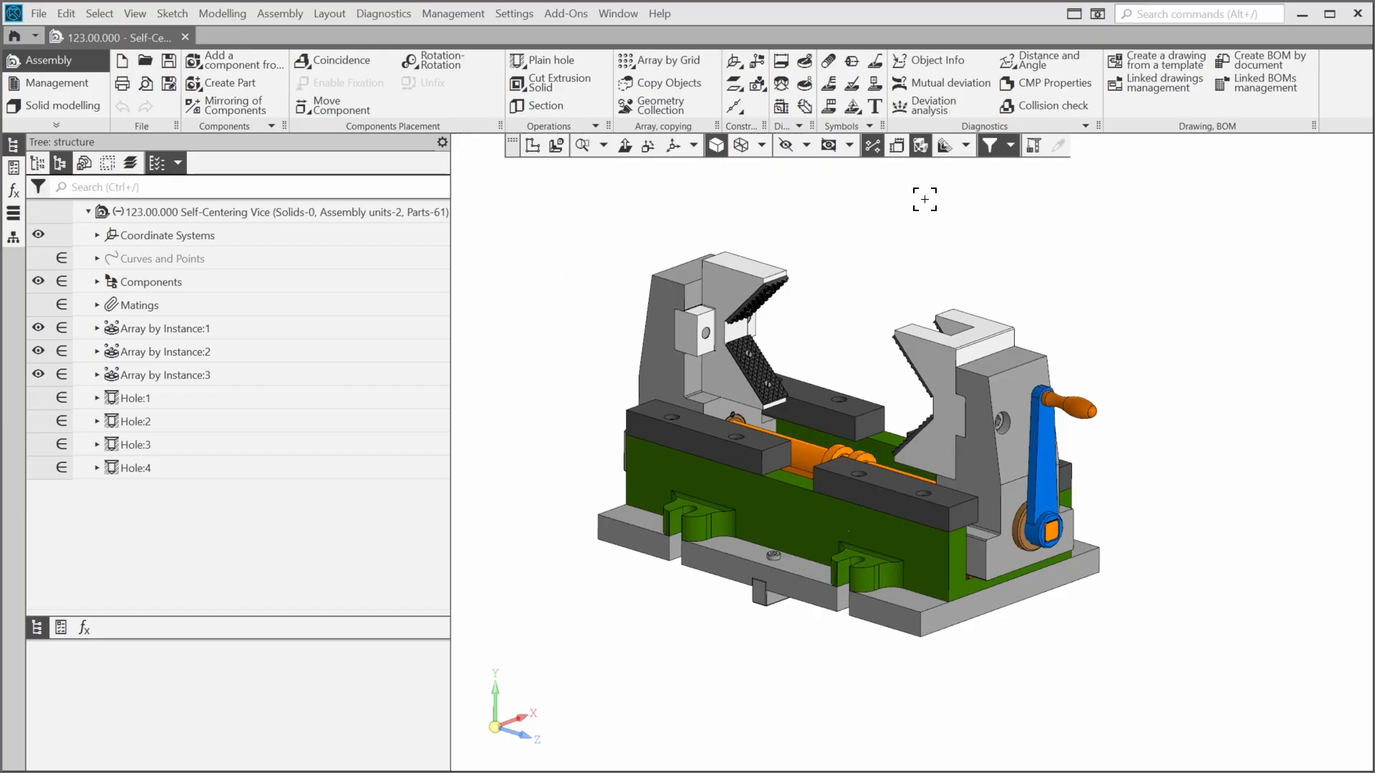
- Create an A3 landscape drawing of the vice assembly from the Drawing template and briefly preview the source model
click(1135, 59)
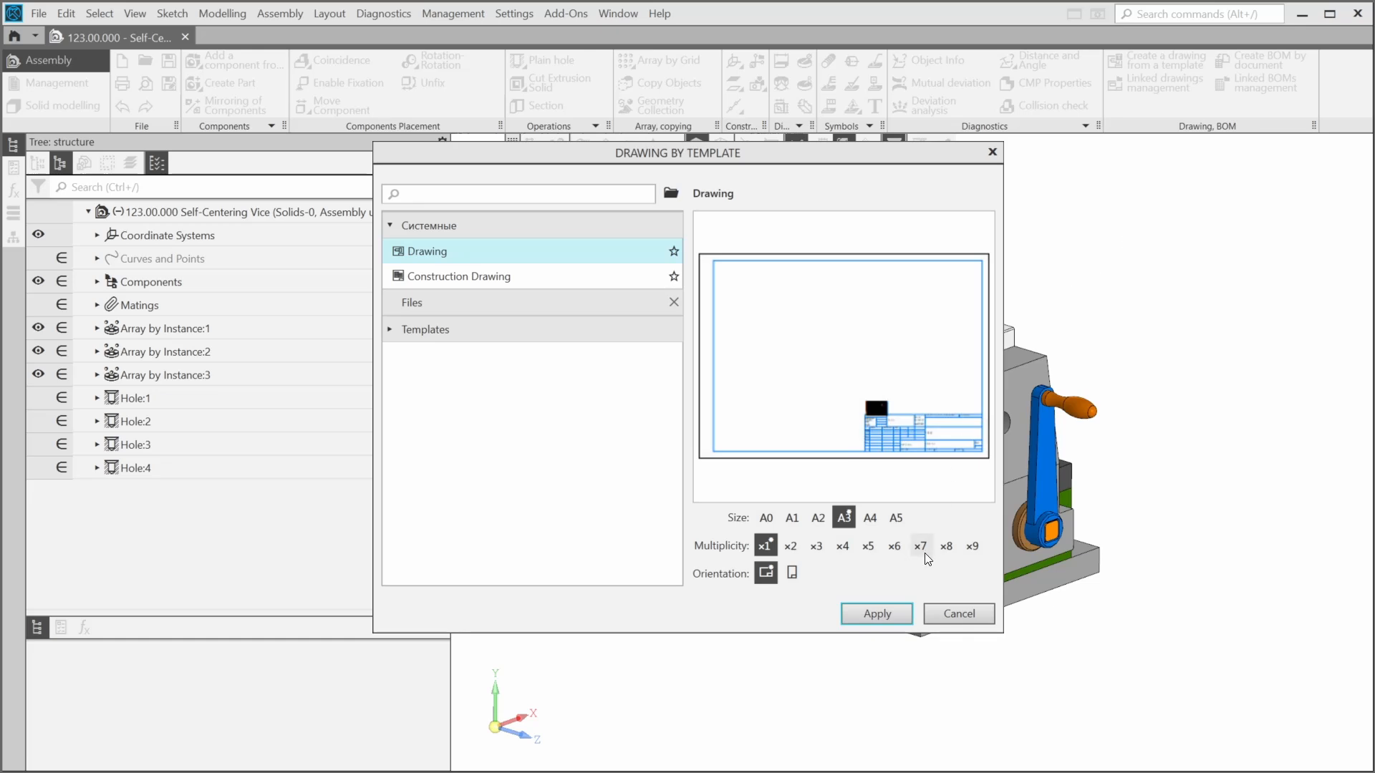
click(878, 613)
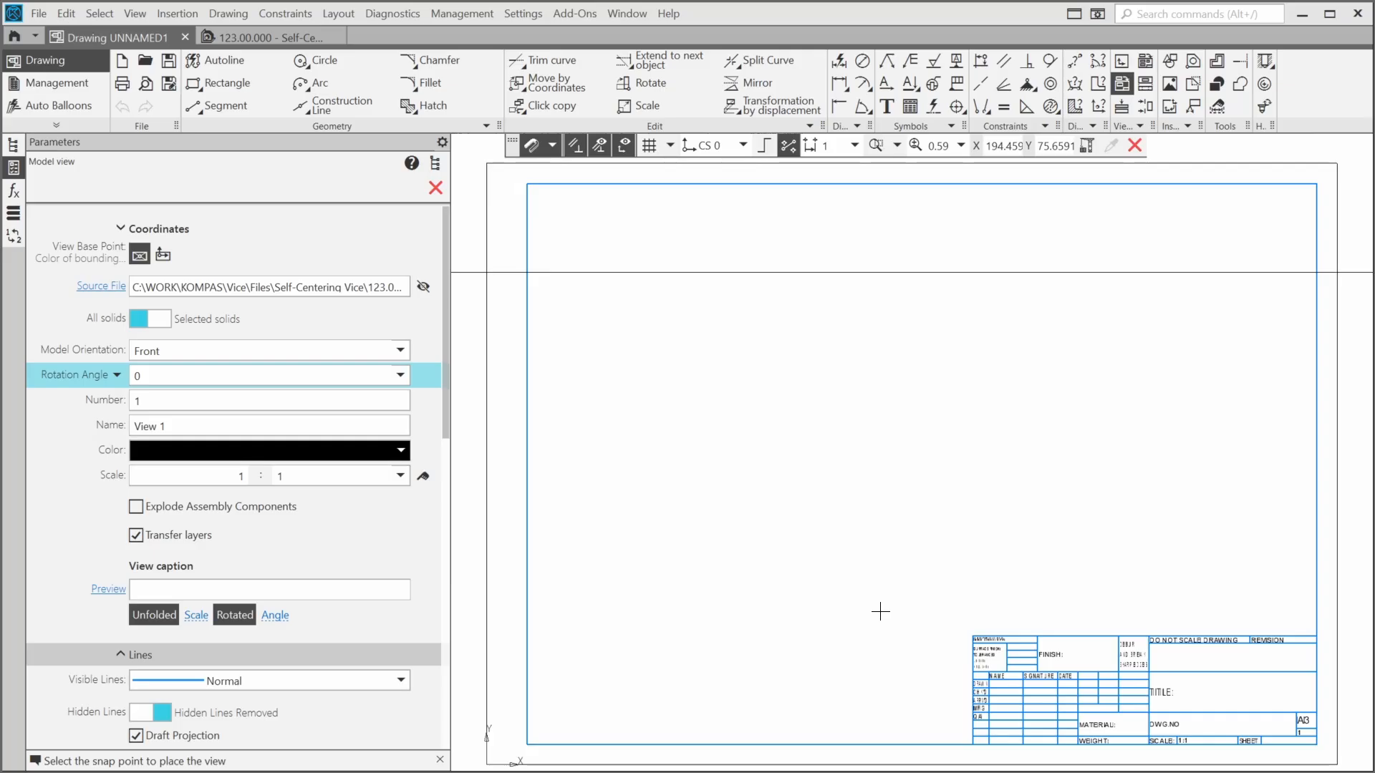
click(422, 287)
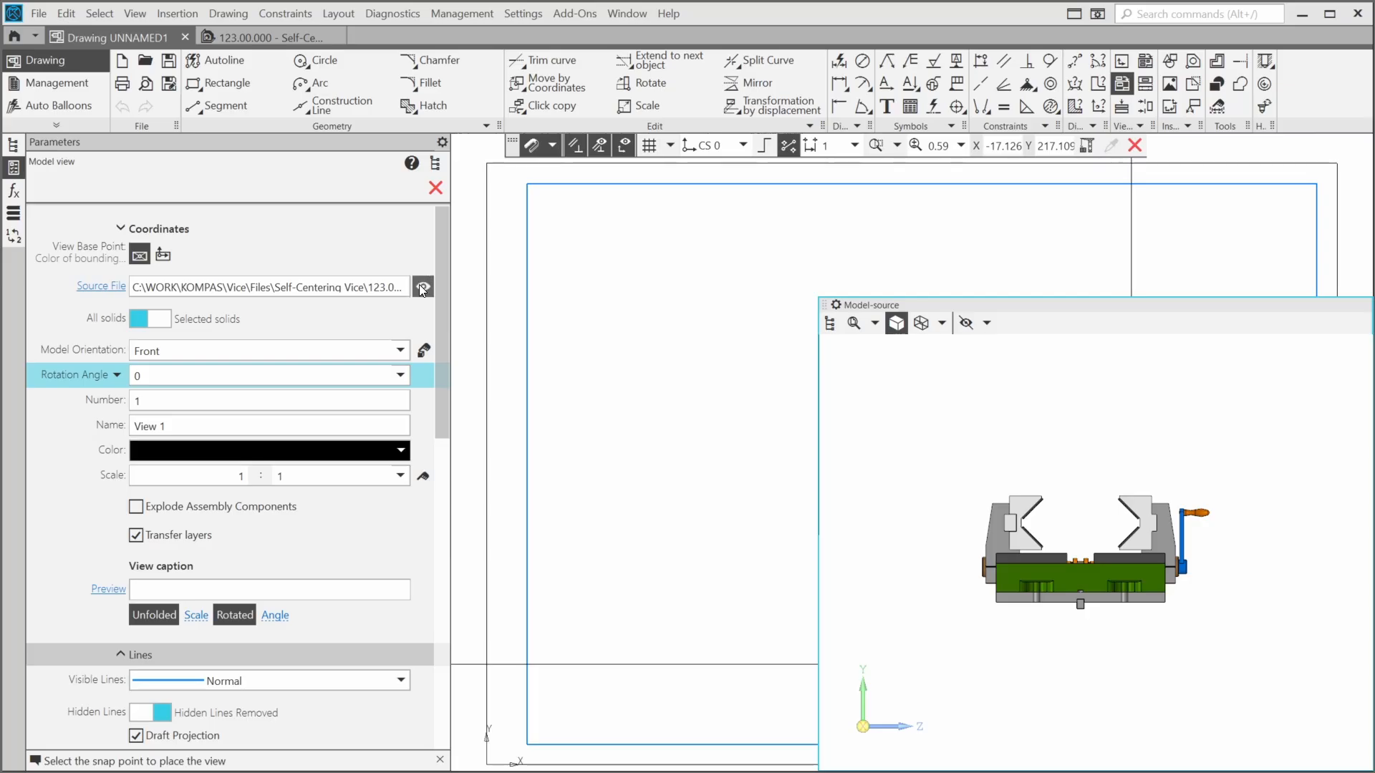
click(420, 287)
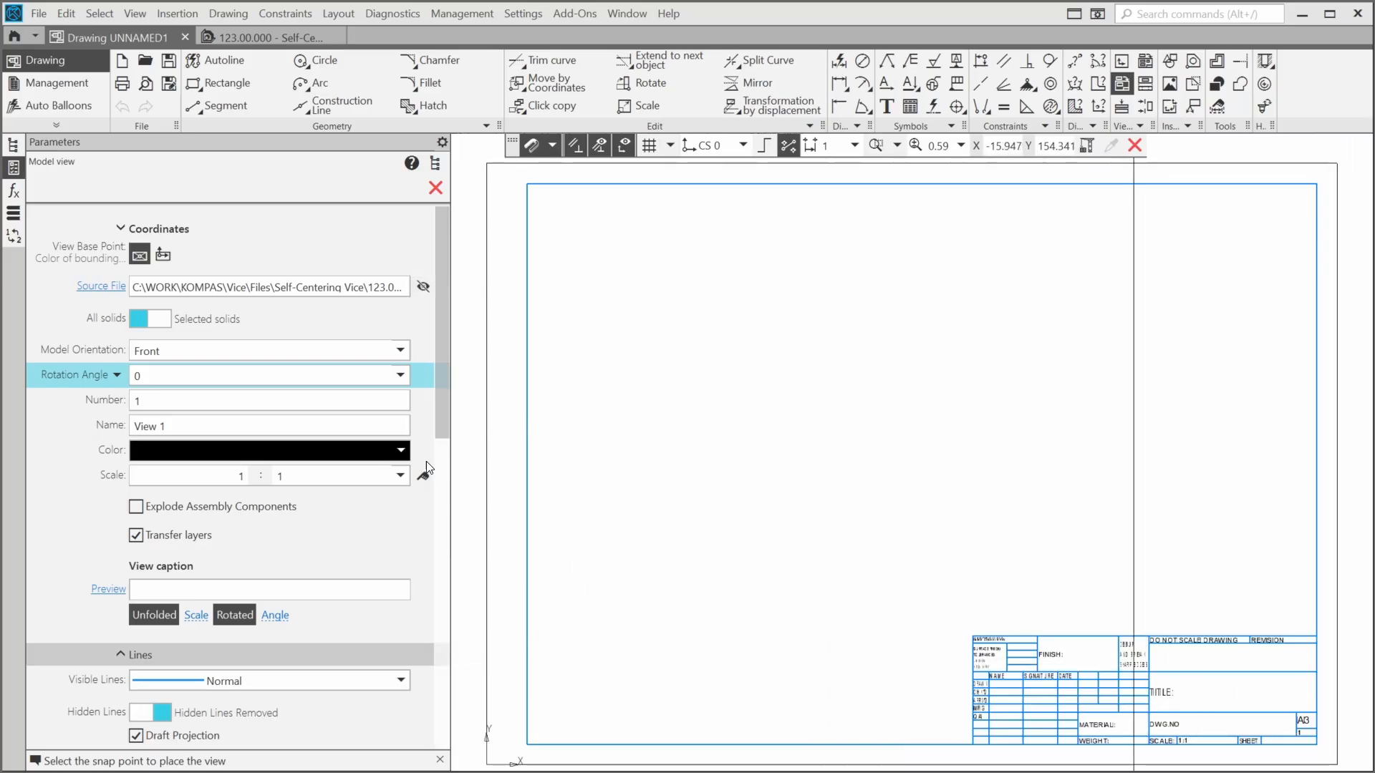
- Turn on transition lines for the front model view
scroll(413, 527, down, 1)
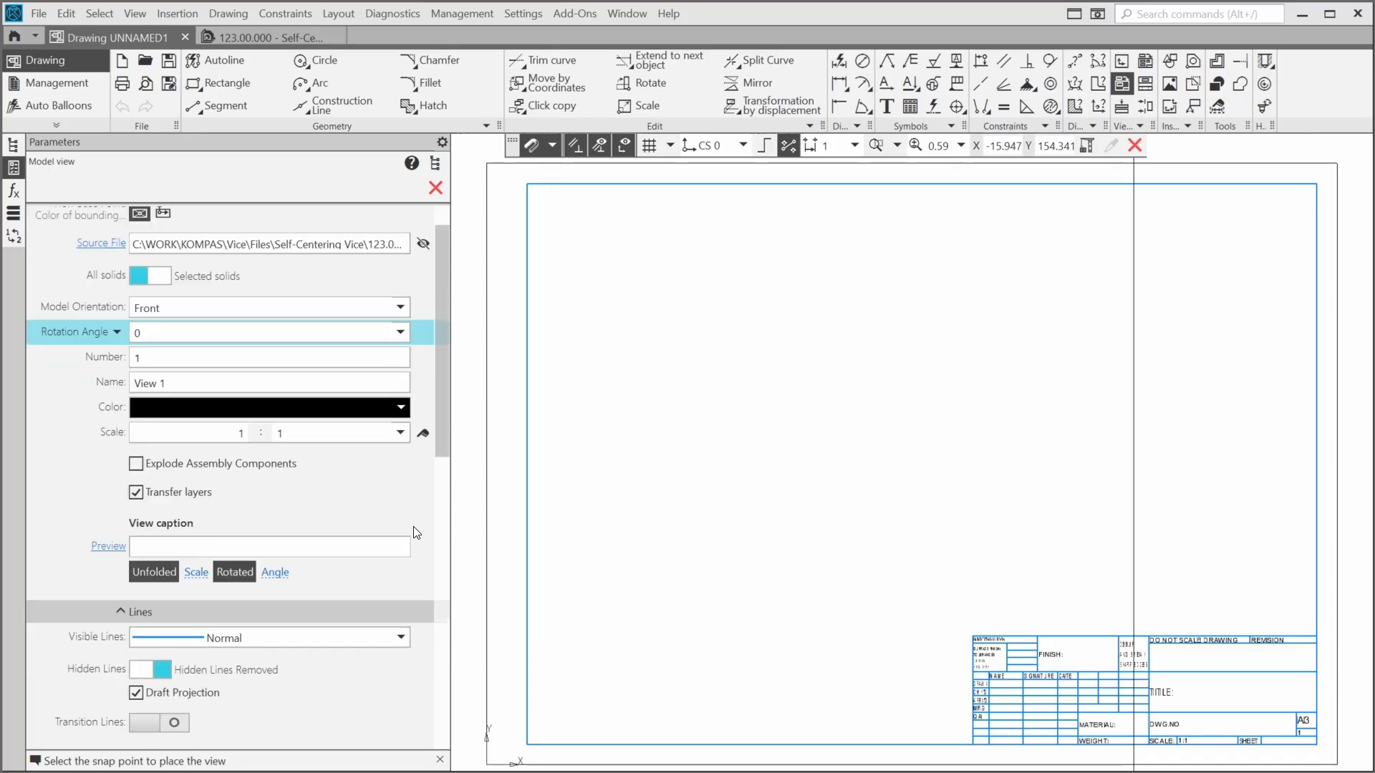
scroll(414, 533, down, 3)
click(177, 591)
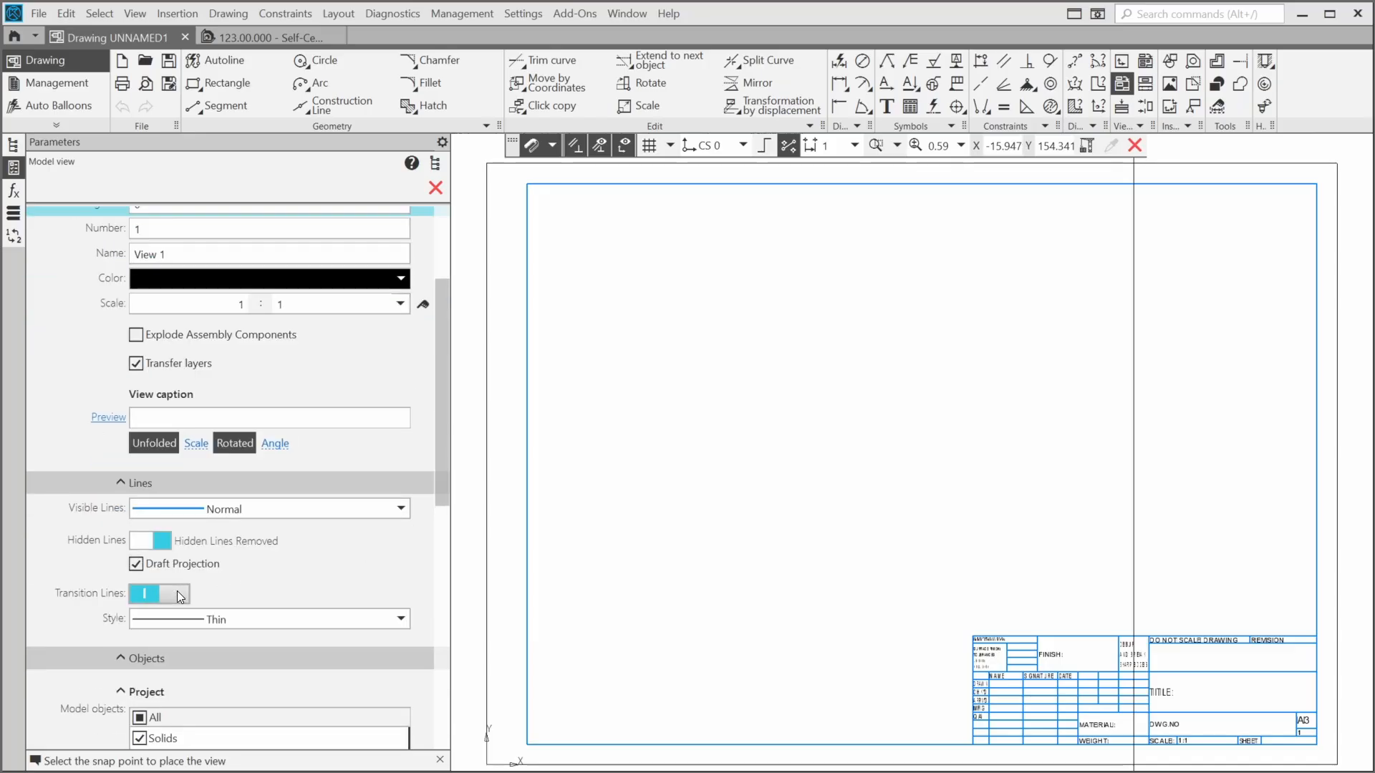
- Place the front view of the vice, with projection views below it and beside it, and finish view creation
scroll(835, 451, down, 4)
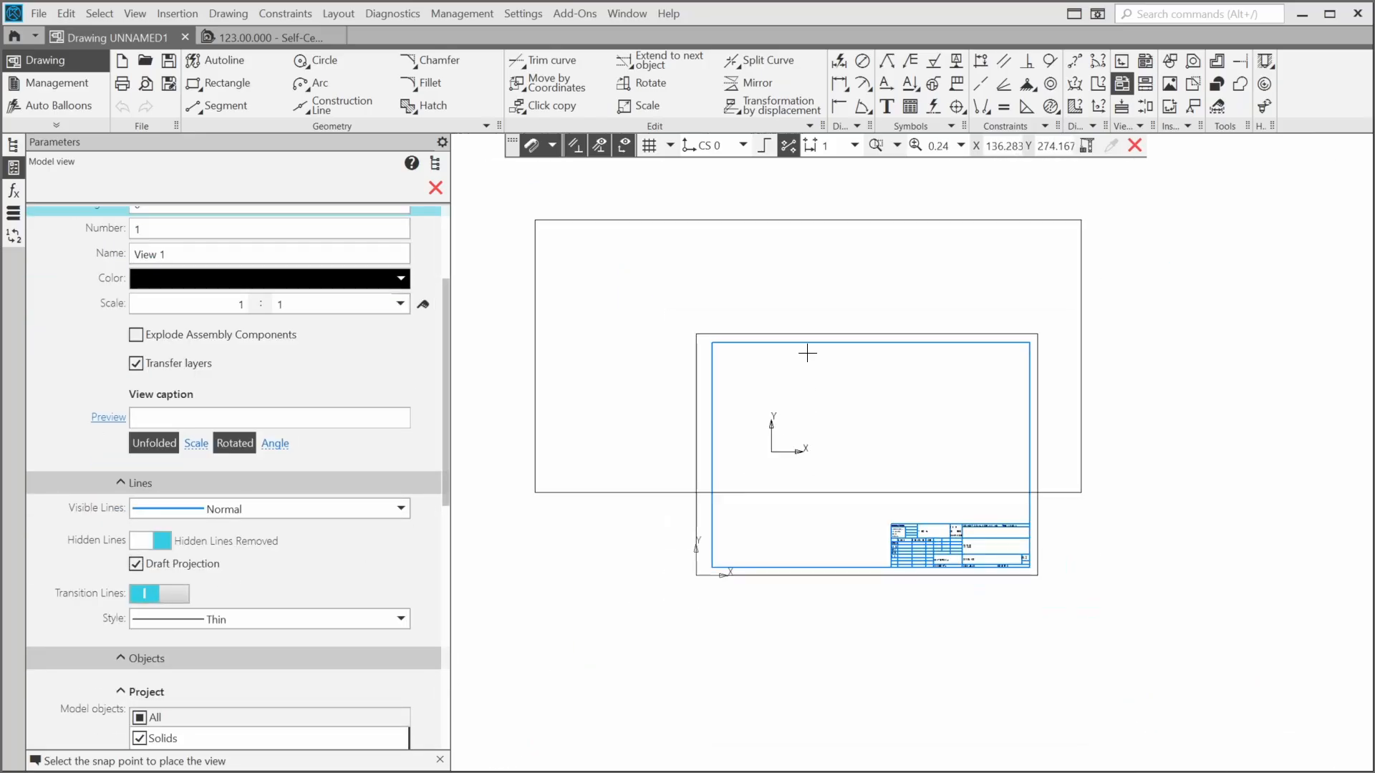
scroll(840, 291, down, 2)
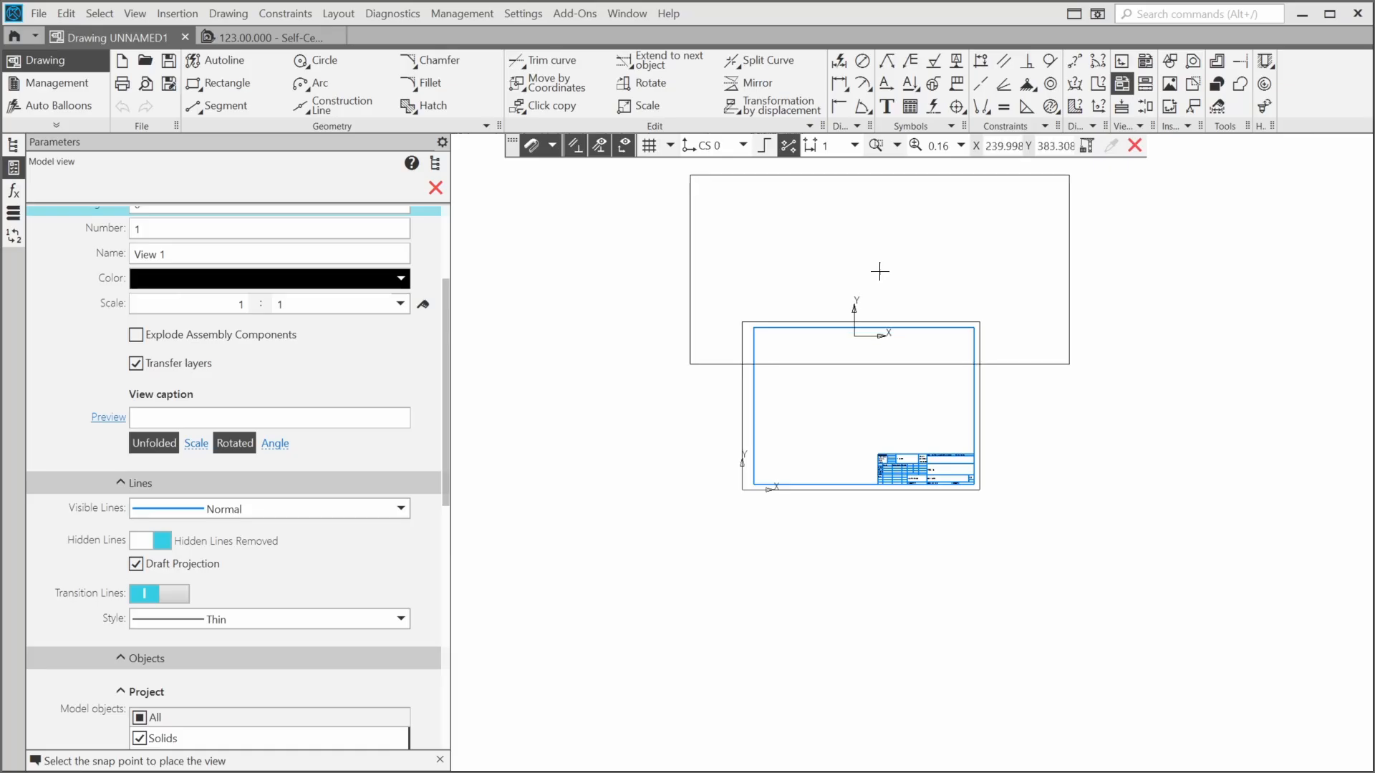
middle_drag(863, 302, 822, 406)
click(783, 434)
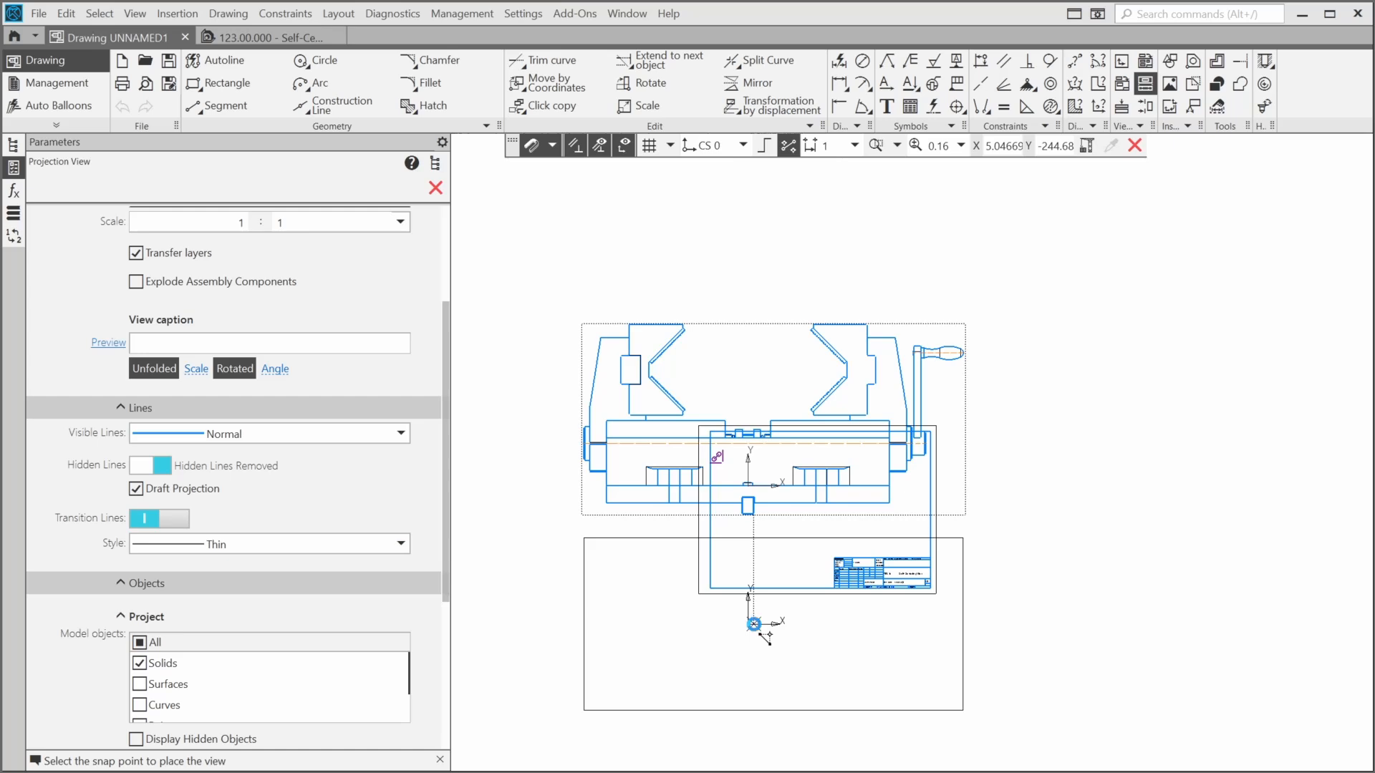
click(754, 624)
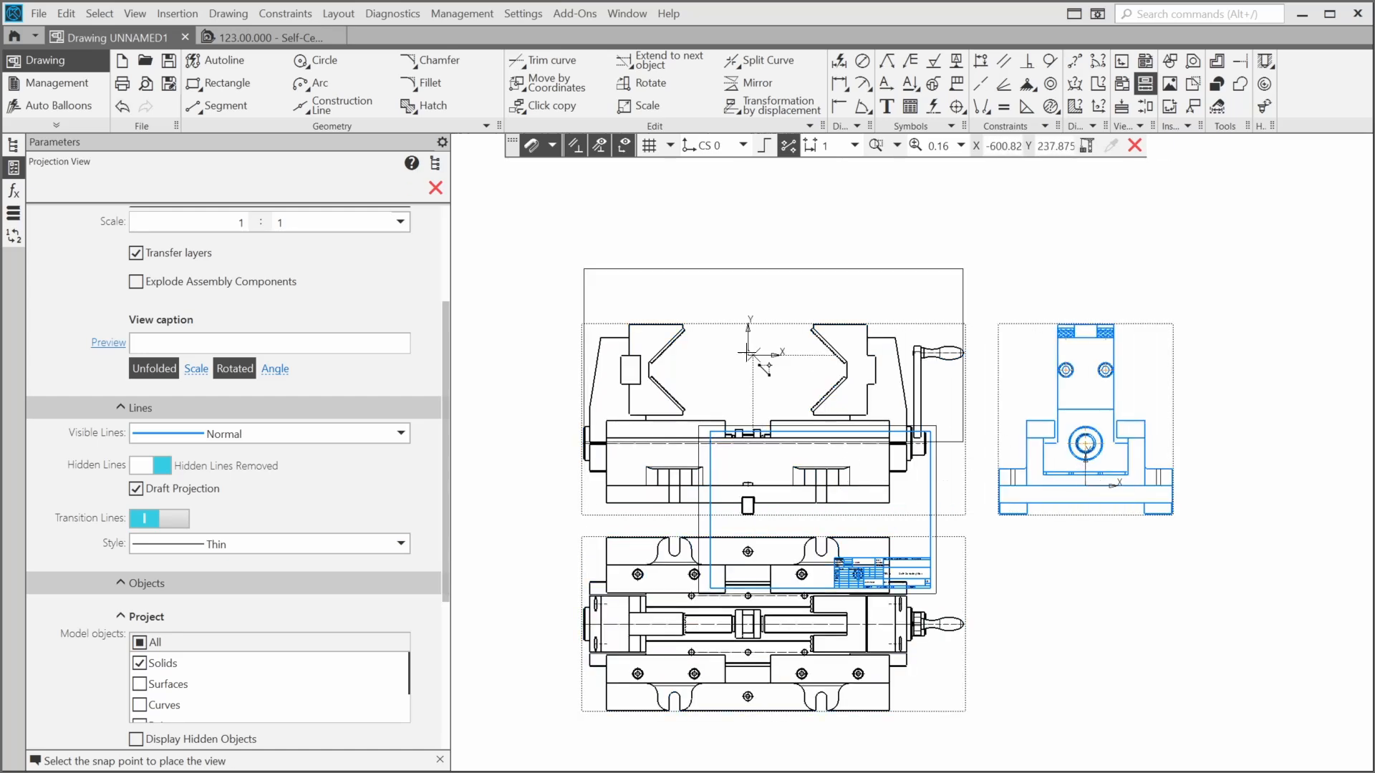
click(435, 189)
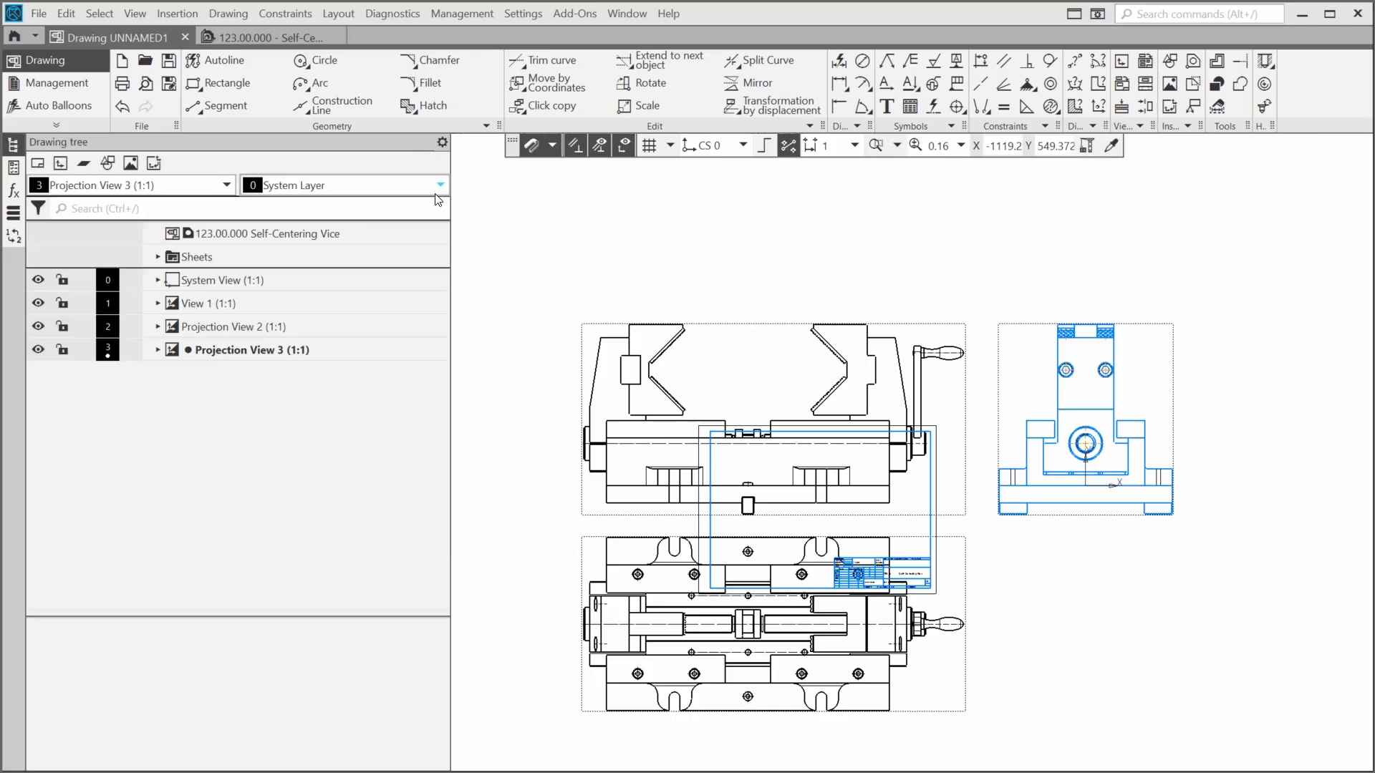
- Change the drawing's sheet format to A1
click(158, 255)
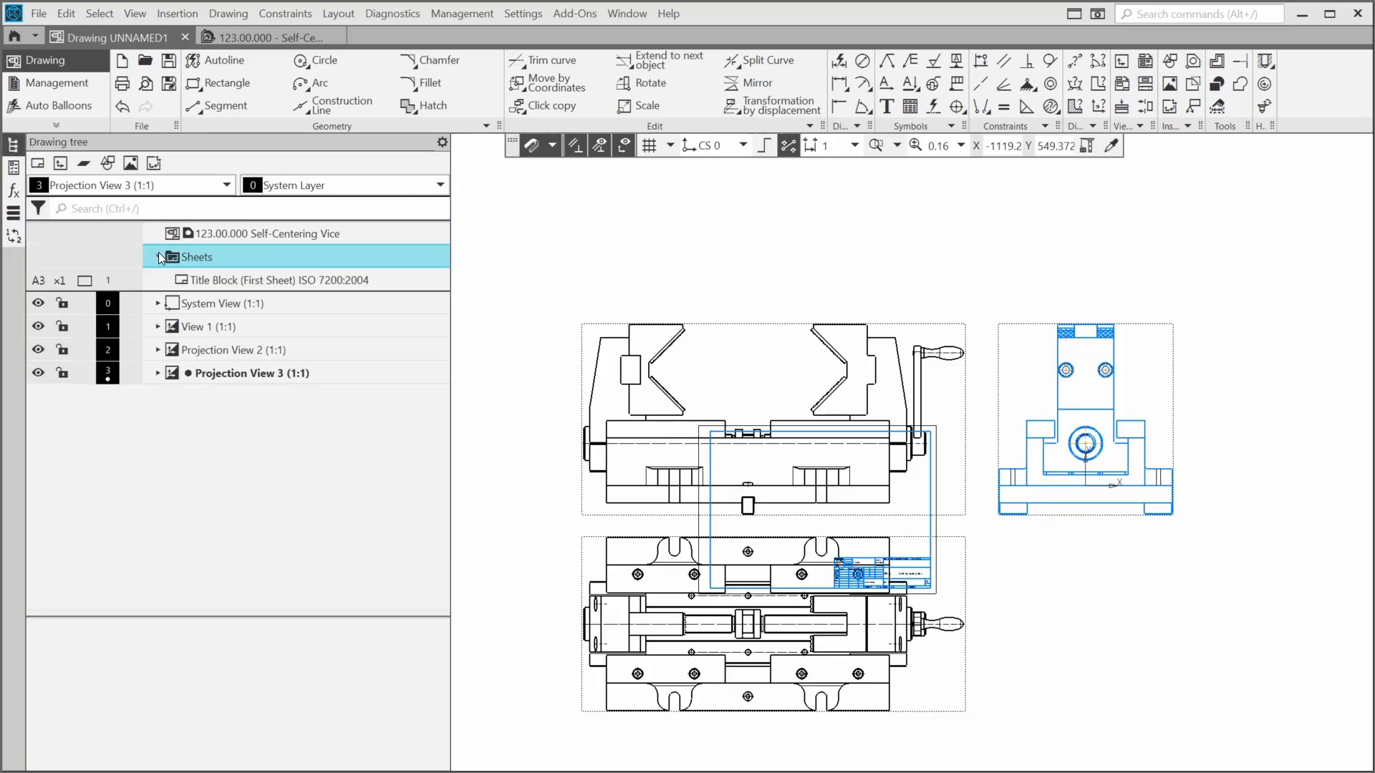
click(37, 281)
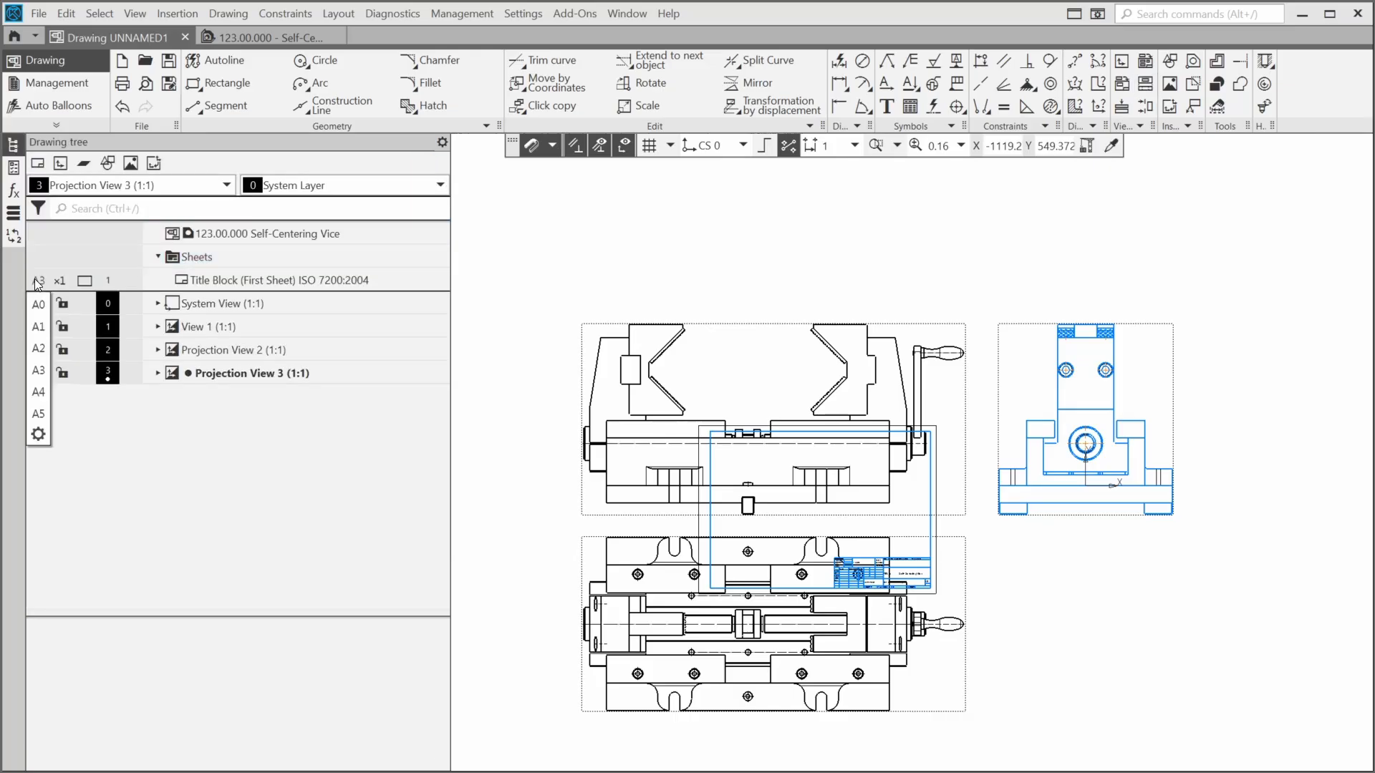
click(46, 328)
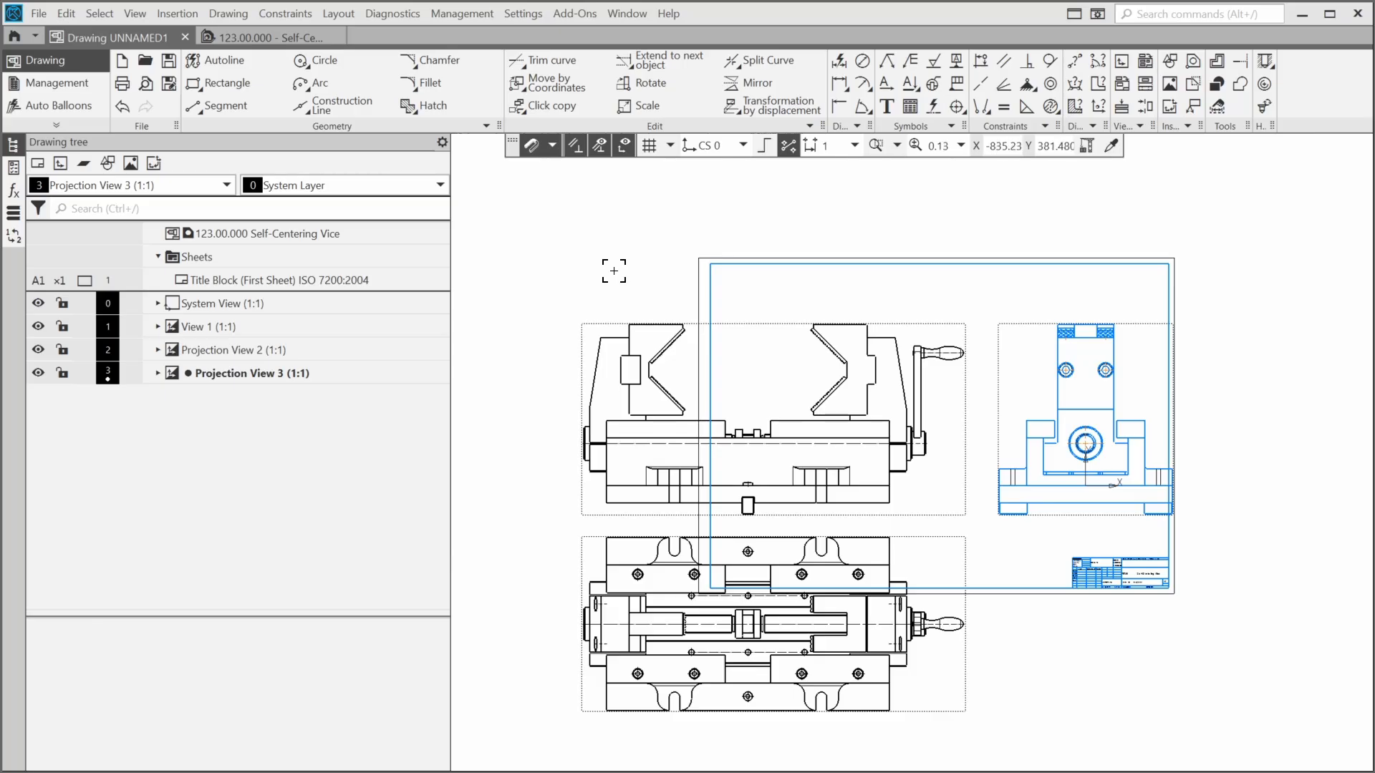
- Set the scale of View 1 and both projection views to 1:2
scroll(612, 271, down, 1)
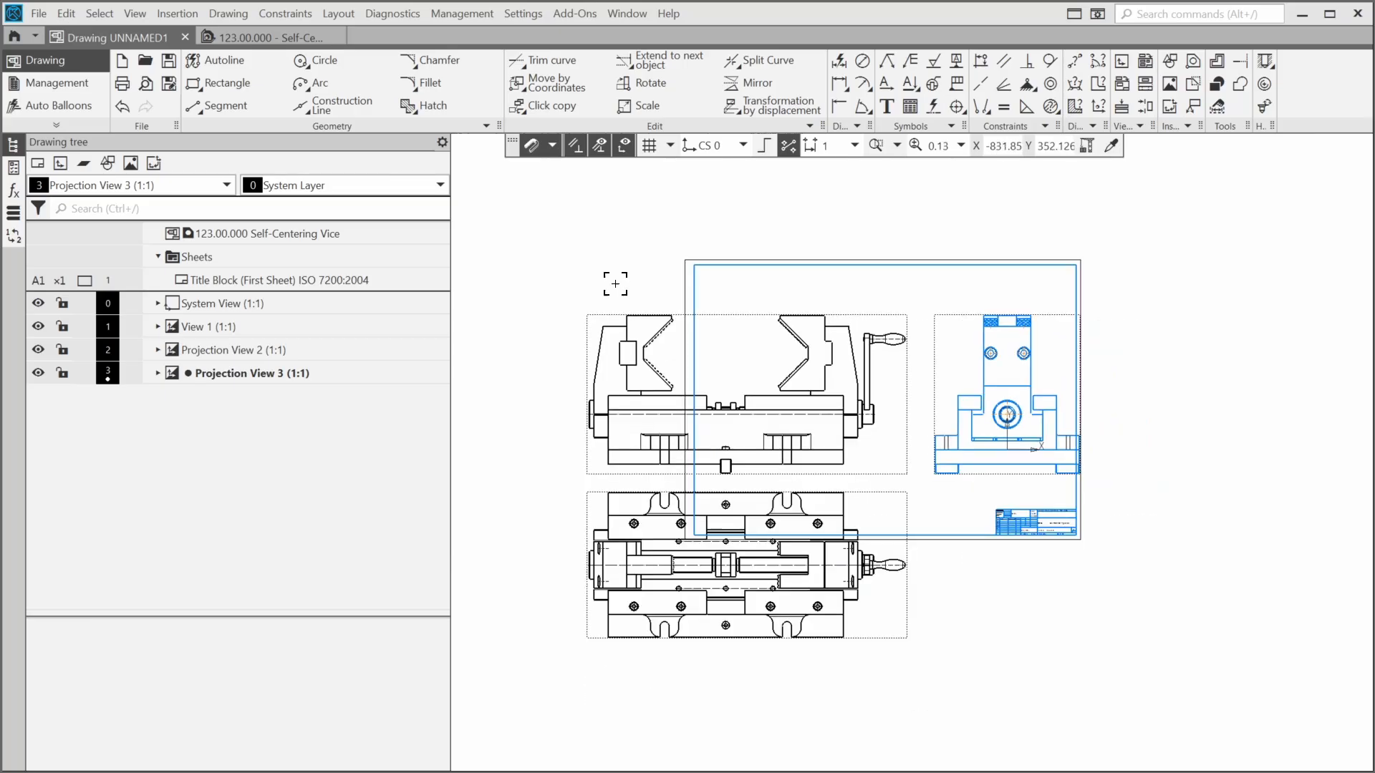
click(834, 316)
ctrl+click(931, 331)
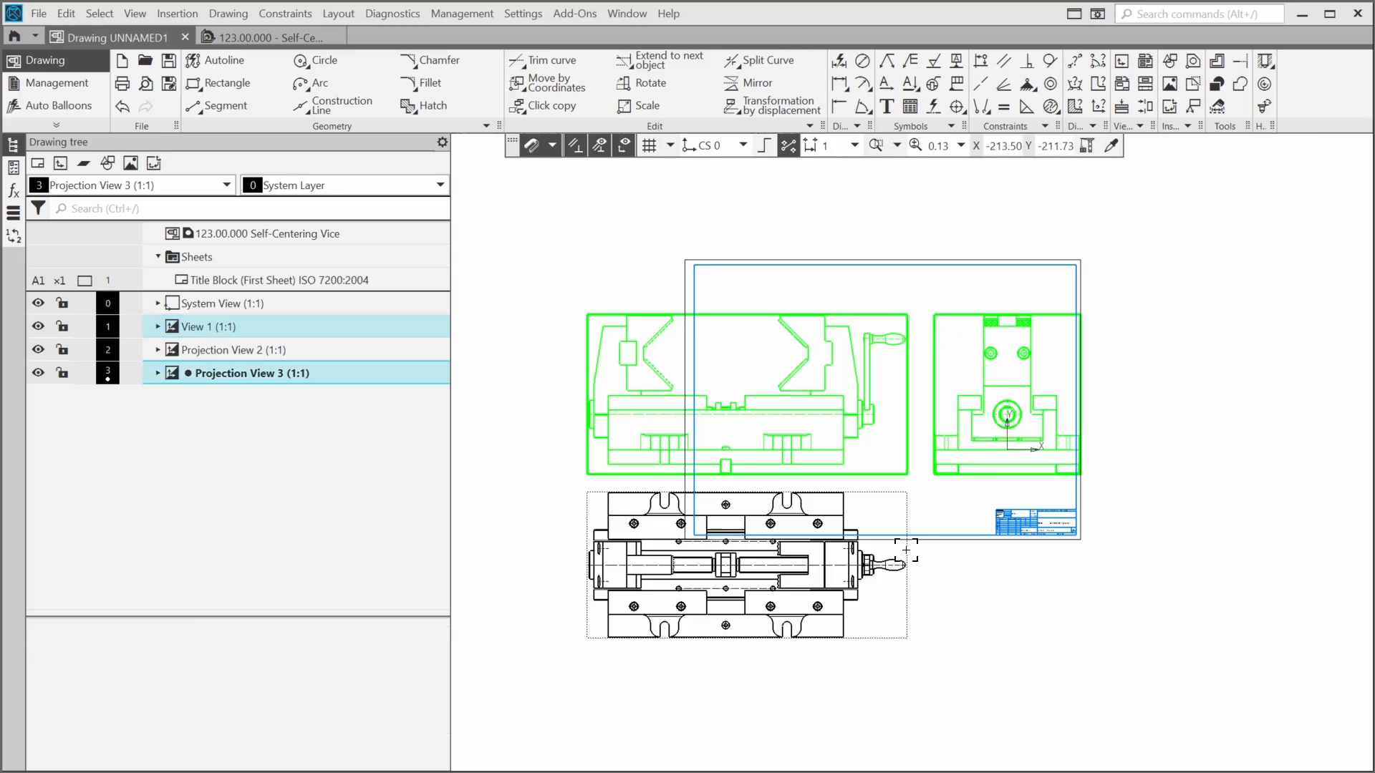
ctrl+click(896, 608)
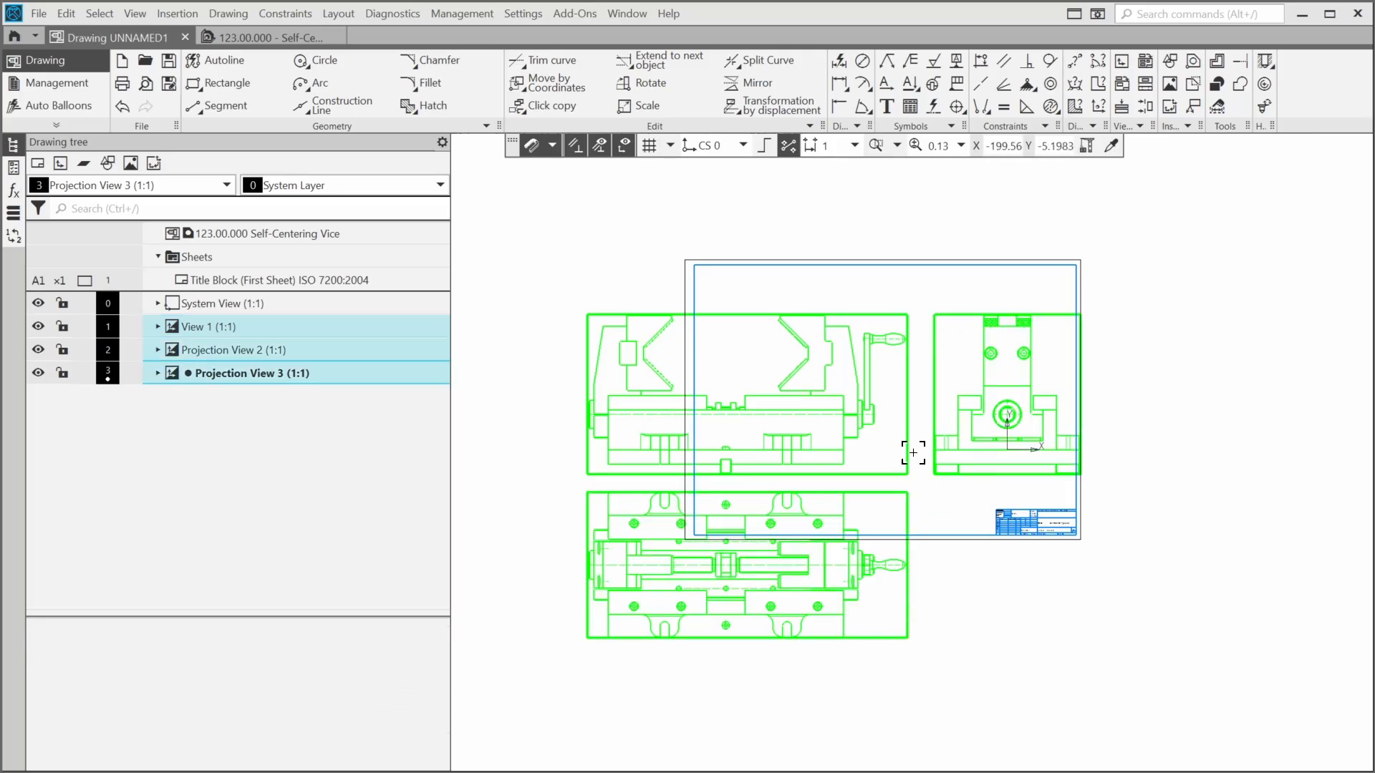
right_click(892, 426)
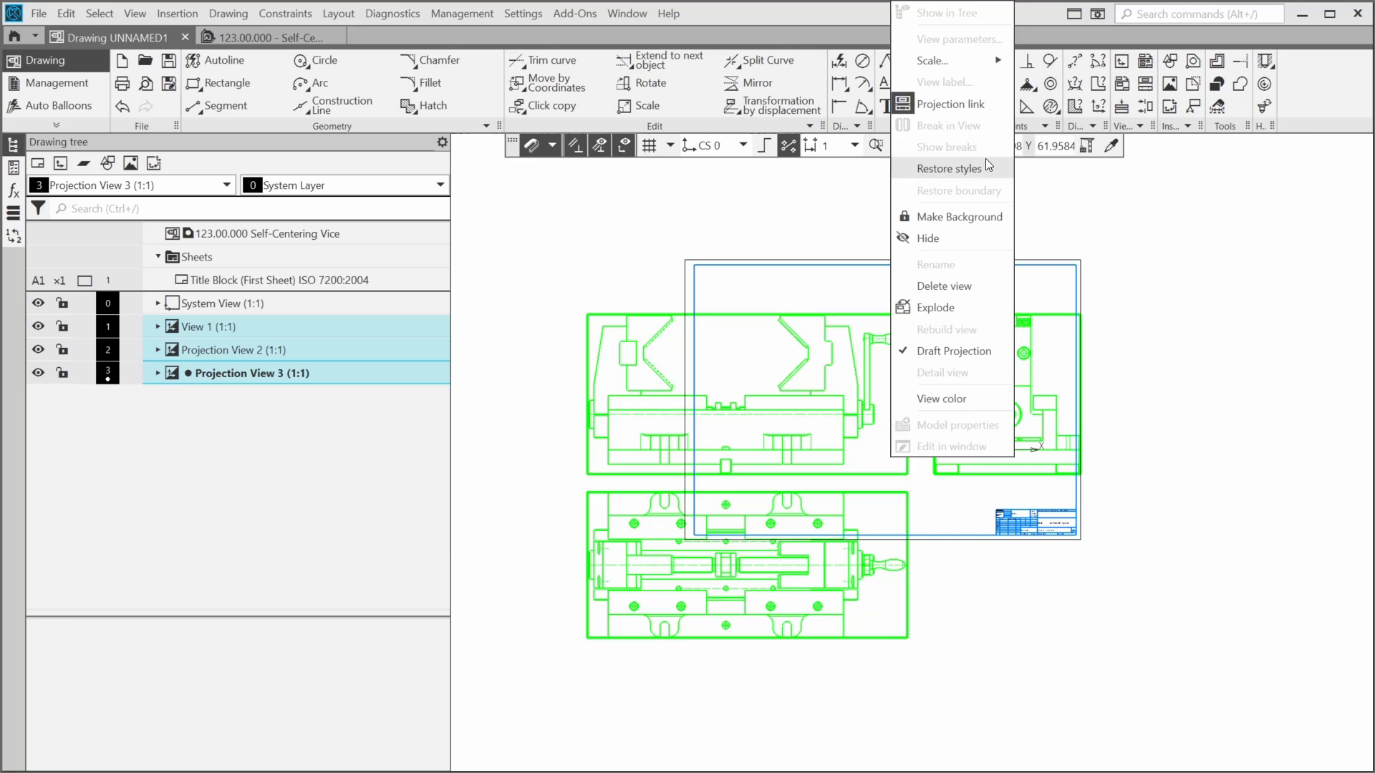
mouse_move(988, 70)
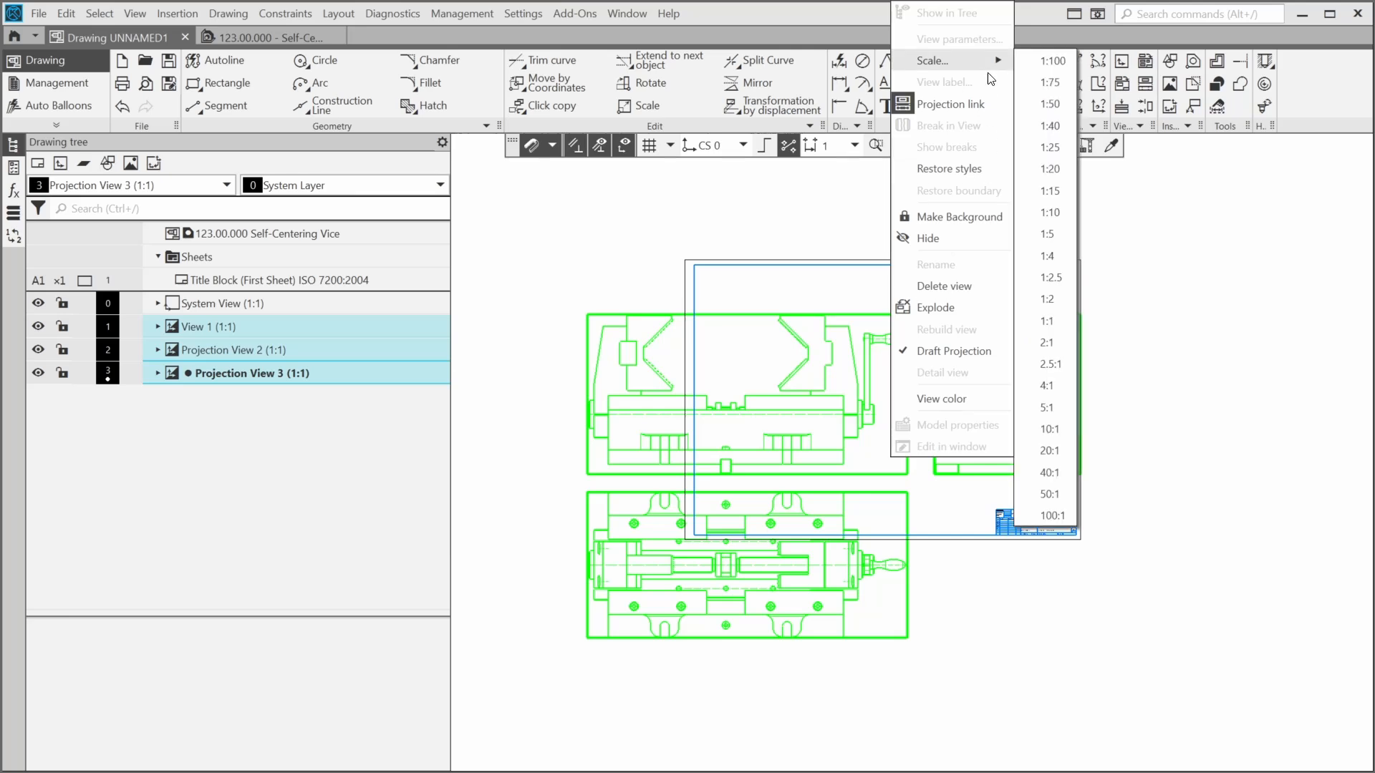
click(1047, 300)
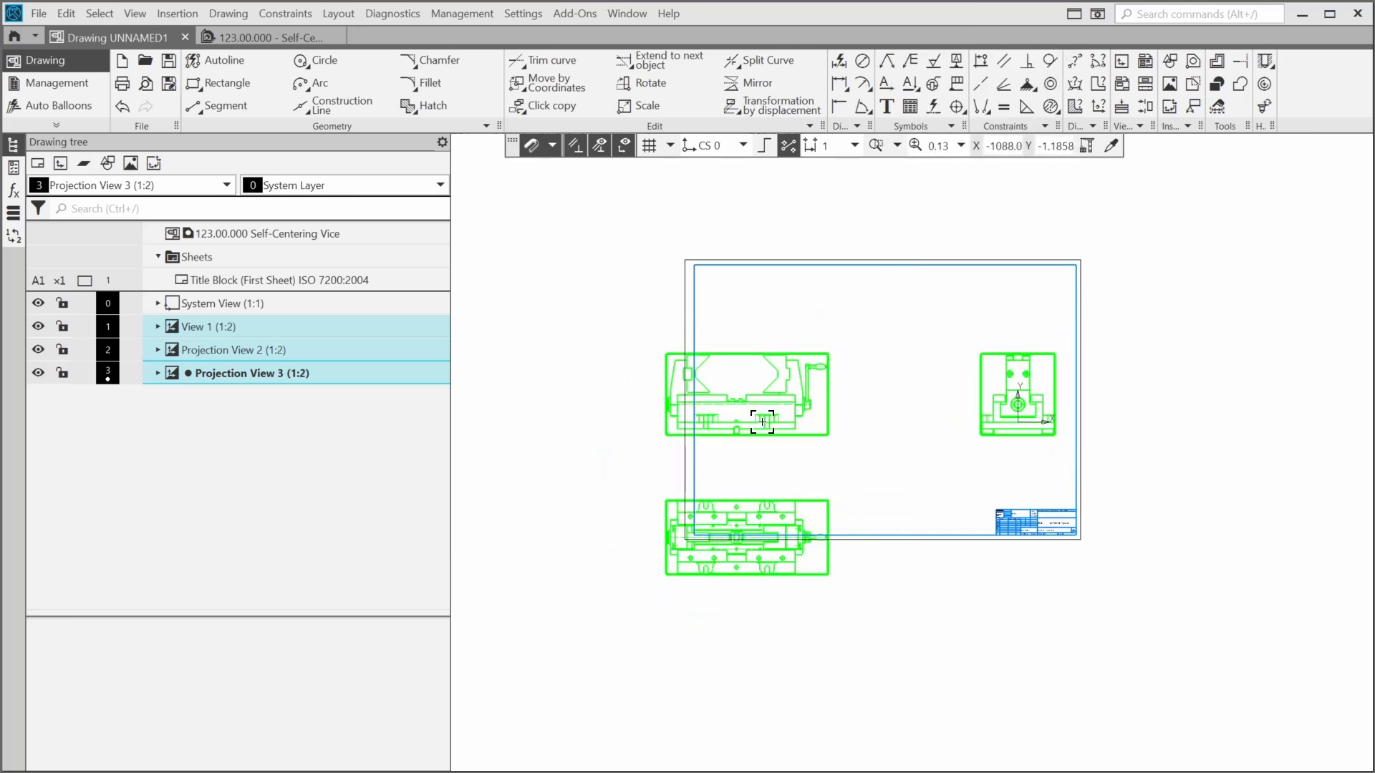
- Arrange the three views inside the sheet frame, bringing both projection views closer to the front view
drag(780, 344, 837, 297)
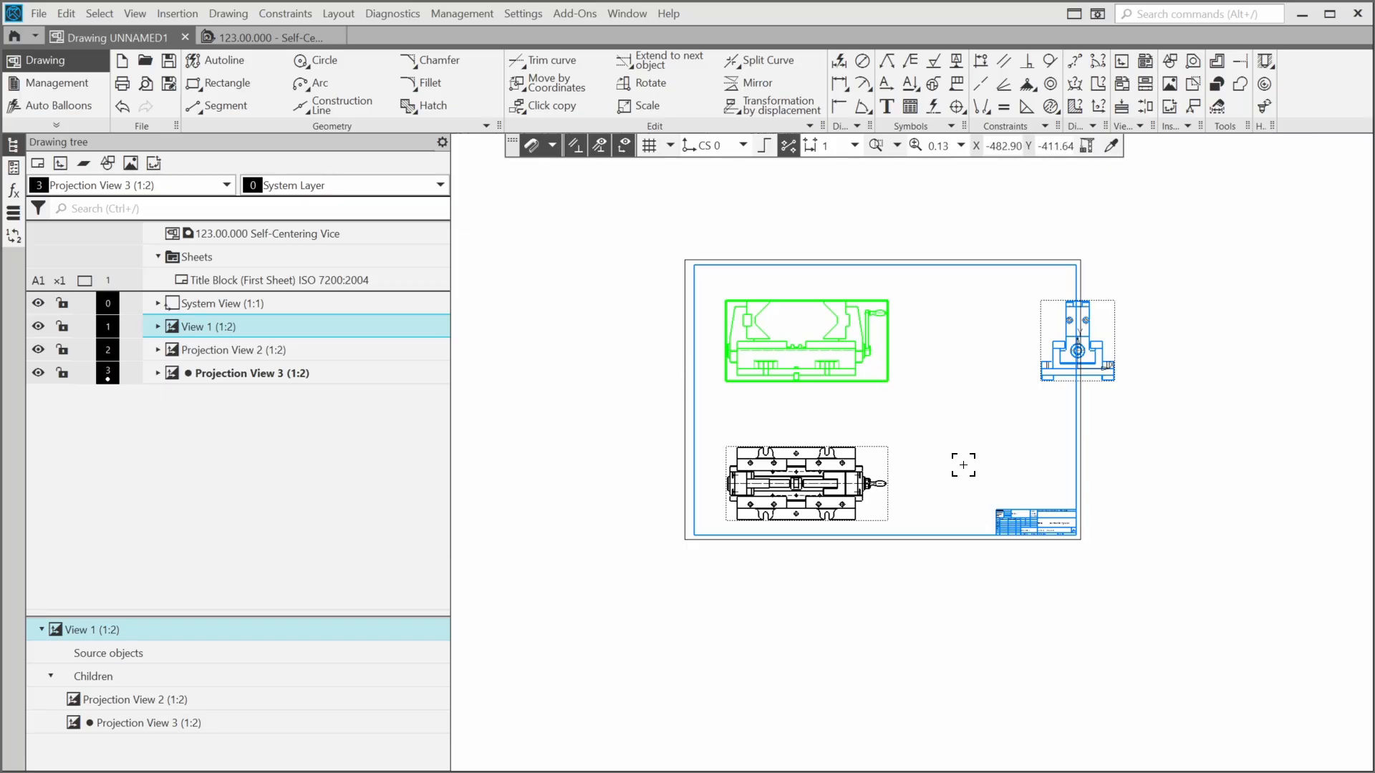
drag(1040, 337, 919, 336)
drag(879, 461, 876, 430)
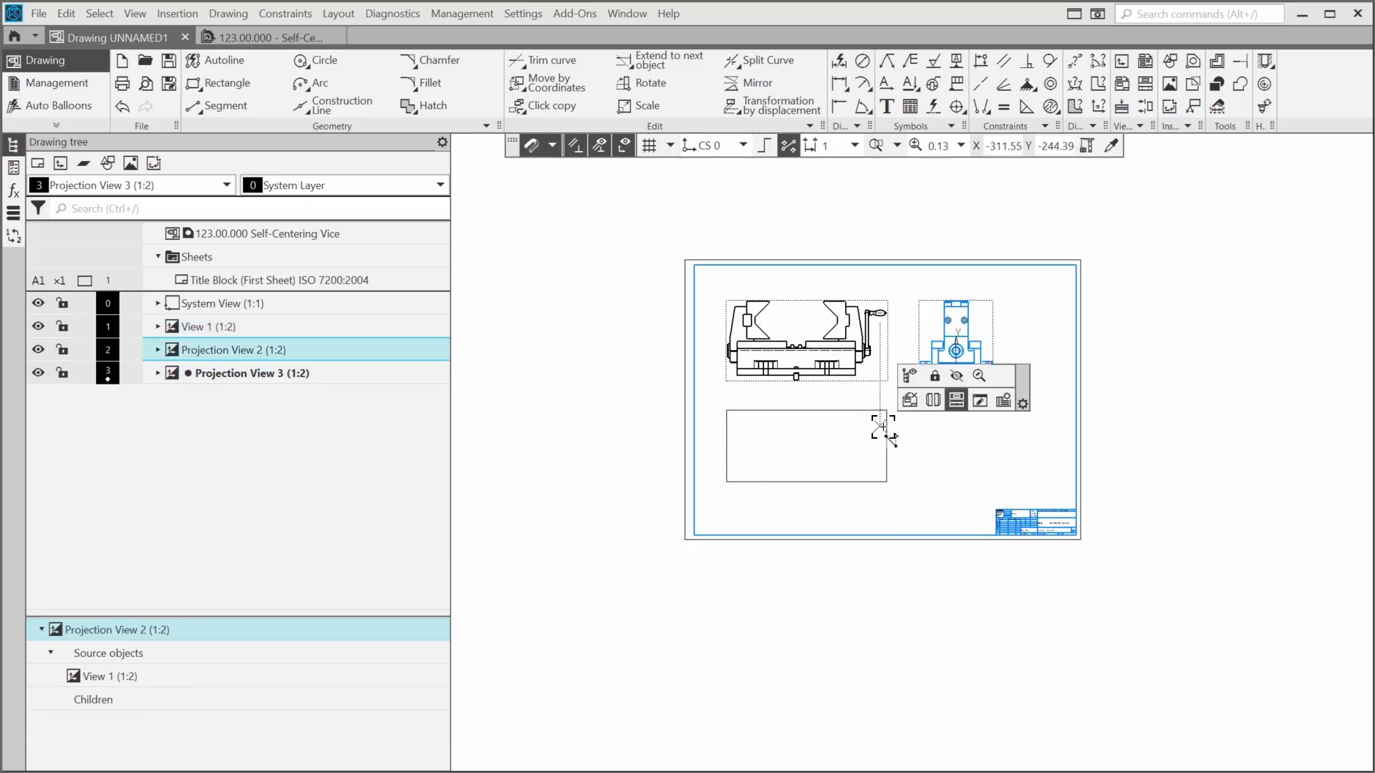
- Examine the title, drawing number, weight and scale in the title block, and return to the whole sheet with nothing selected
scroll(1208, 428, up, 2)
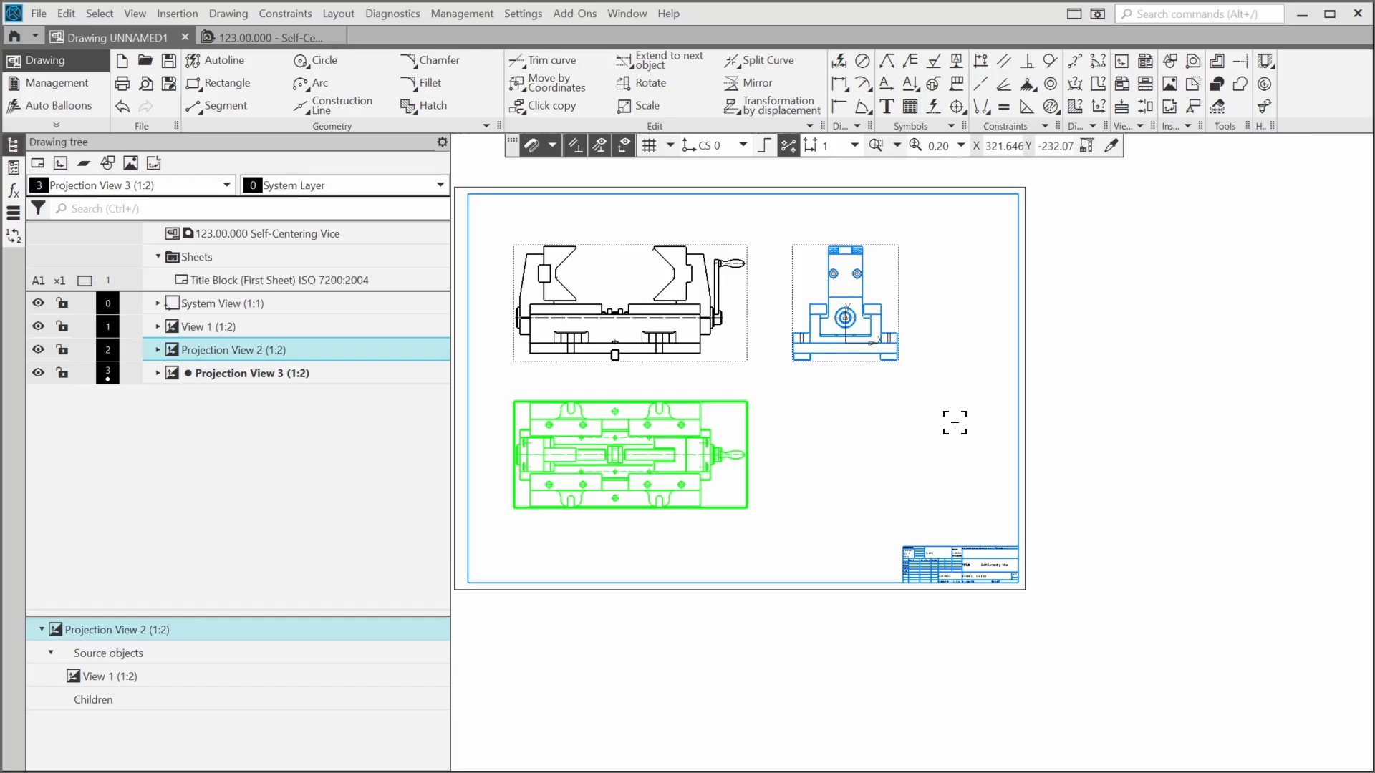
mouse_move(954, 422)
middle_down()
mouse_move(1094, 479)
mouse_move(1072, 487)
mouse_move(1176, 491)
mouse_move(1191, 519)
mouse_move(1230, 509)
middle_up()
scroll(1078, 475, up, 2)
scroll(1178, 607, up, 6)
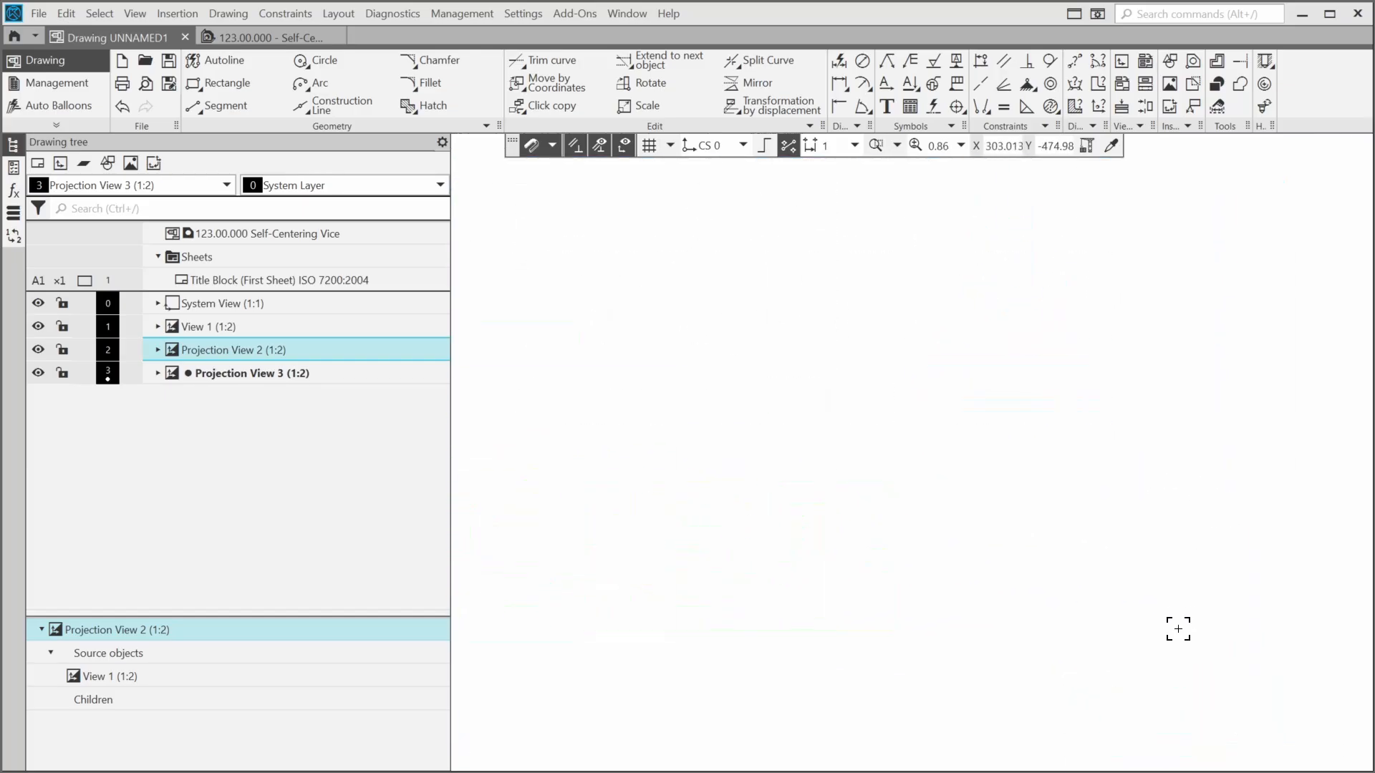
middle_drag(1175, 626, 933, 204)
scroll(951, 258, up, 4)
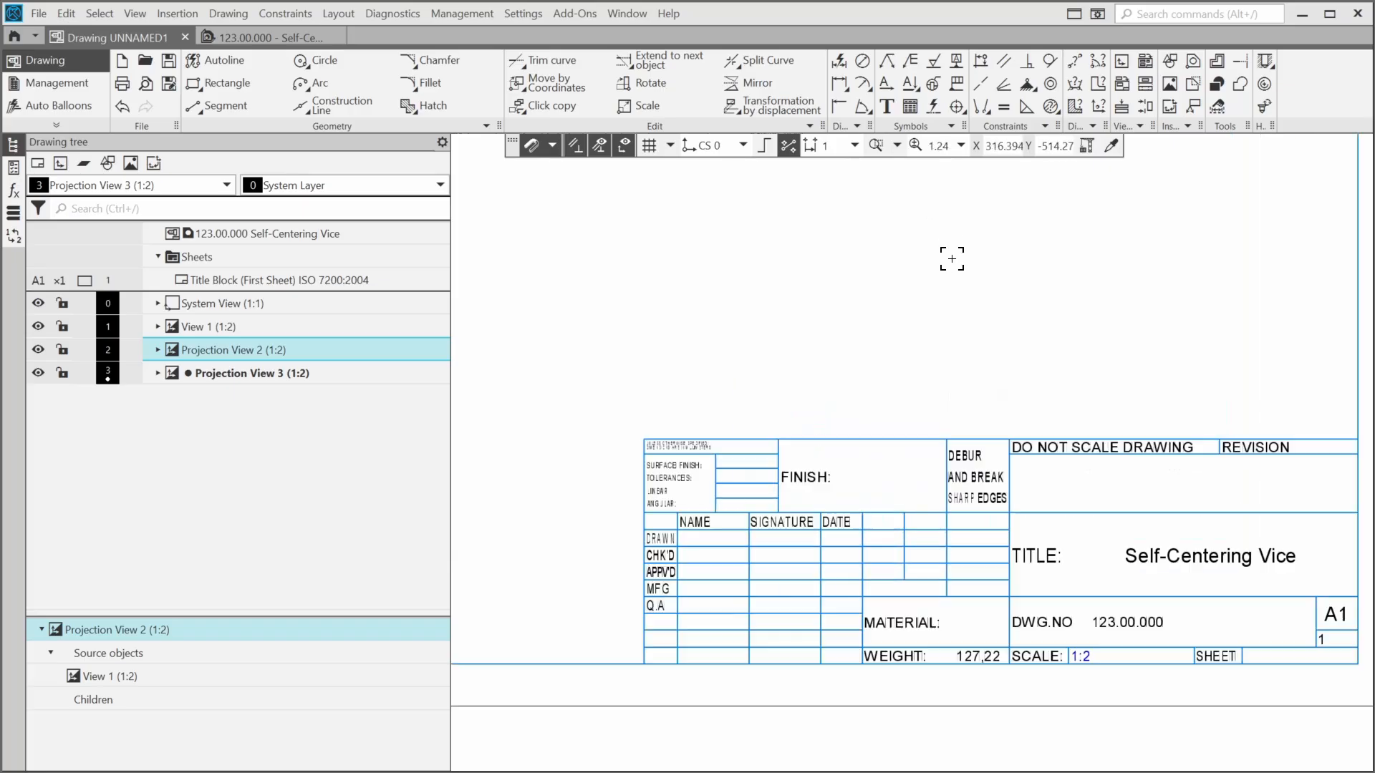
middle_drag(951, 258, 904, 204)
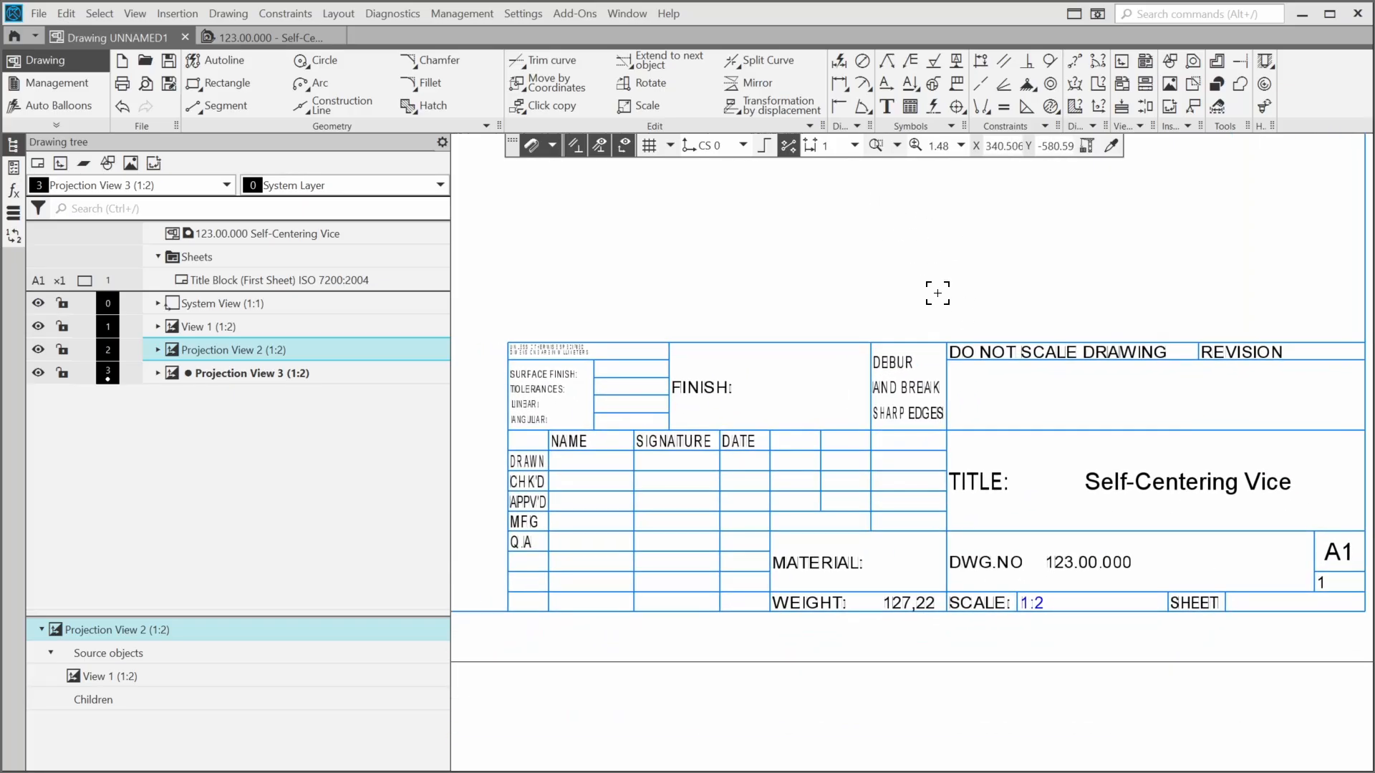
click(897, 145)
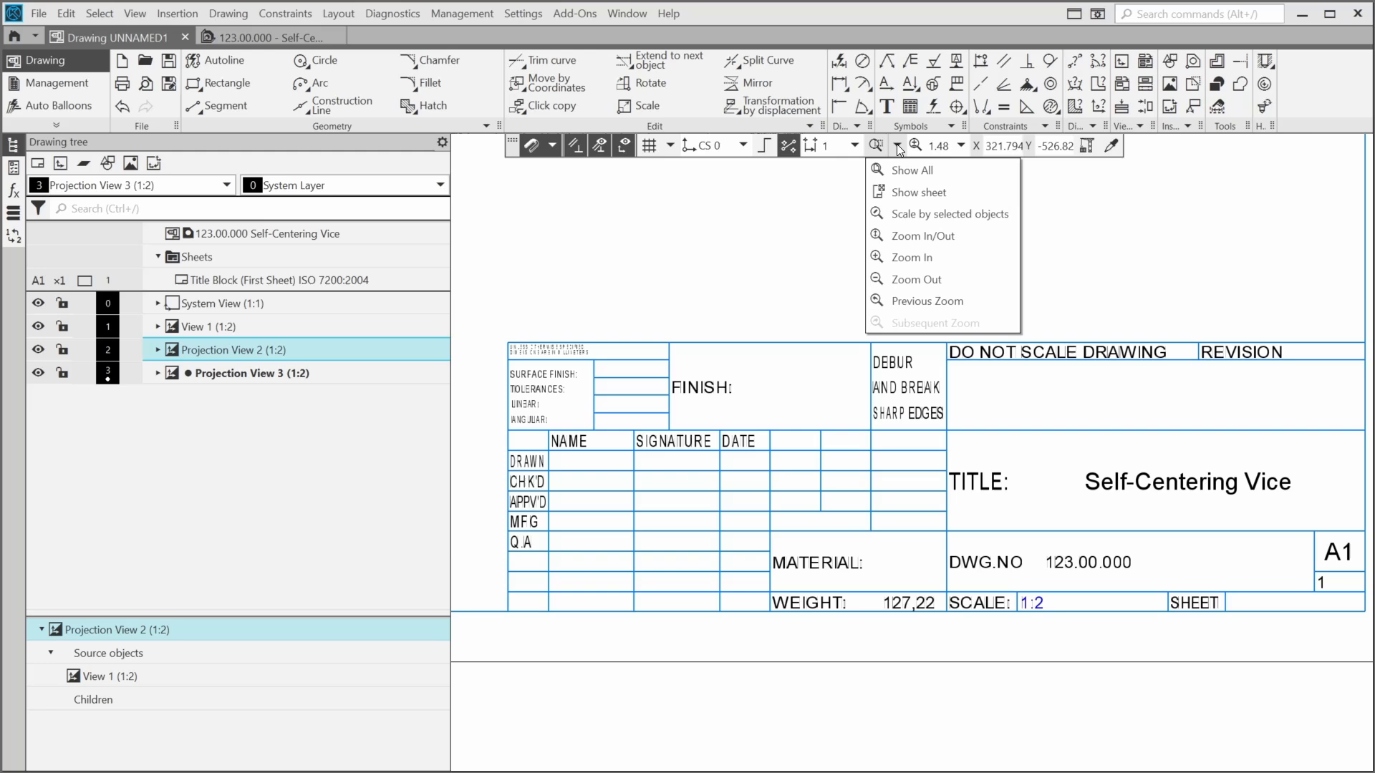
click(904, 184)
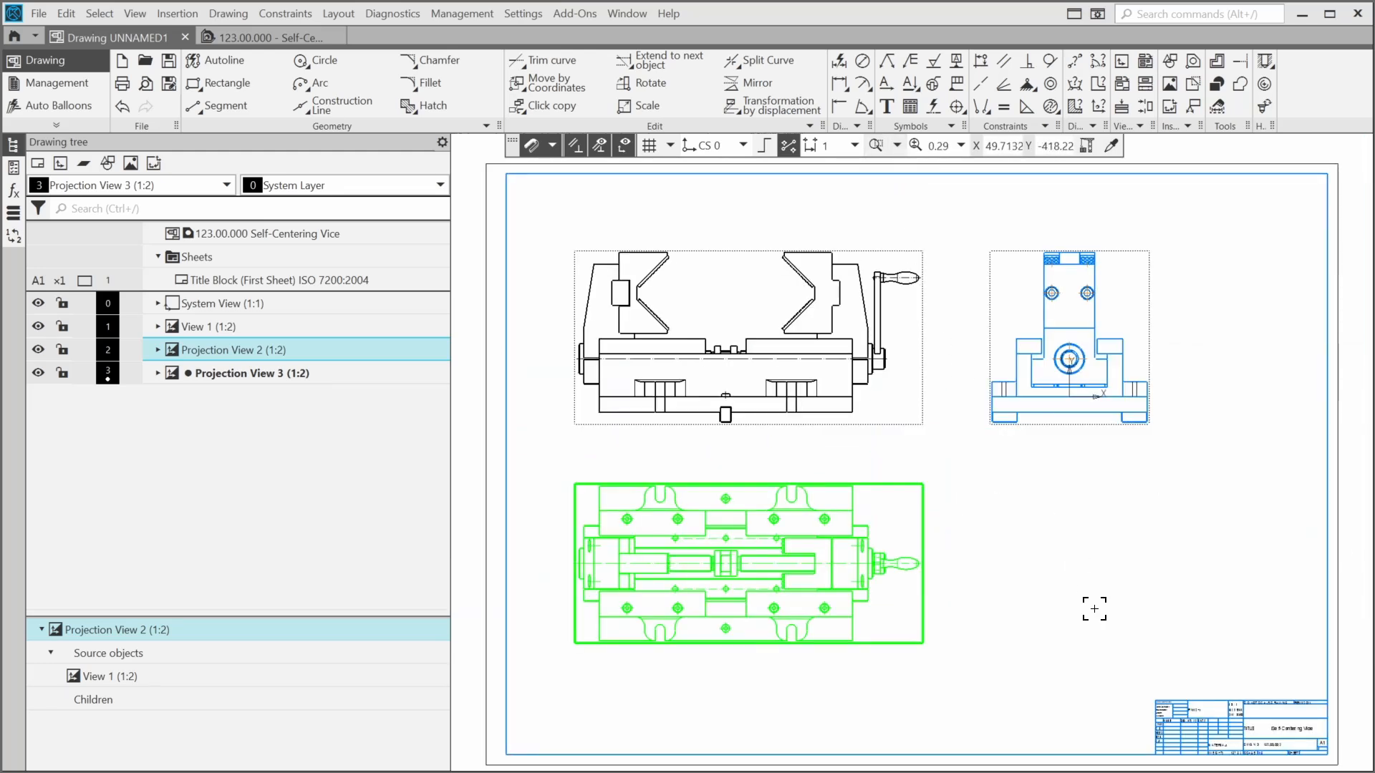
click(1158, 552)
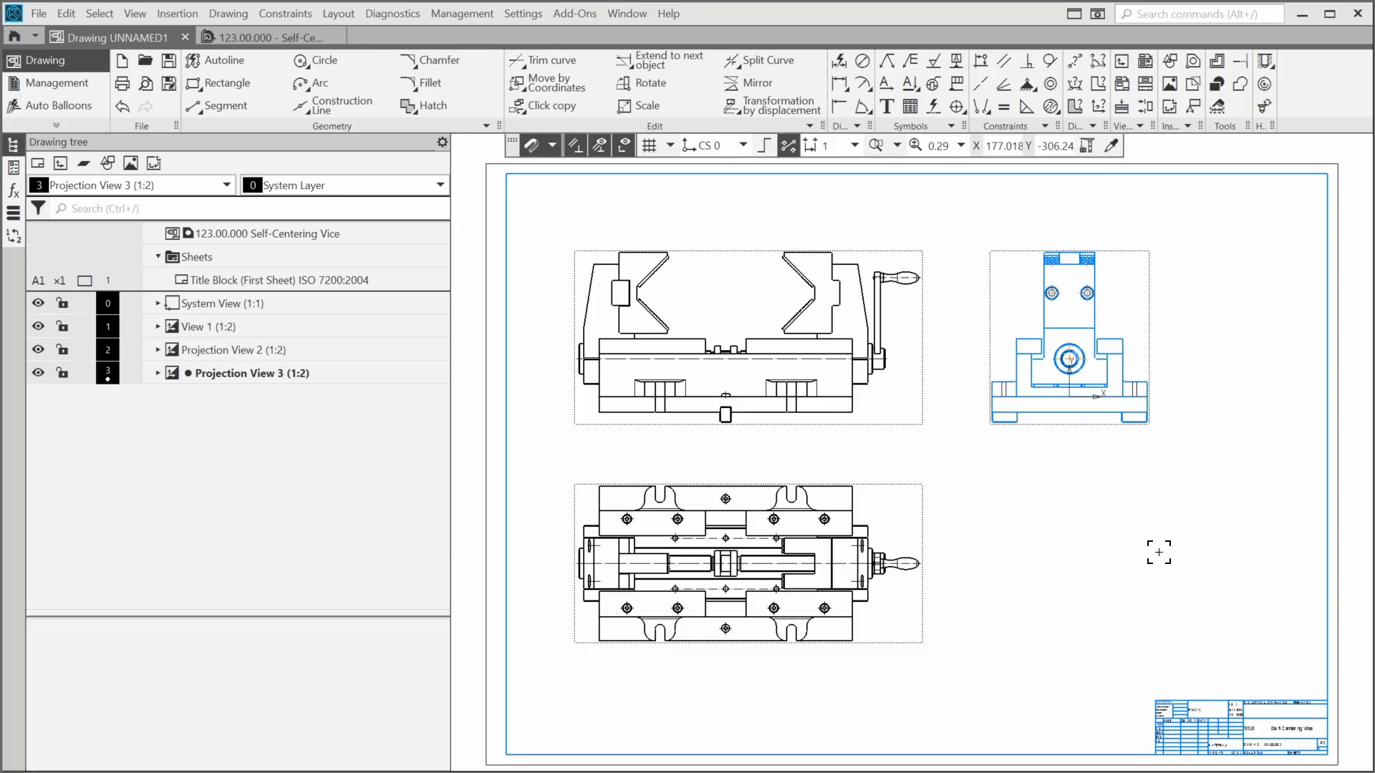
- Make View 1 current and draw a closed nine-vertex spline around its centre, with vertices spanning about 125 by 229 mm
click(855, 387)
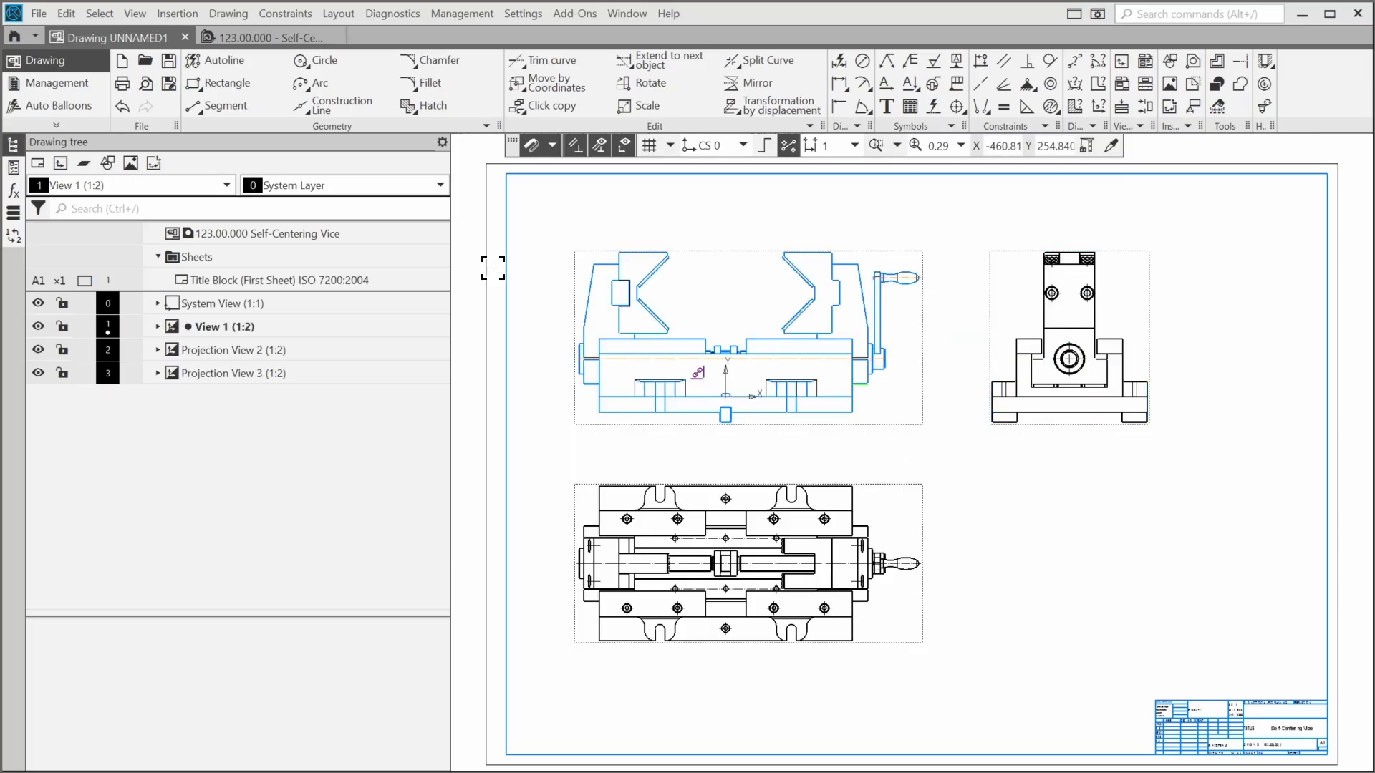
click(486, 126)
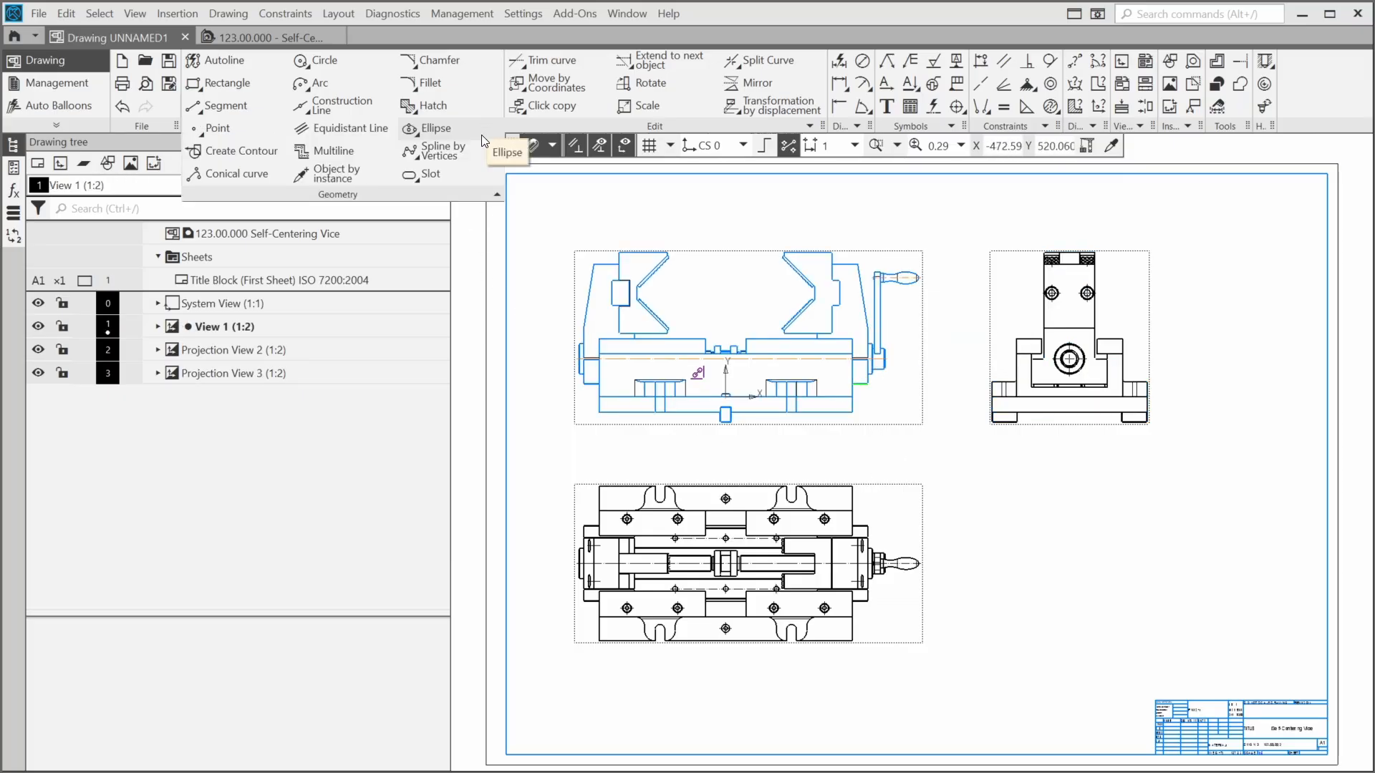
click(444, 150)
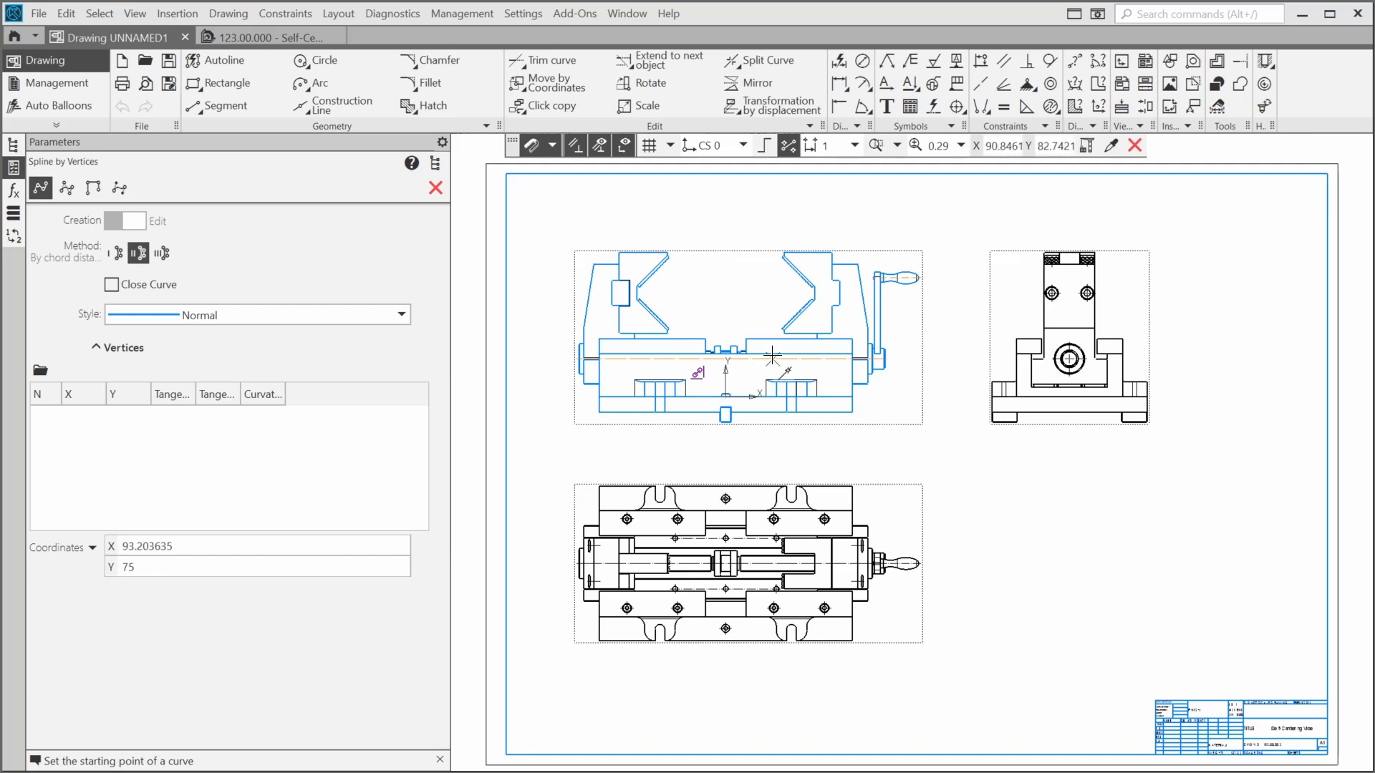
scroll(772, 356, up, 3)
scroll(695, 458, up, 3)
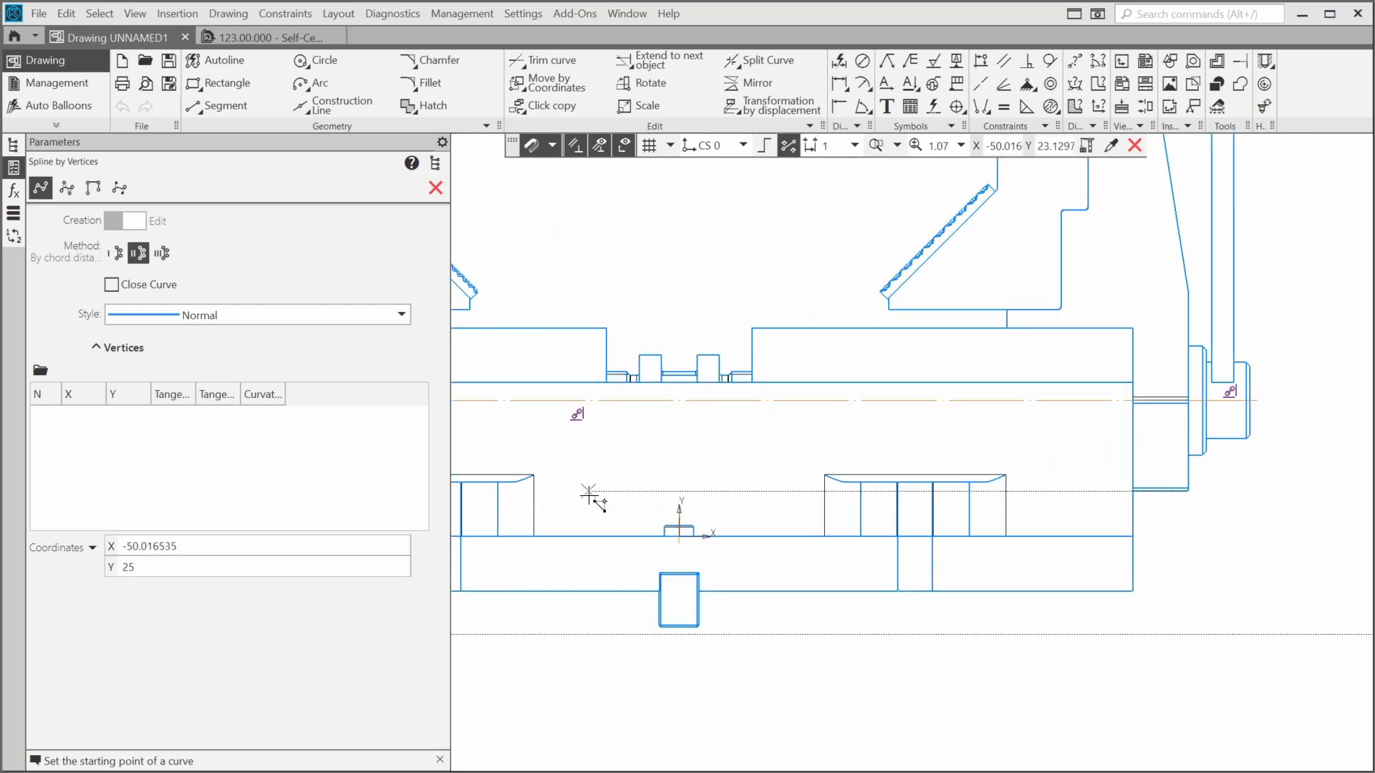
click(579, 468)
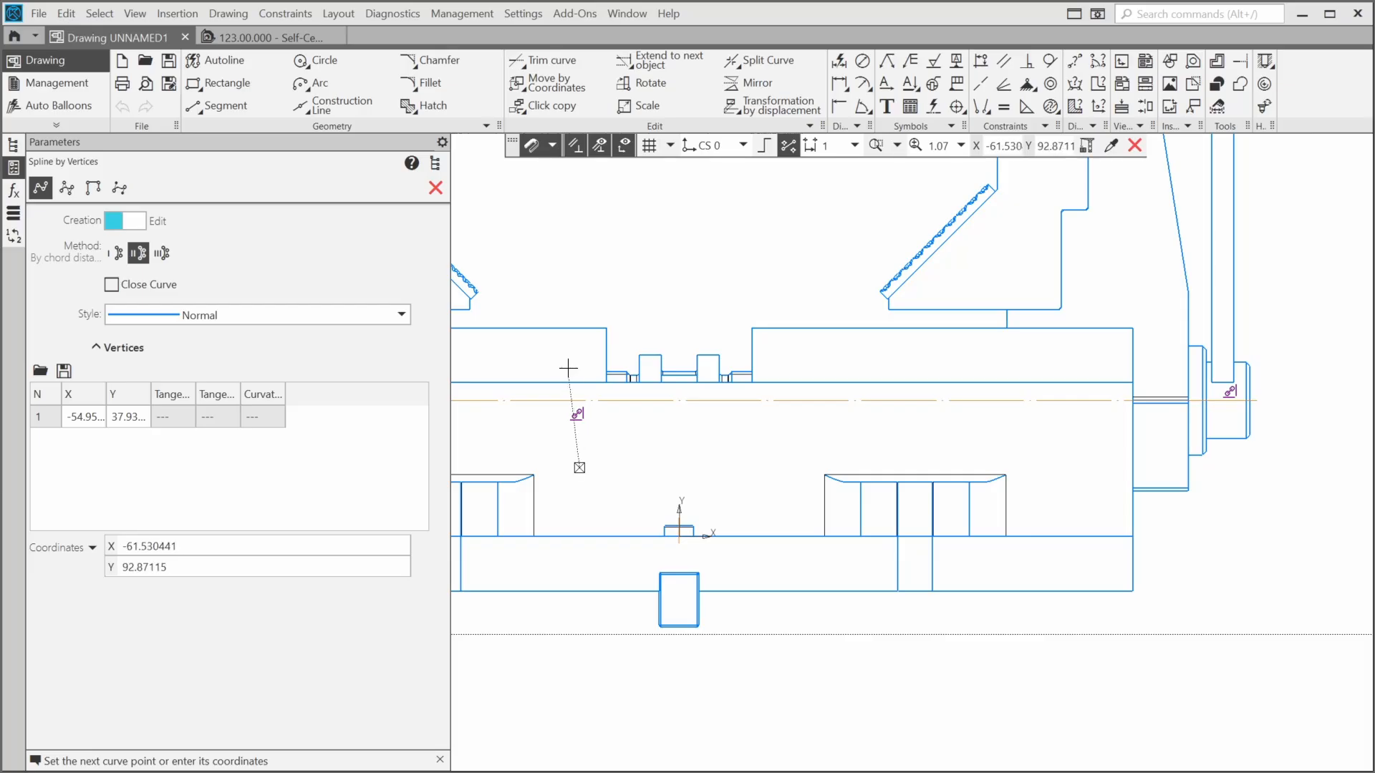
click(568, 368)
click(614, 274)
click(718, 260)
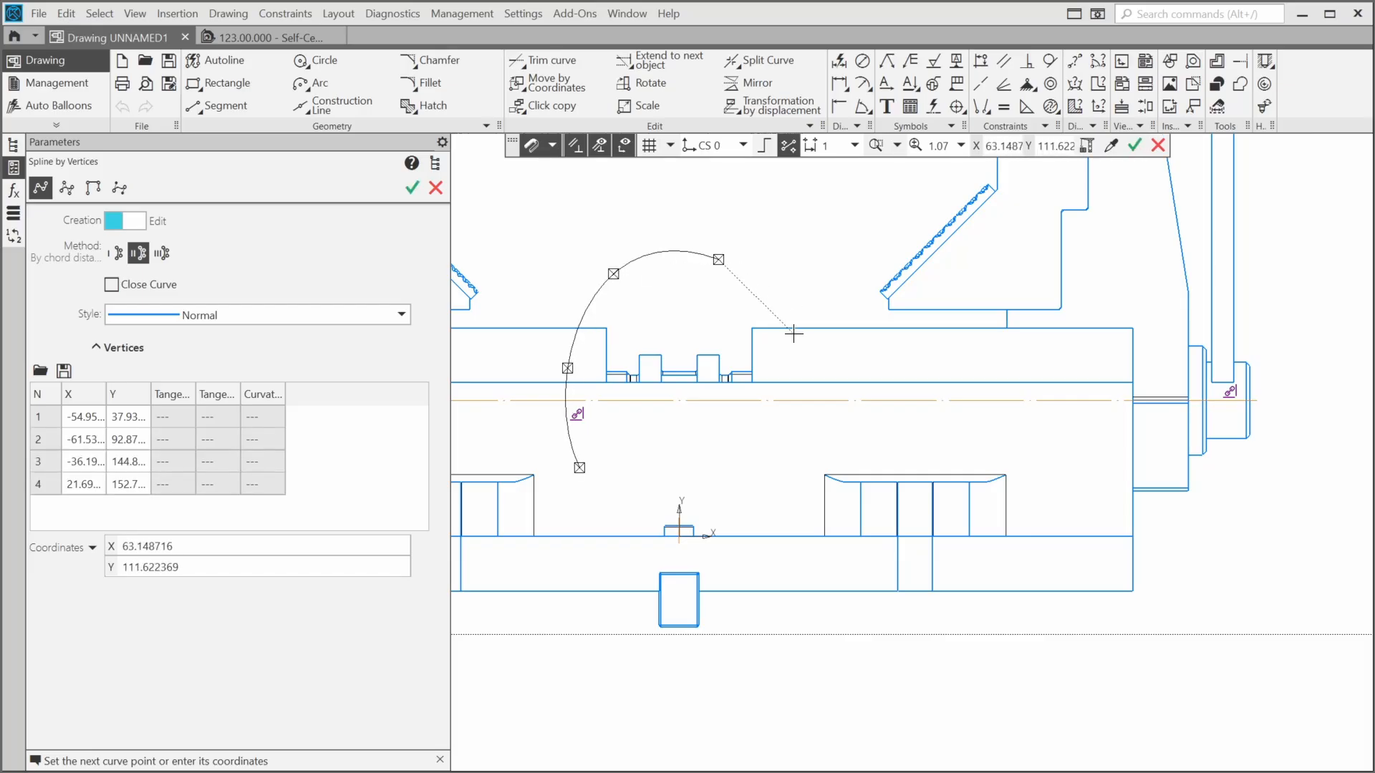
click(794, 333)
click(779, 565)
click(737, 674)
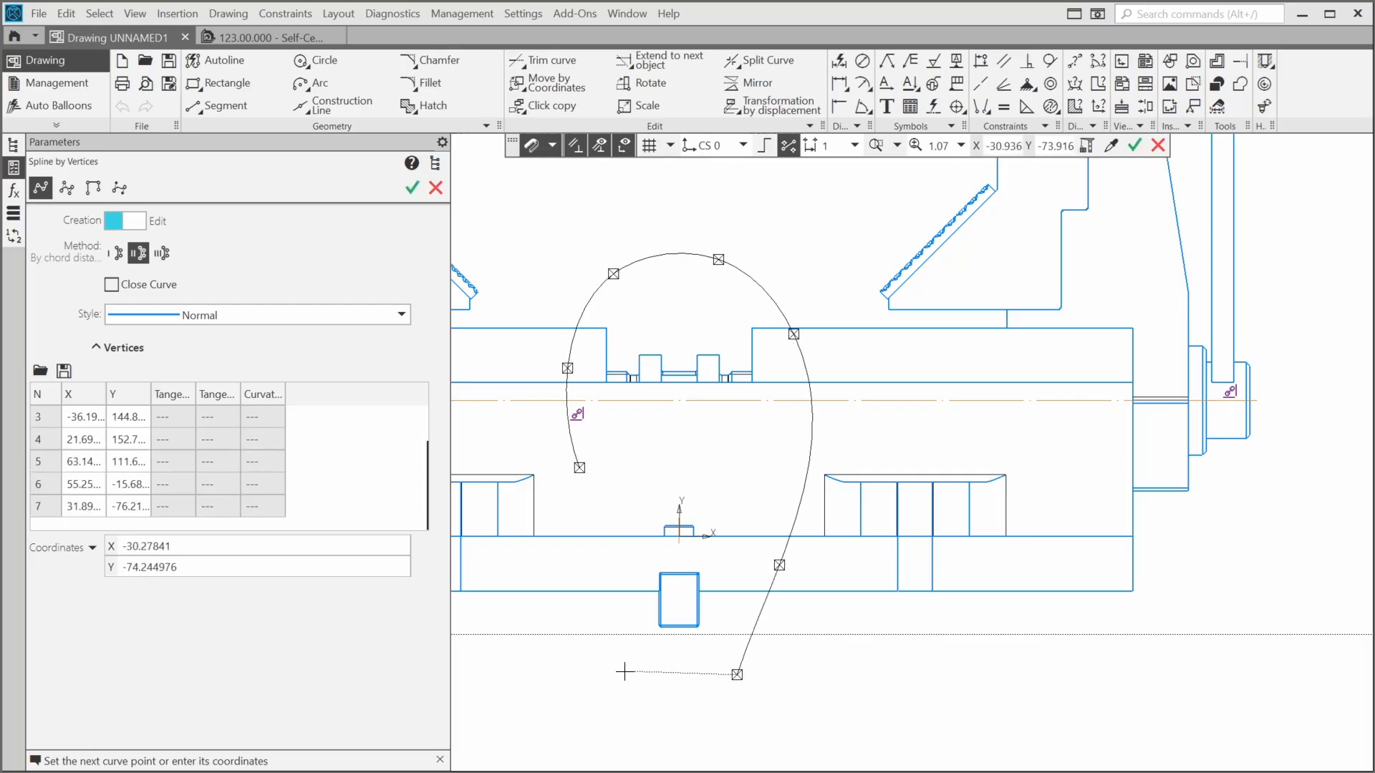
click(603, 664)
click(580, 569)
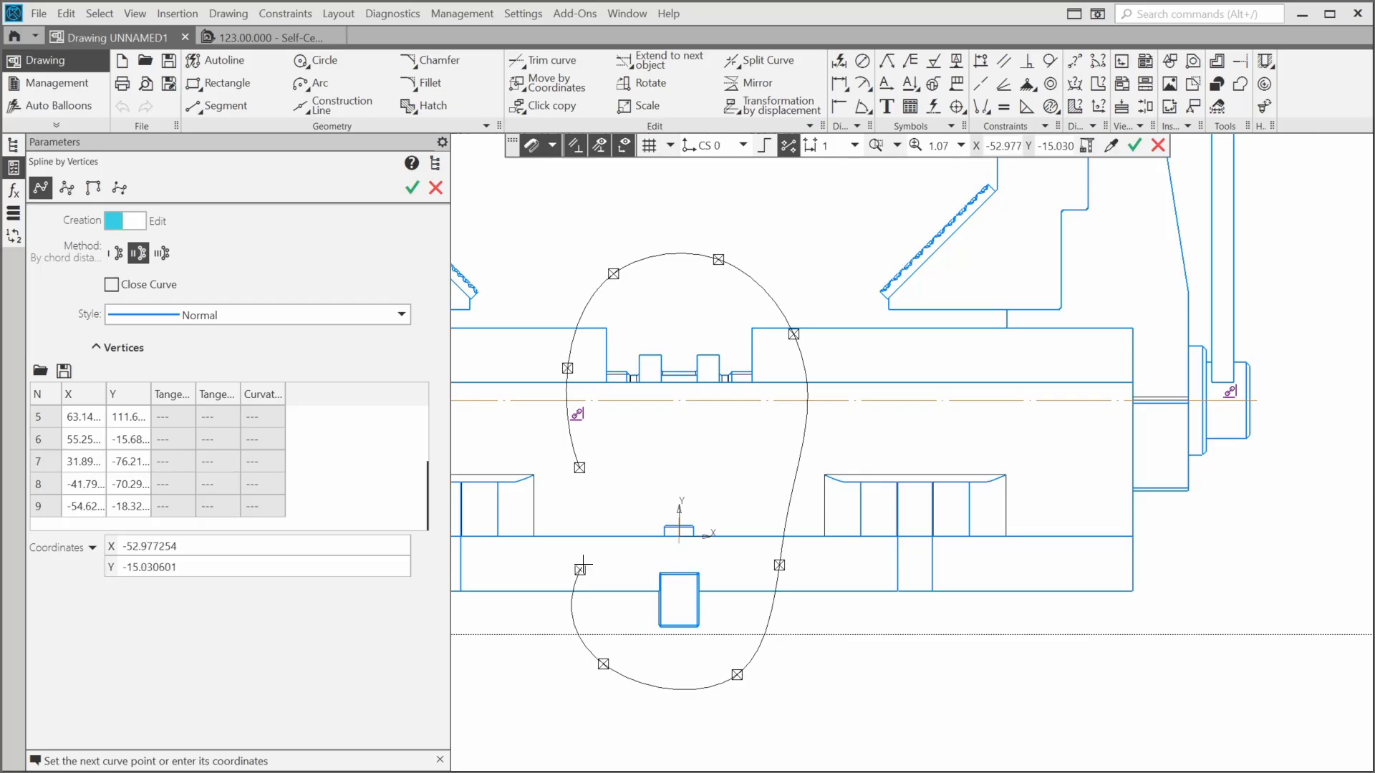
click(112, 285)
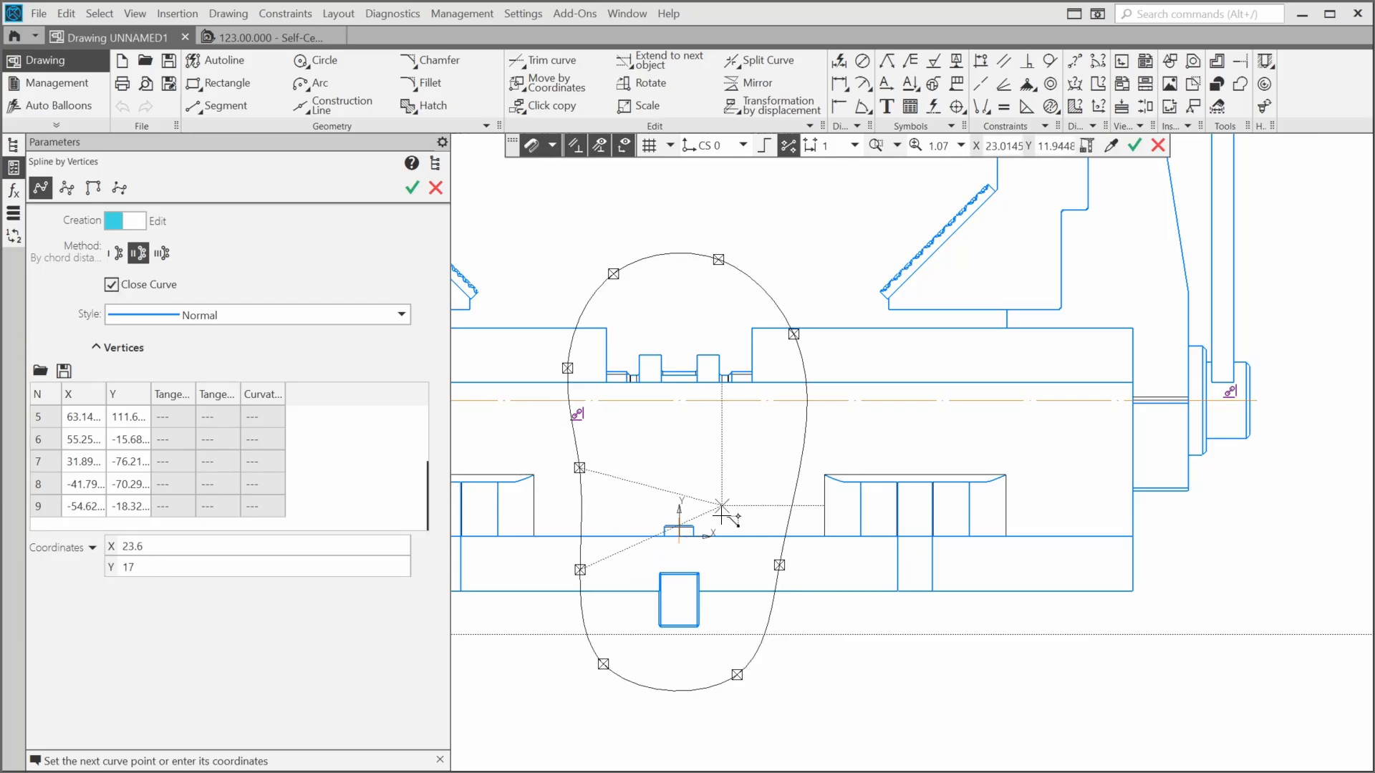
click(412, 190)
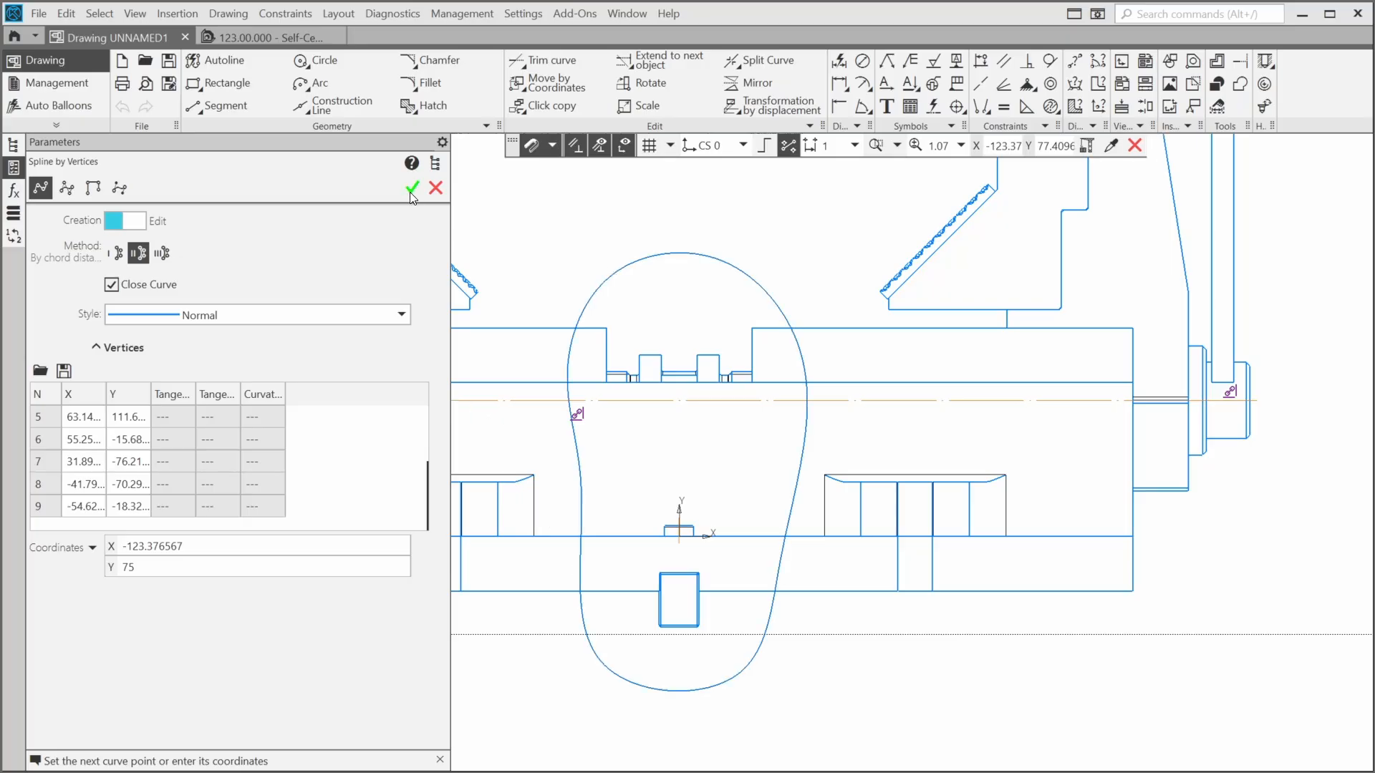
click(435, 190)
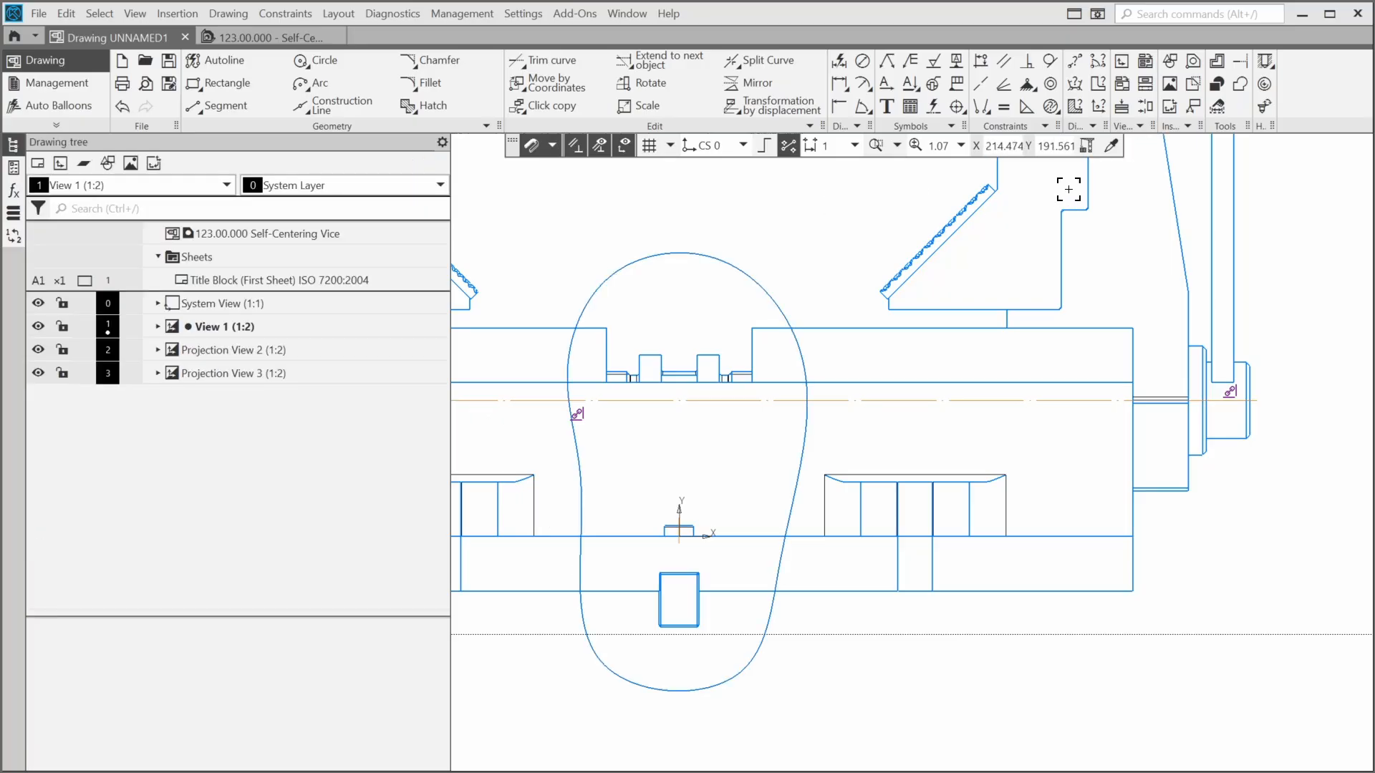
- Create a broken-out section in the front view from the closed central spline, placing the cutting plane through the vice centre in the lower view
click(1141, 126)
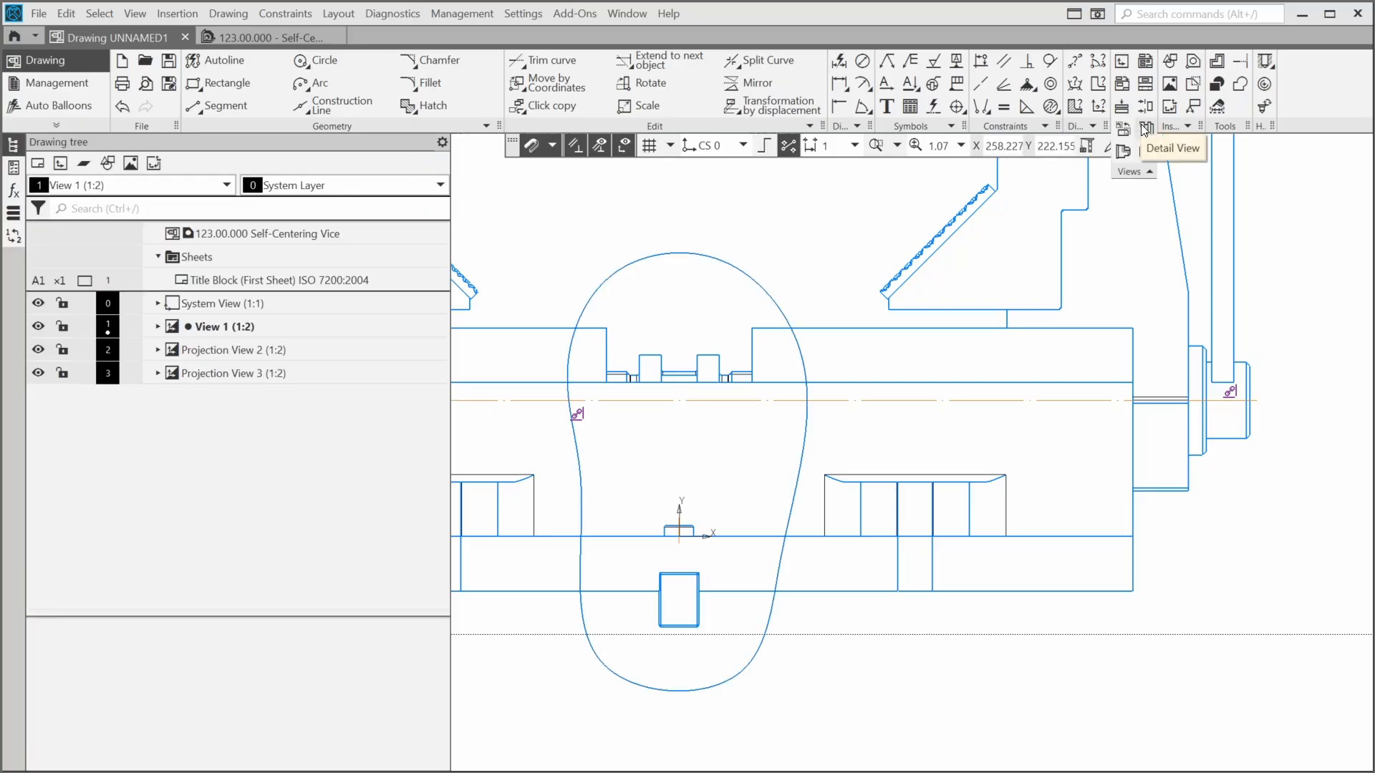
click(1124, 152)
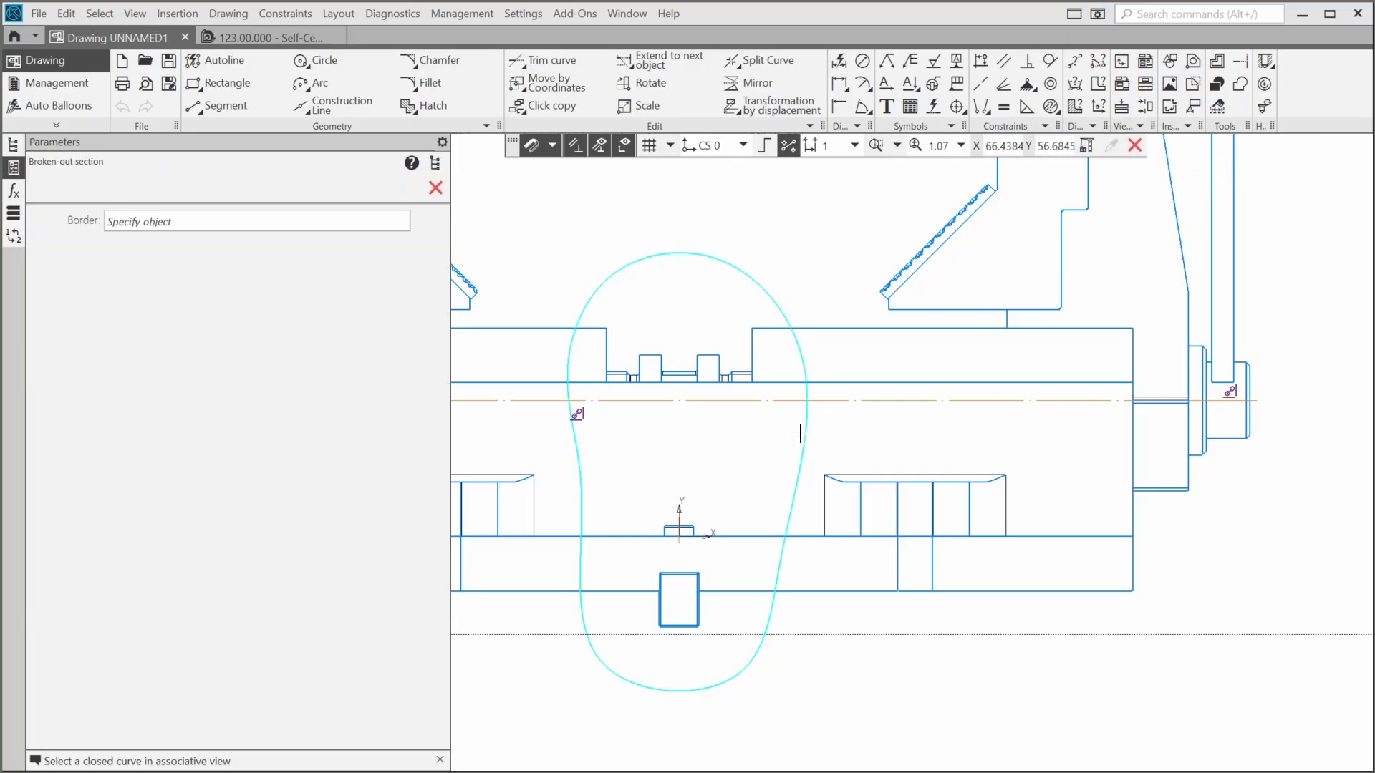
click(802, 435)
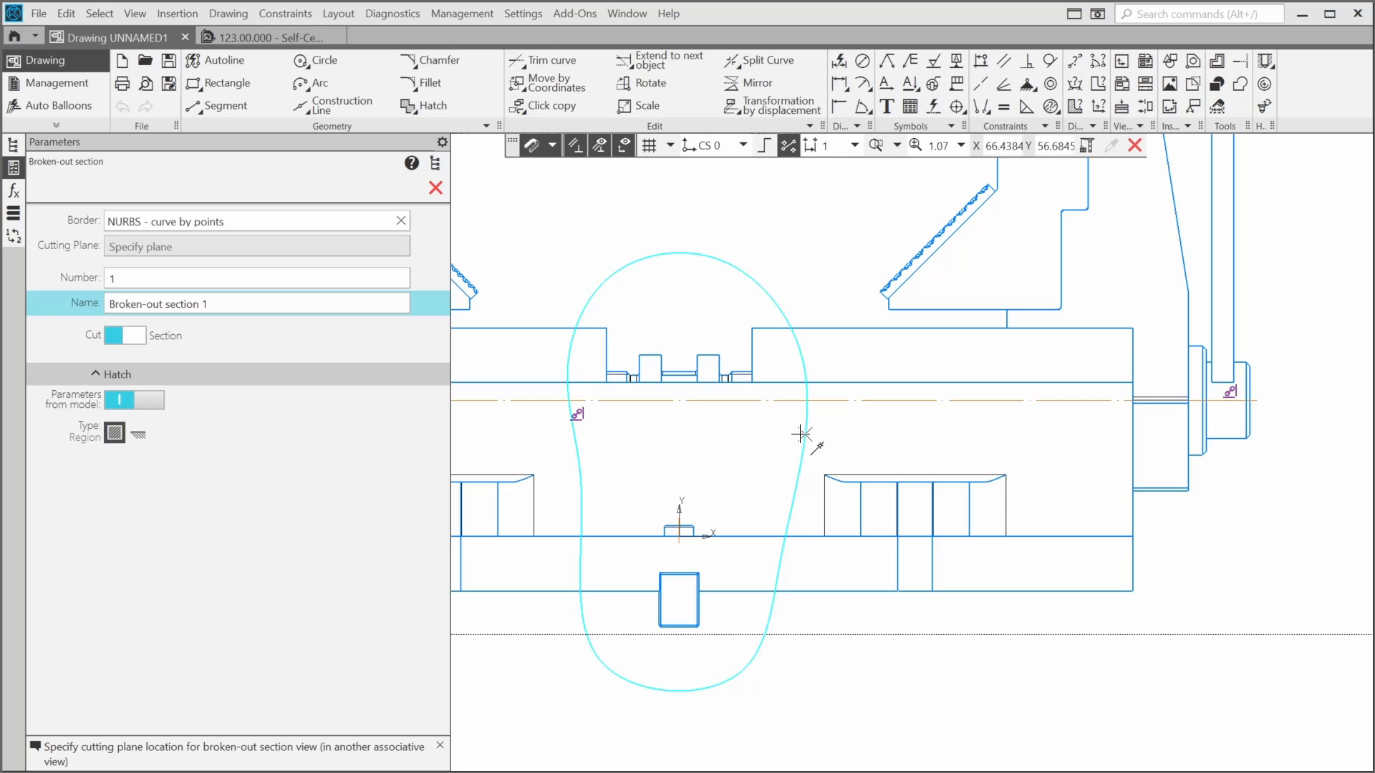
scroll(801, 434, down, 5)
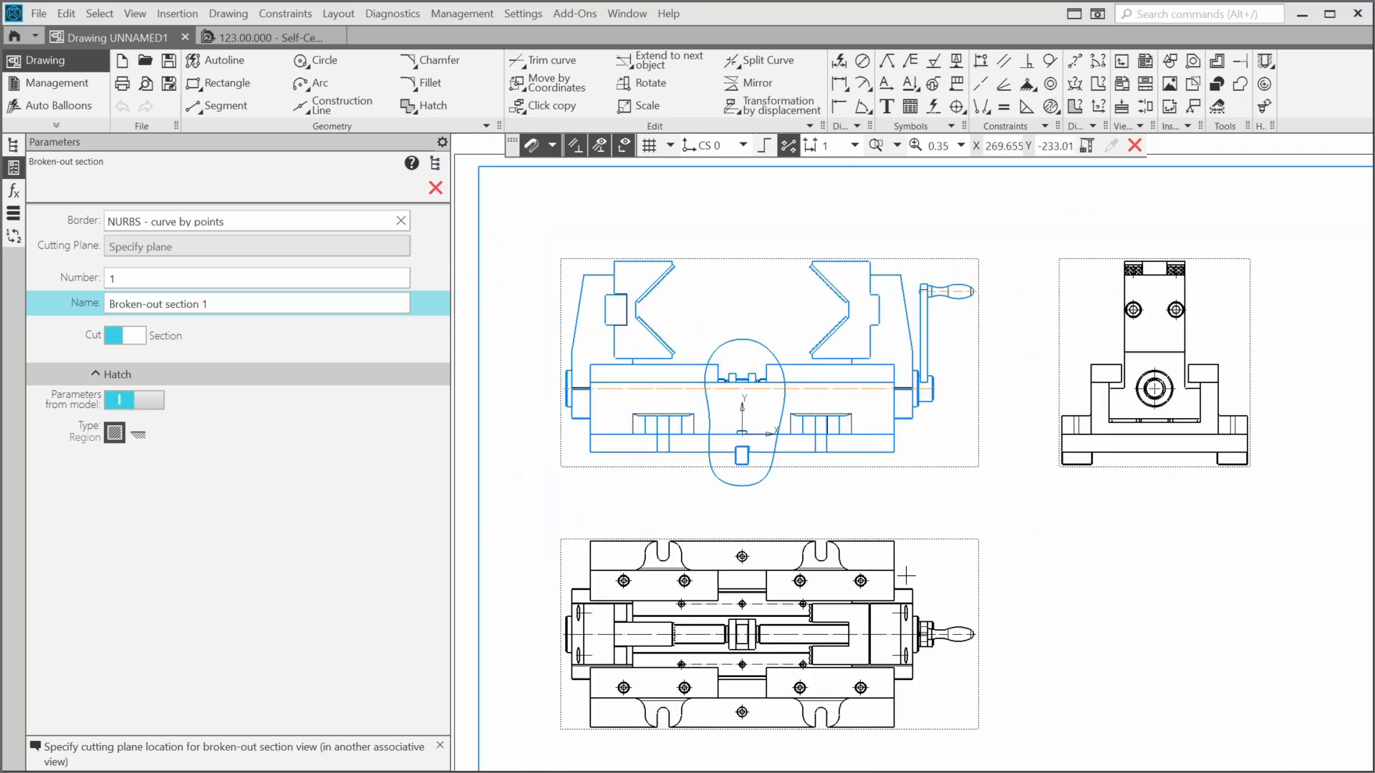
click(760, 649)
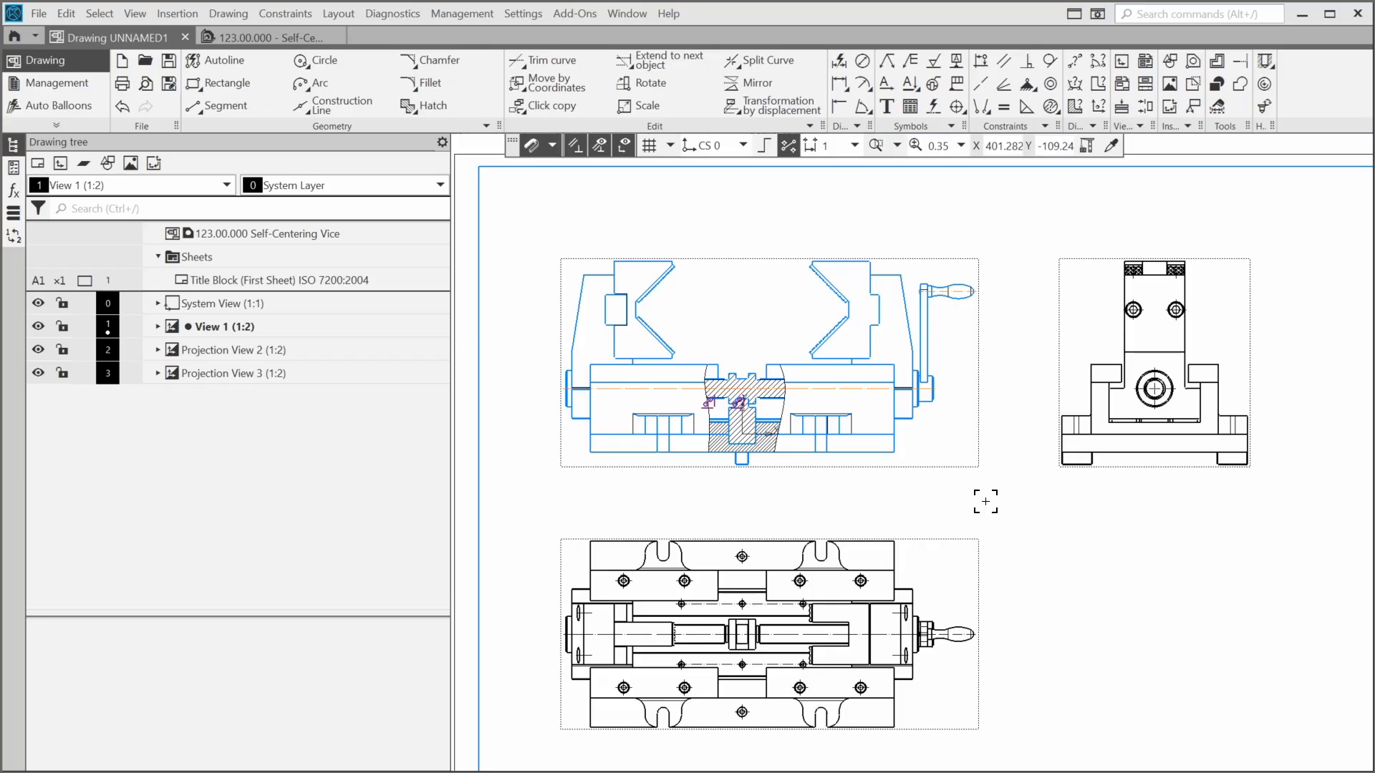
- Exclude the lead screw and the central support block from cutting in the front view's broken-out section and rebuild the view
scroll(741, 460, up, 5)
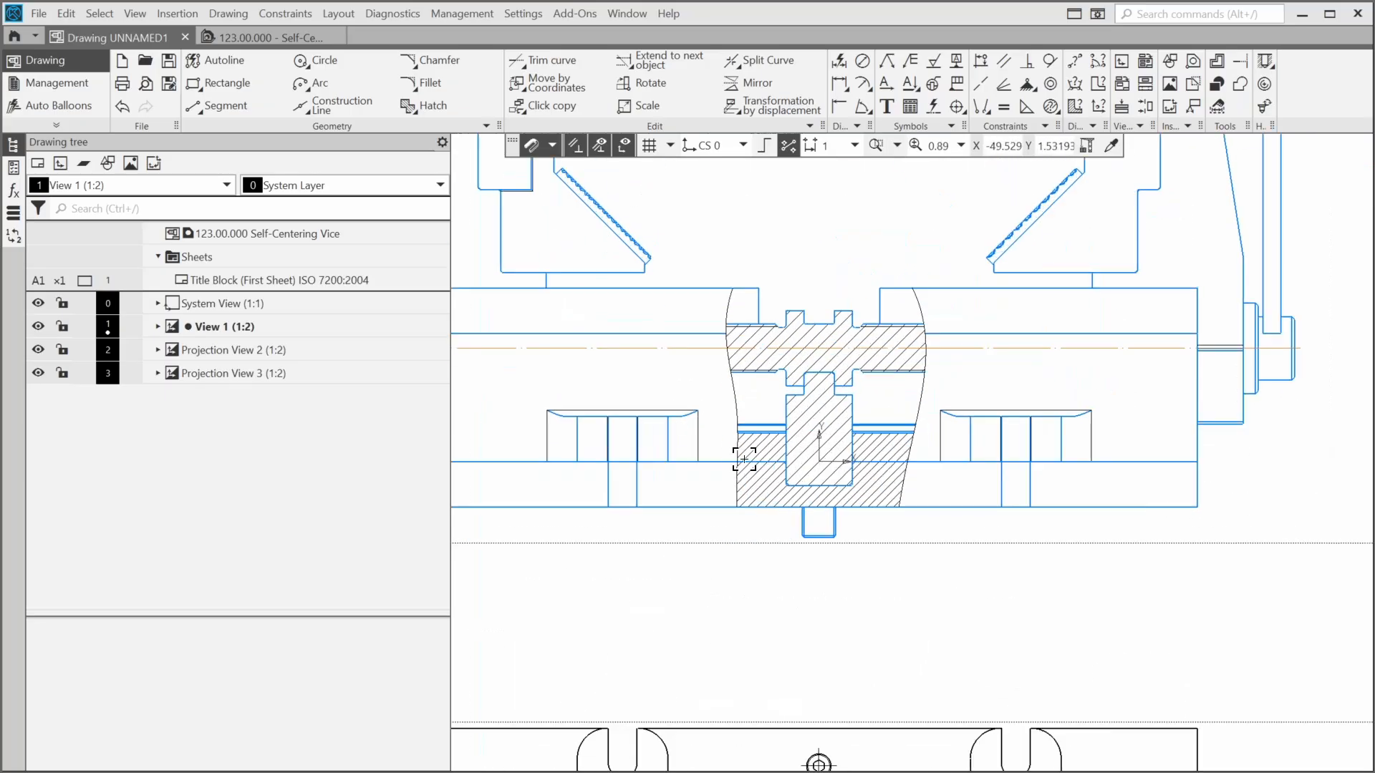
scroll(816, 502, up, 1)
click(857, 301)
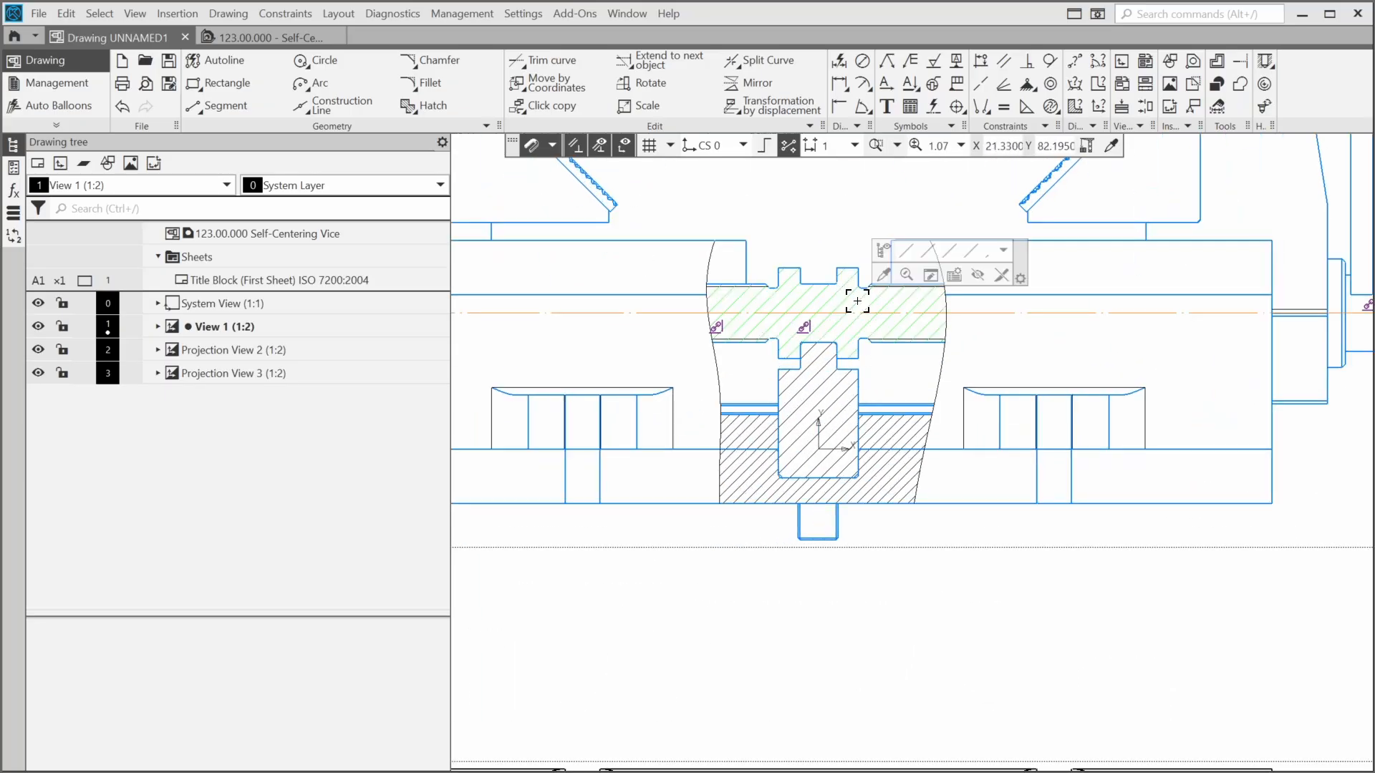
click(1002, 275)
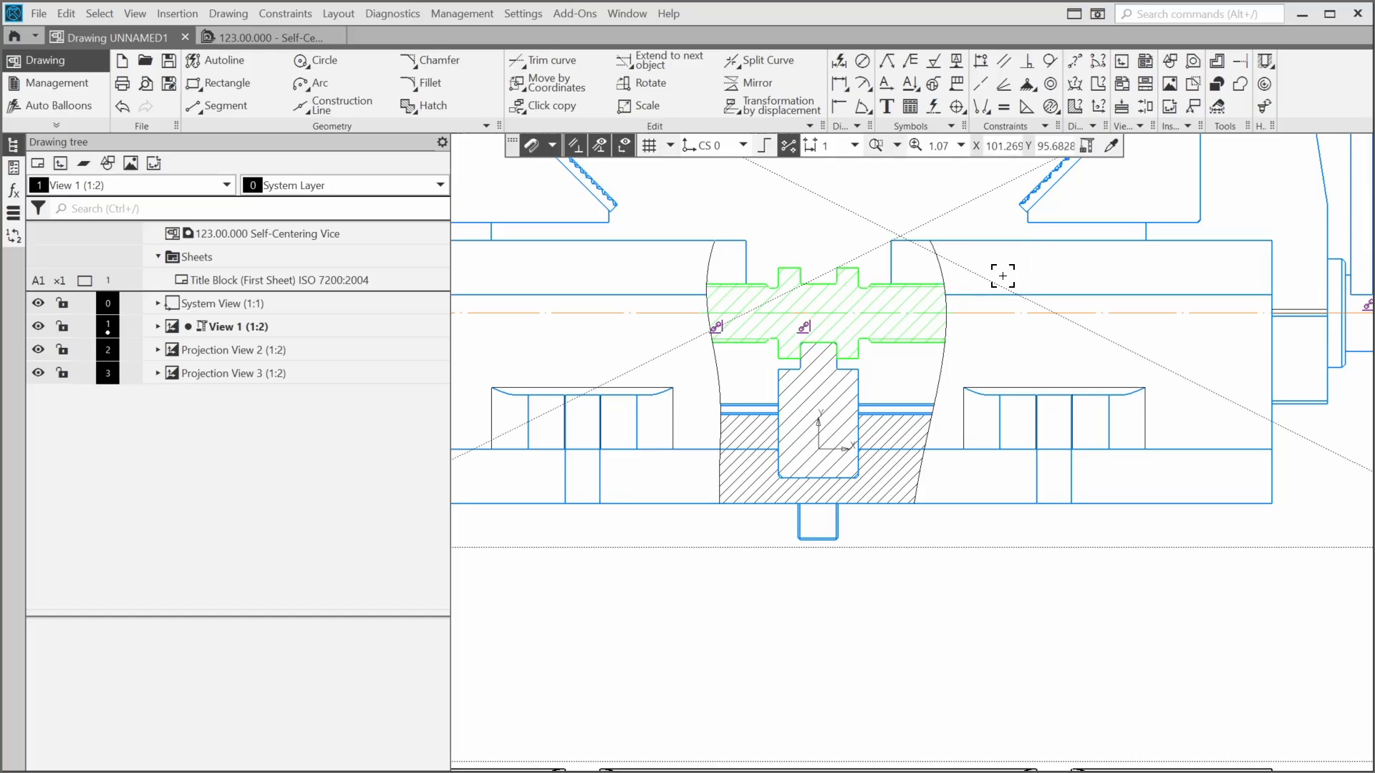
click(847, 394)
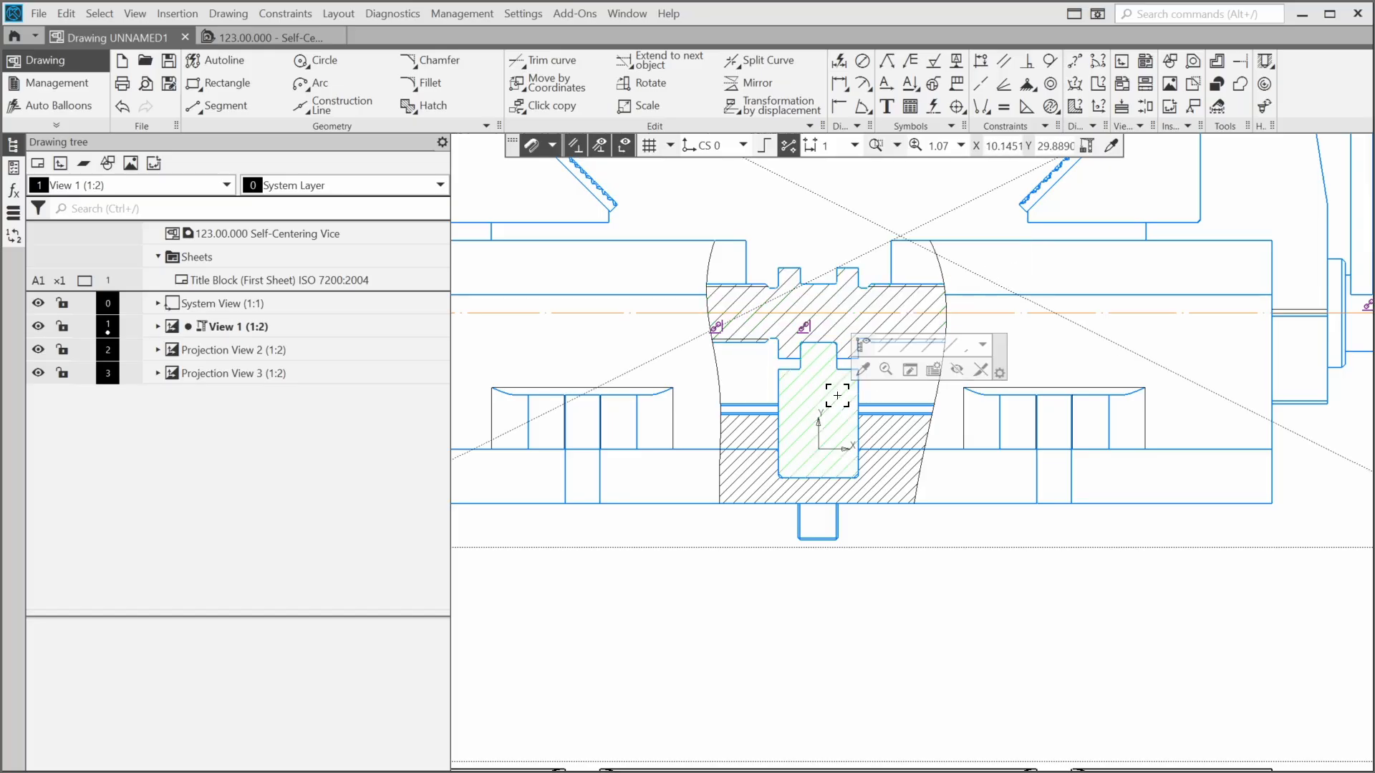
click(979, 370)
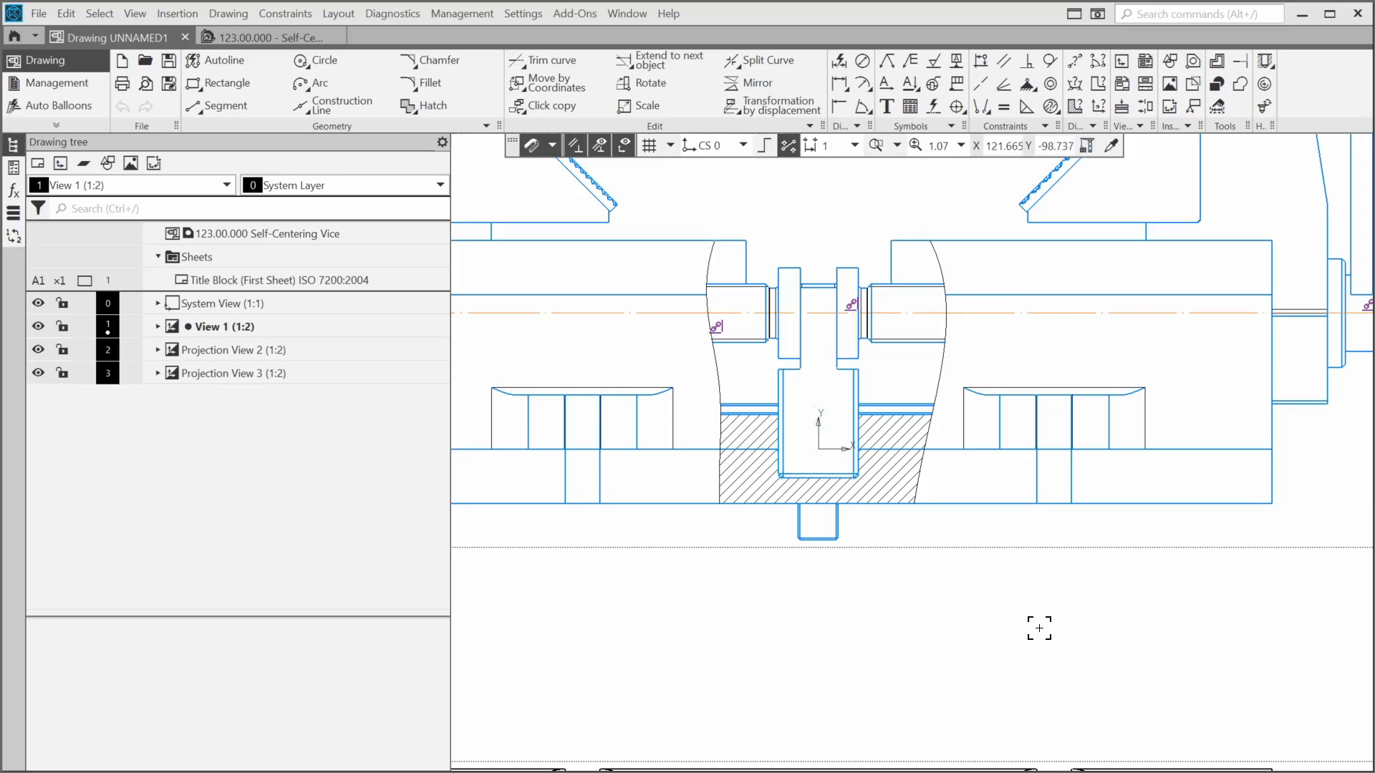
- Turn on hidden lines in View 1's parameters with the Dashed style
click(897, 146)
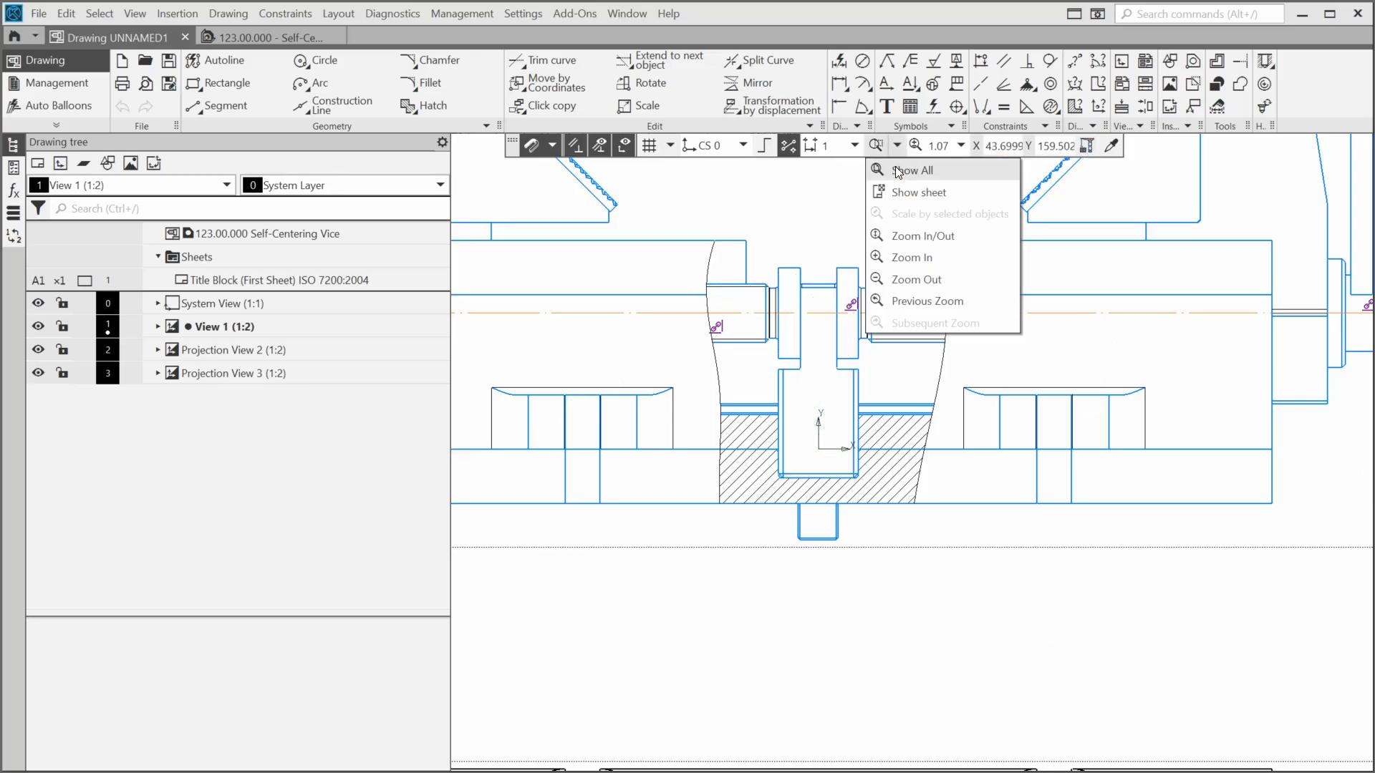
click(903, 172)
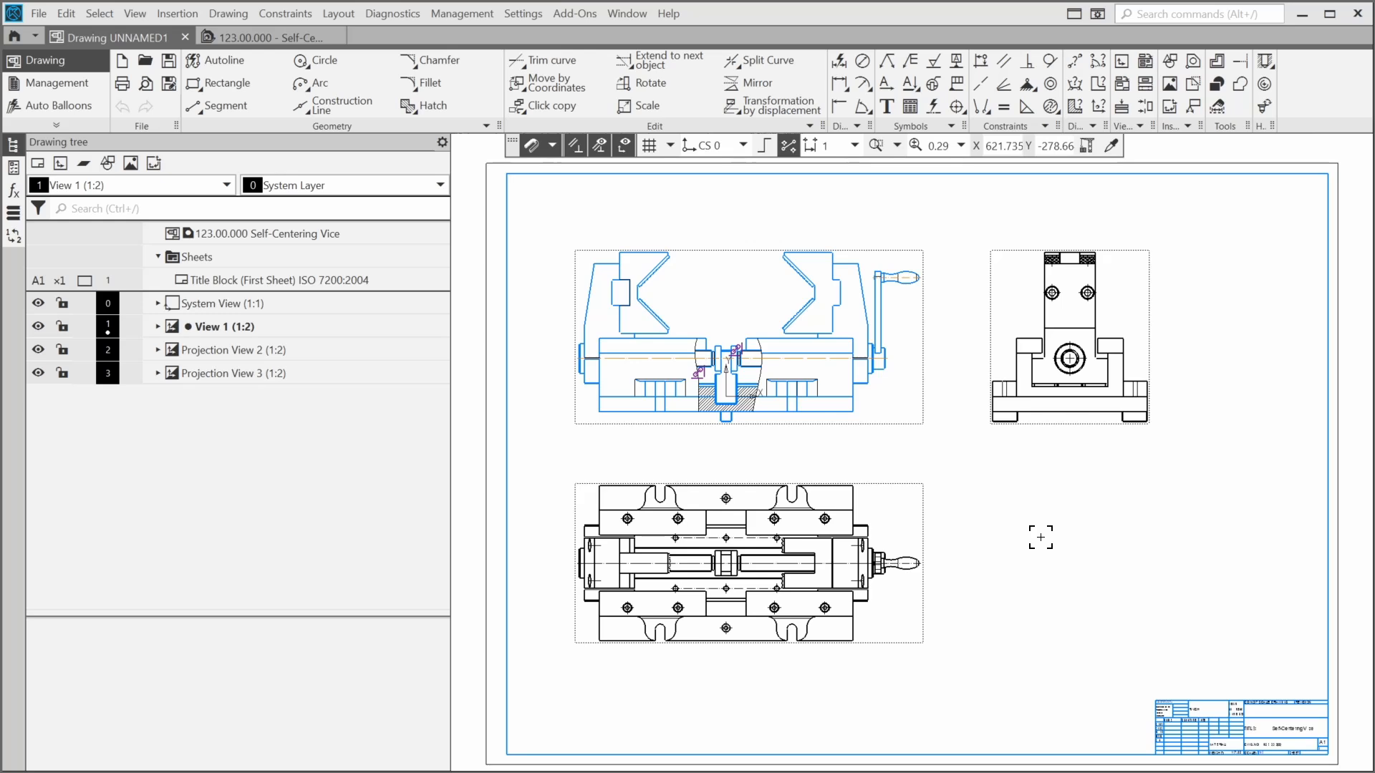
click(921, 343)
right_click(924, 348)
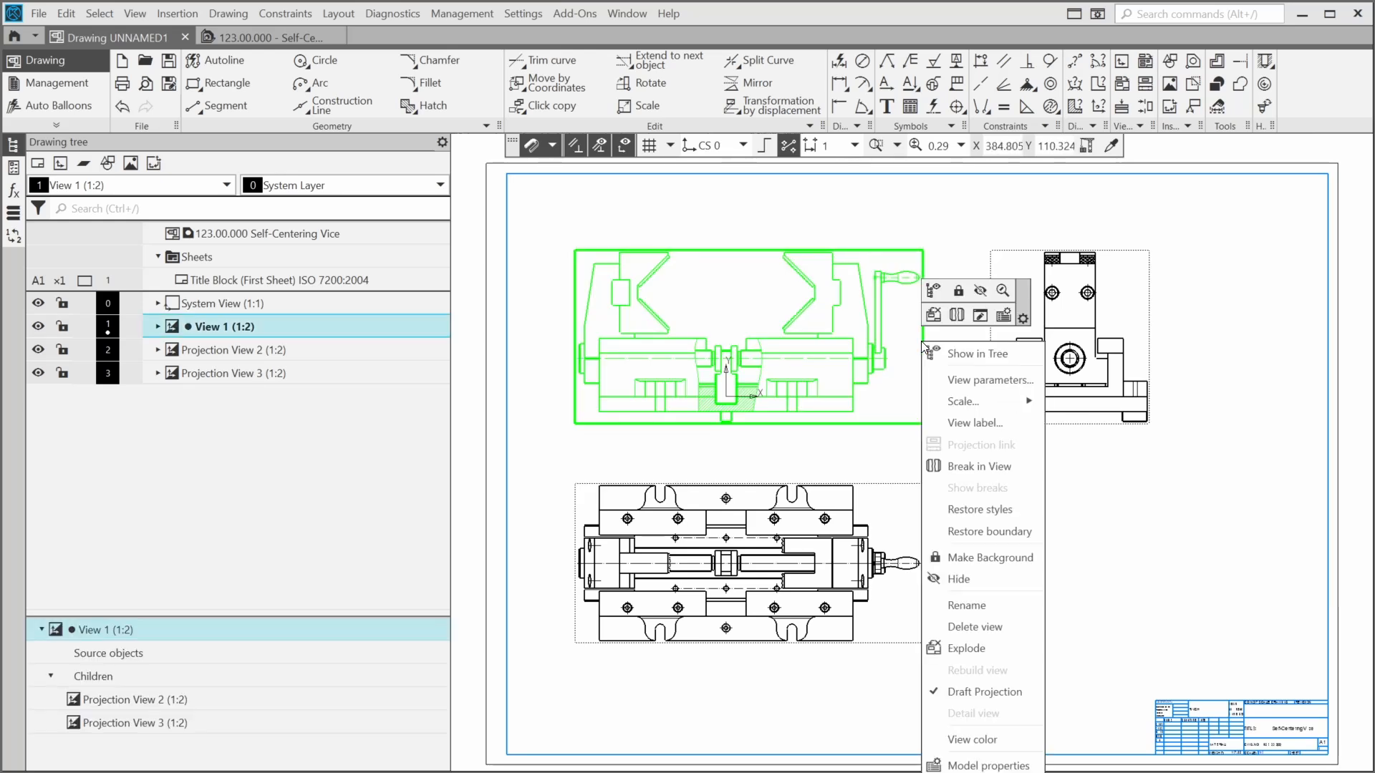
click(963, 380)
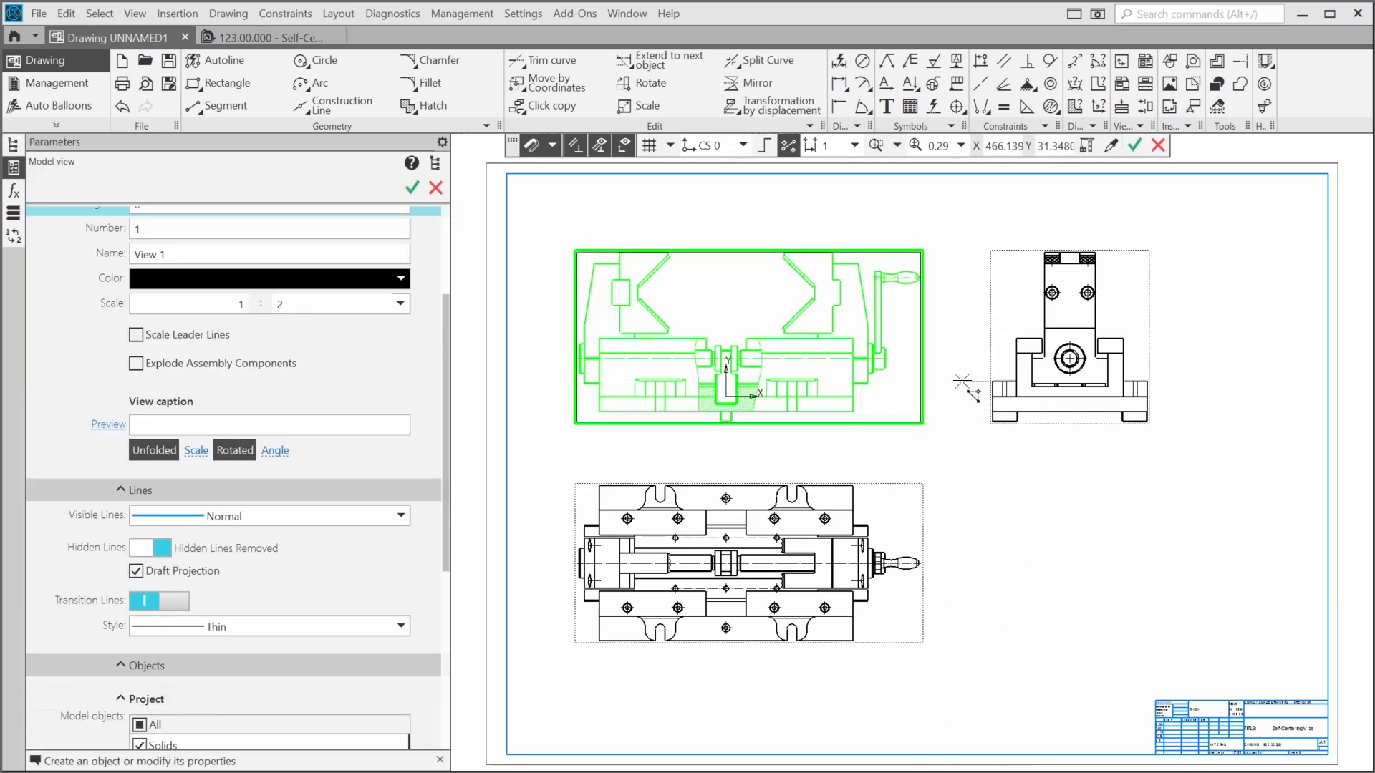
click(162, 552)
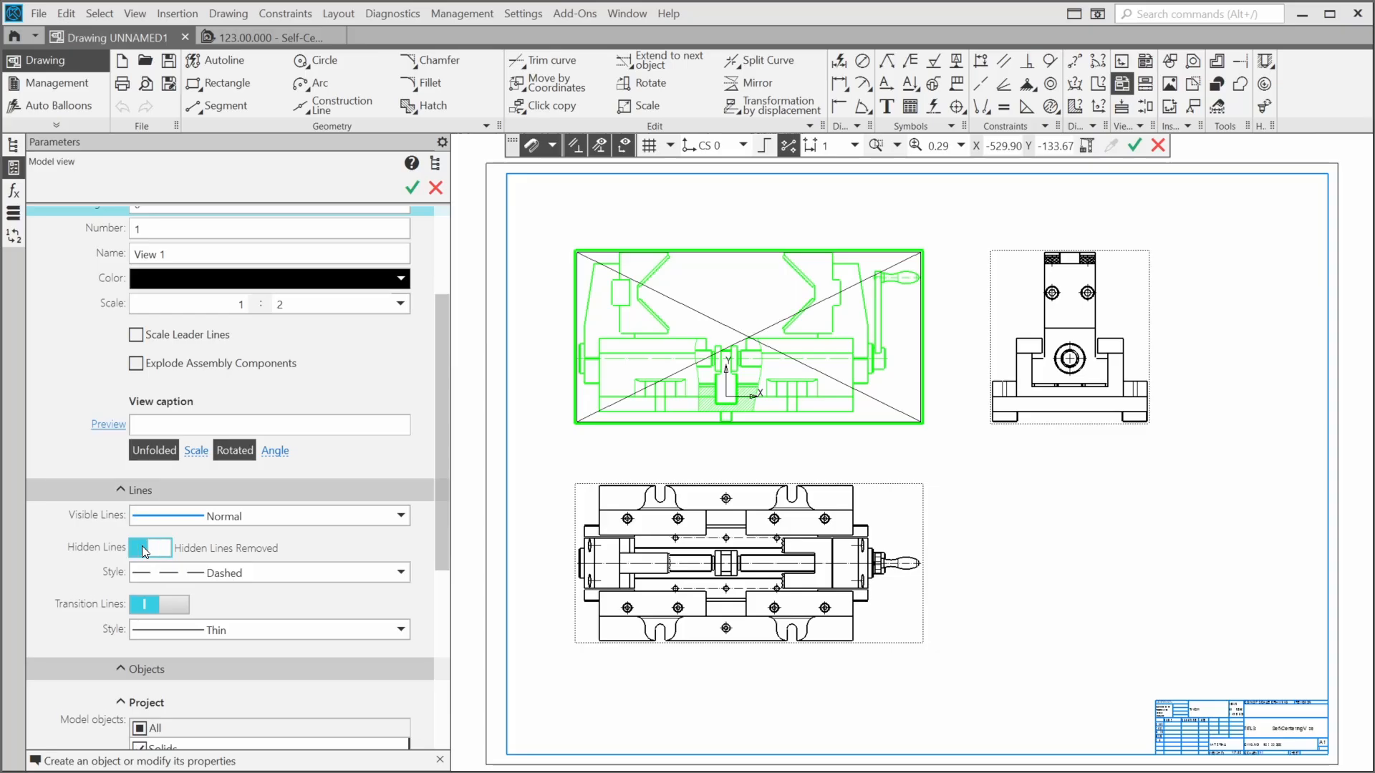
click(413, 188)
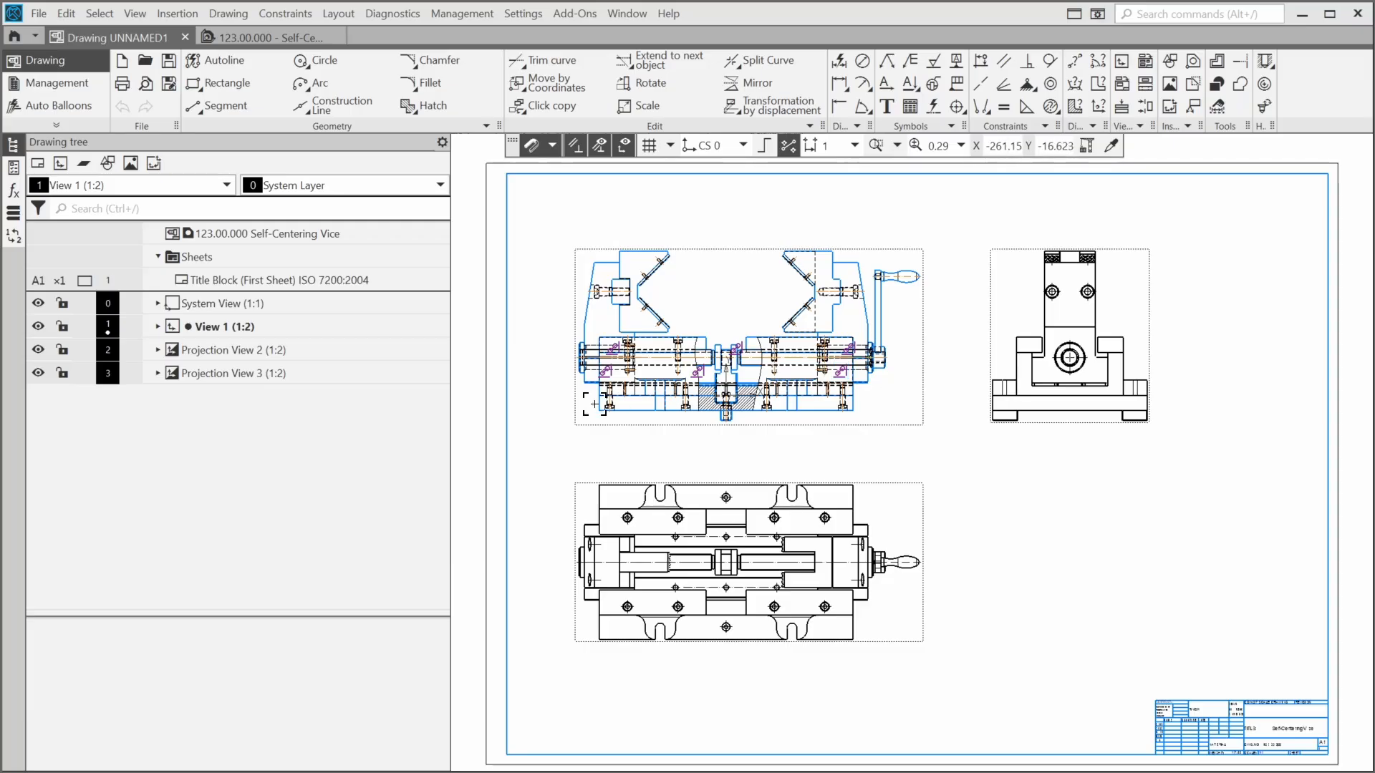
- Draw a closed eight-vertex spline around the leftmost base bolt in the front view, with vertices spanning about 34 by 79 mm
scroll(581, 404, up, 8)
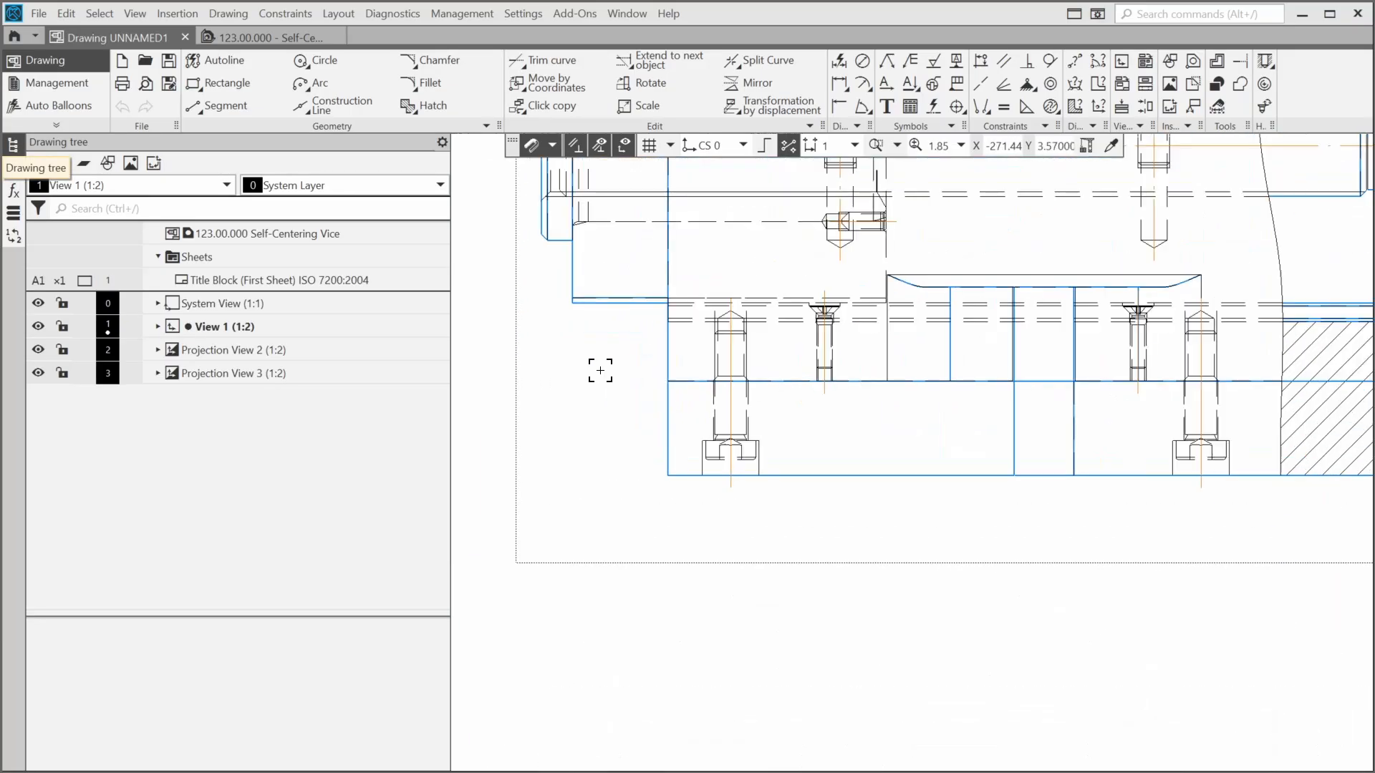
middle_drag(590, 389, 584, 467)
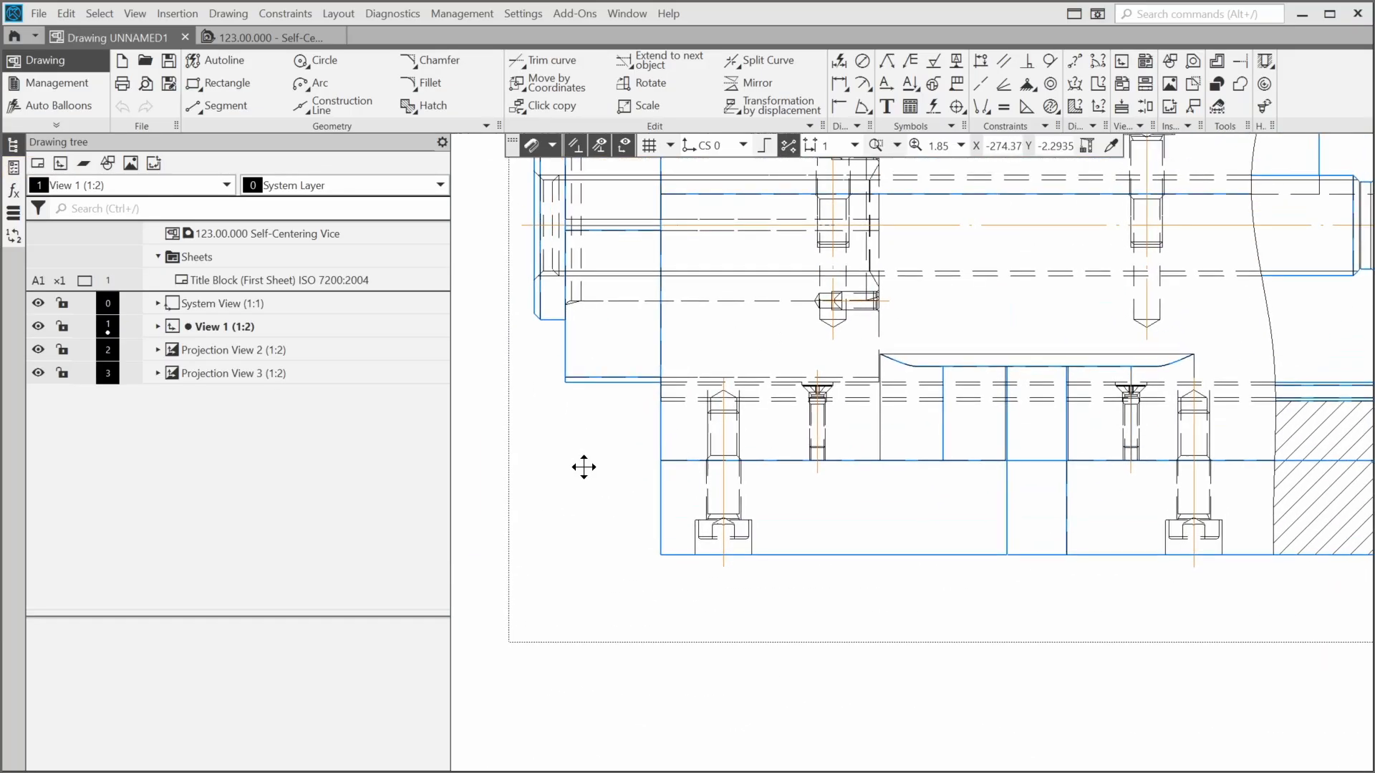
click(486, 126)
click(457, 153)
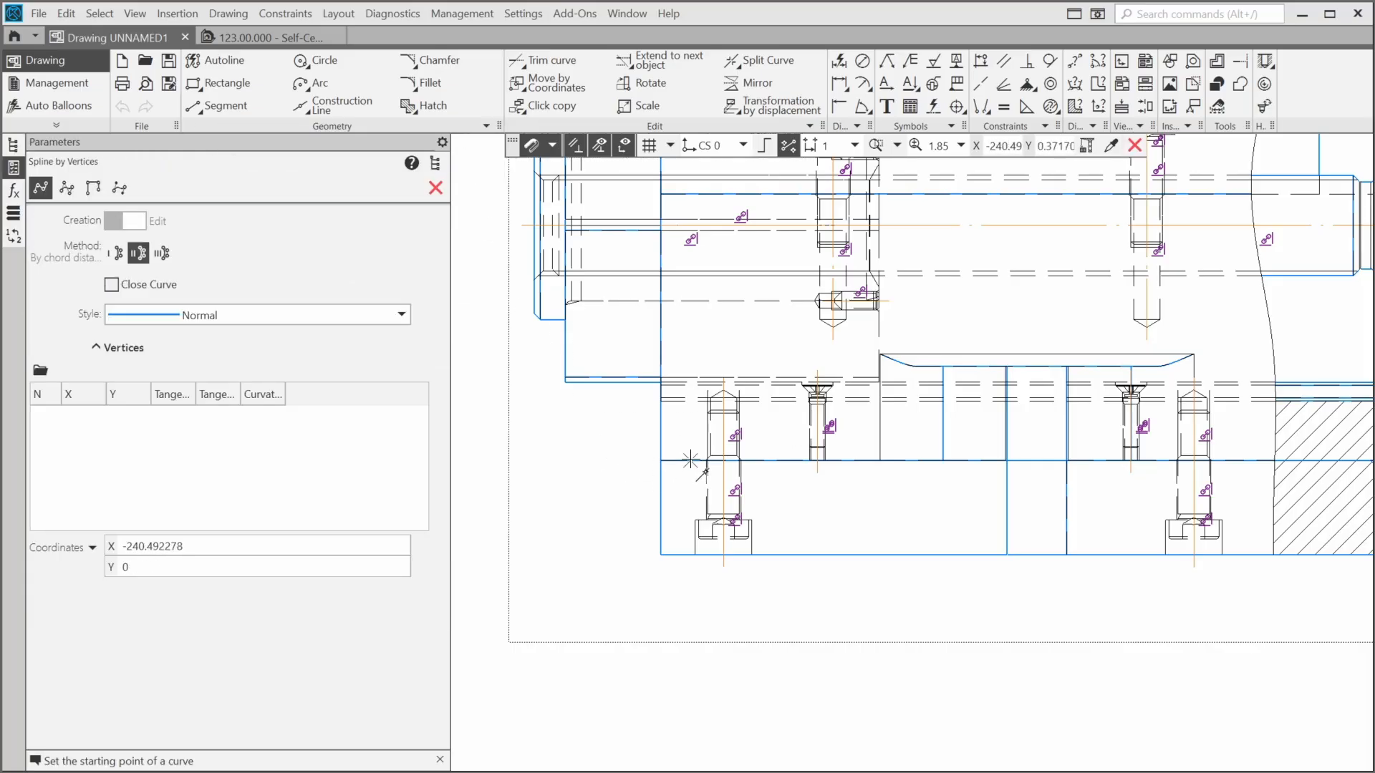
click(682, 435)
click(671, 497)
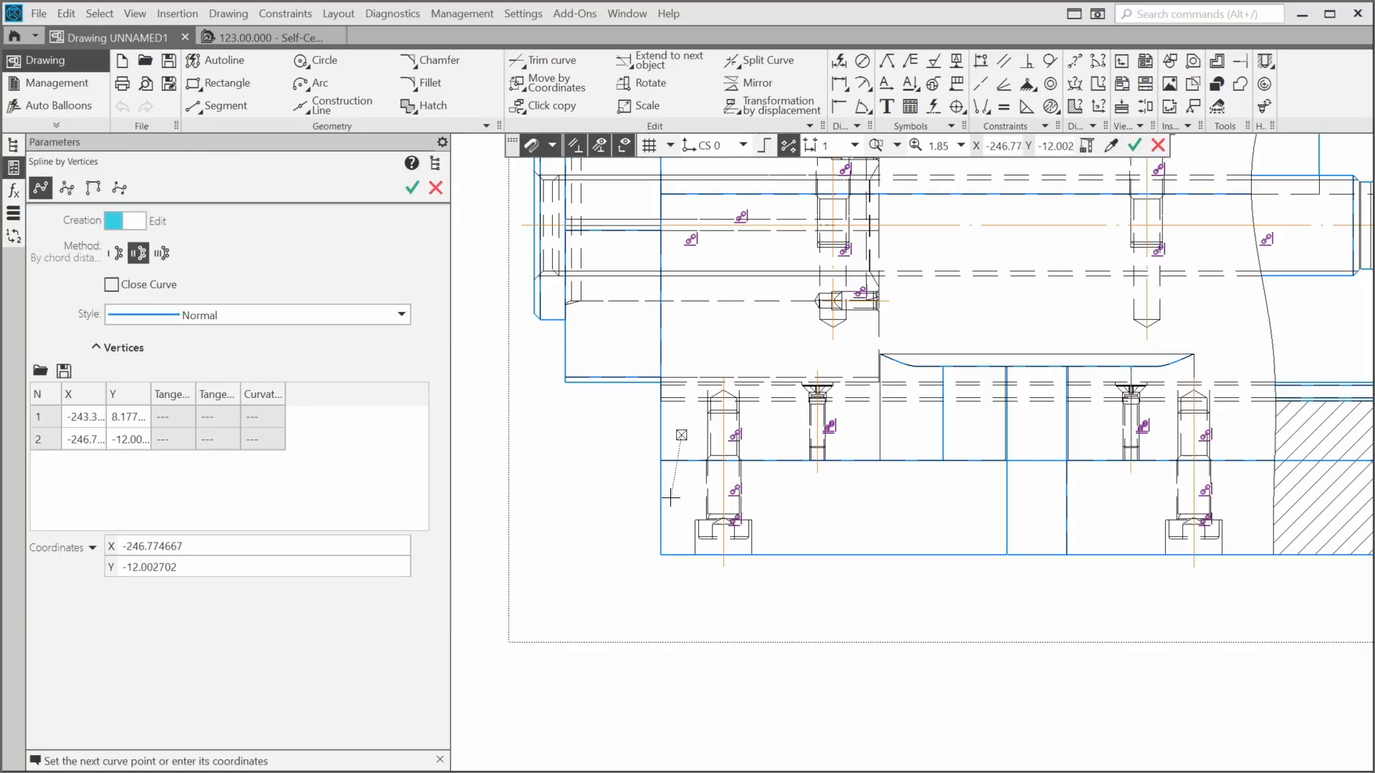
click(675, 583)
click(759, 588)
click(778, 514)
click(777, 435)
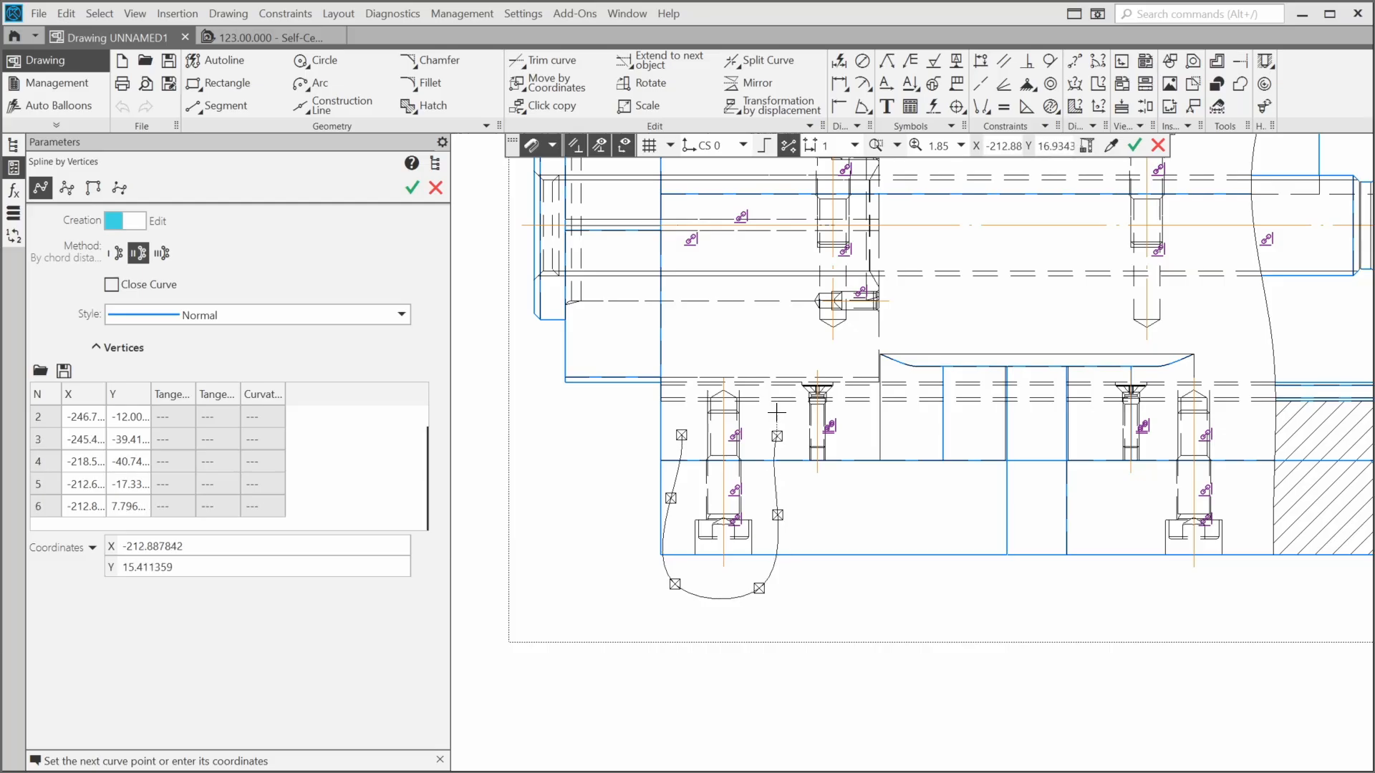
click(767, 347)
click(700, 339)
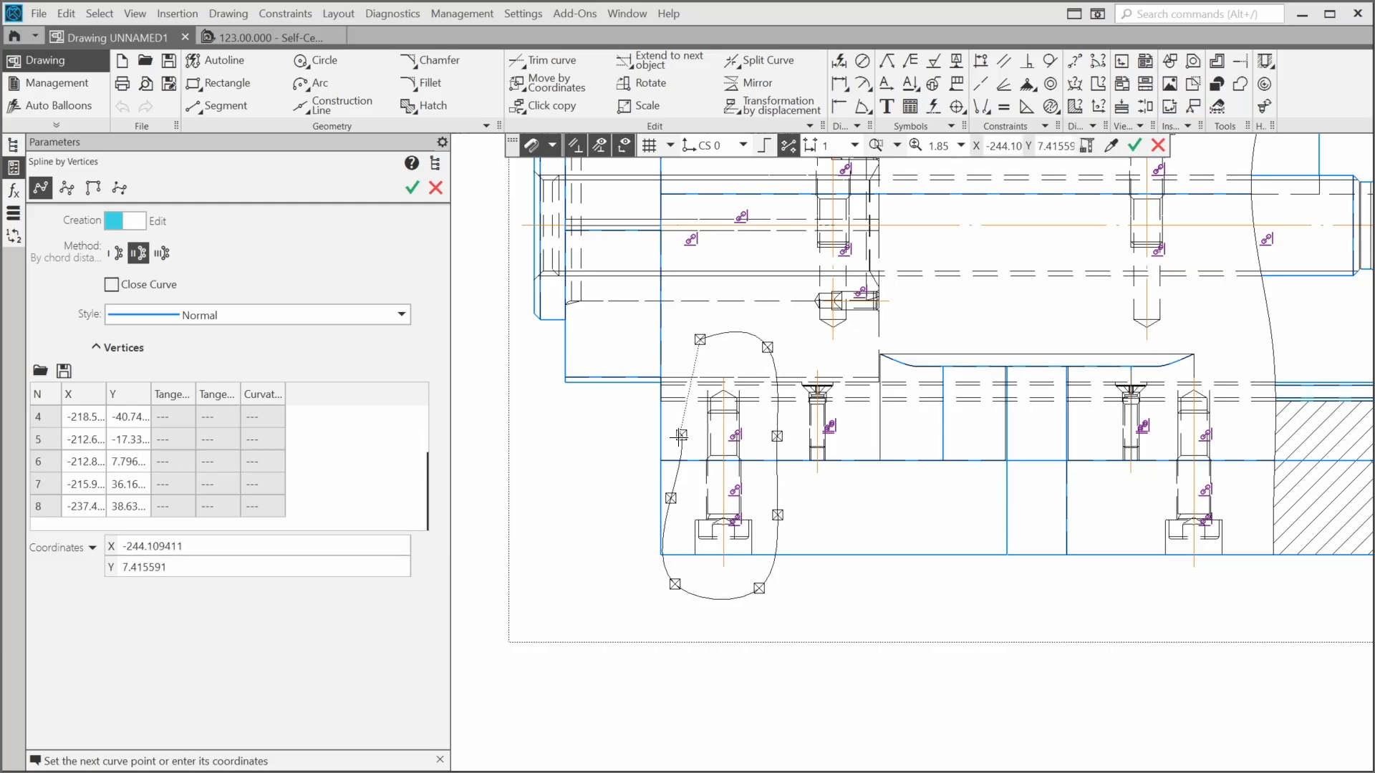
click(111, 285)
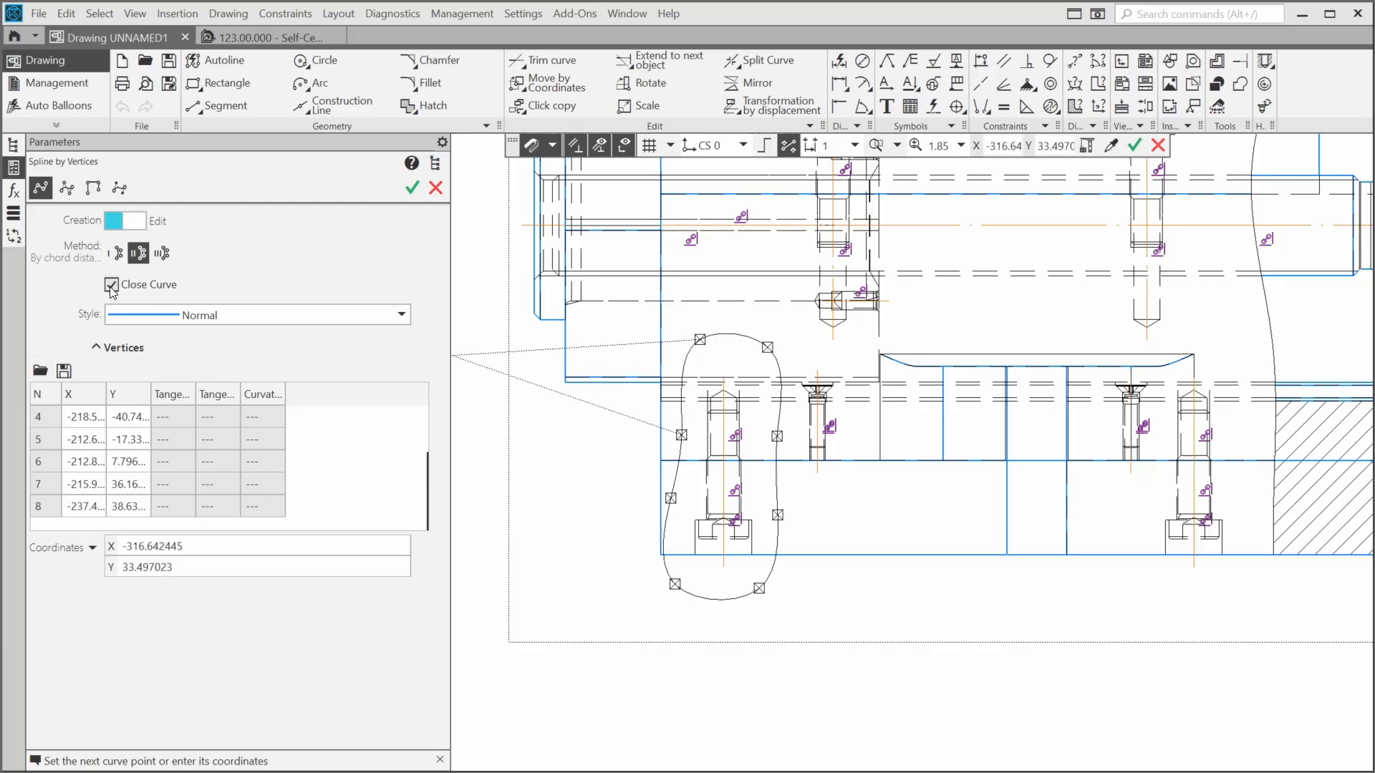
click(413, 190)
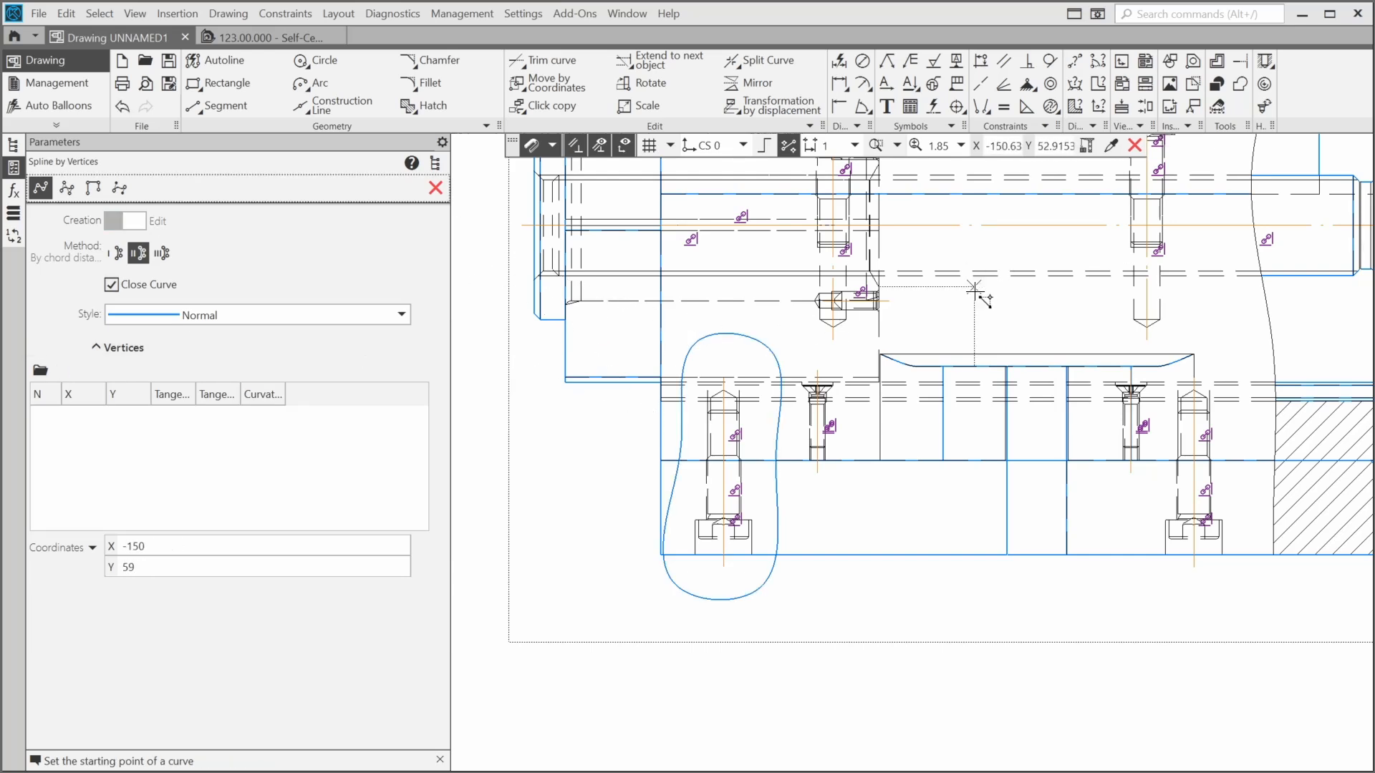
- Draw a closed eight-vertex spline around the right jaw's horizontal bolt in the front view, with vertices spanning about 102 by 39 mm
mouse_move(923, 333)
middle_down()
mouse_move(746, 475)
mouse_move(432, 516)
middle_up()
scroll(922, 327, down, 5)
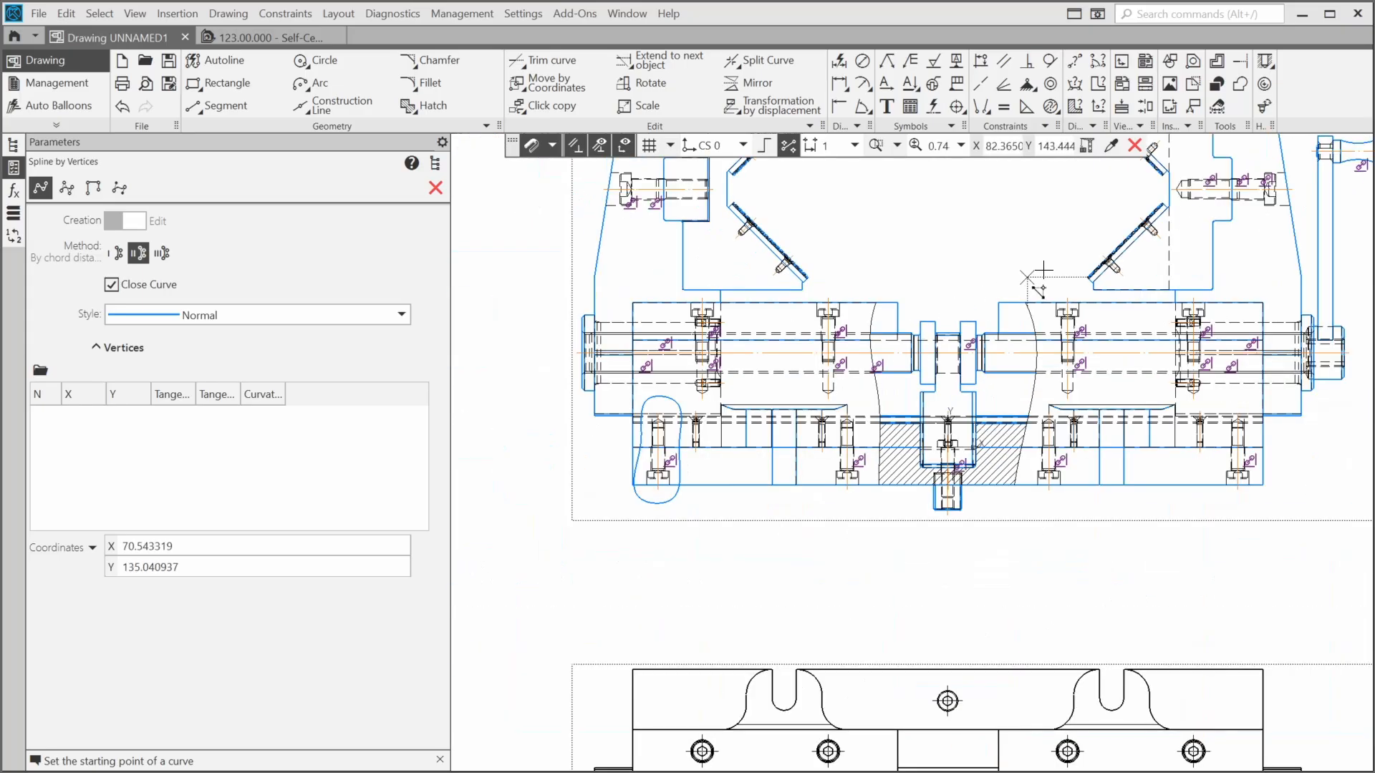
middle_drag(1000, 344, 667, 512)
scroll(994, 345, up, 5)
scroll(991, 346, up, 1)
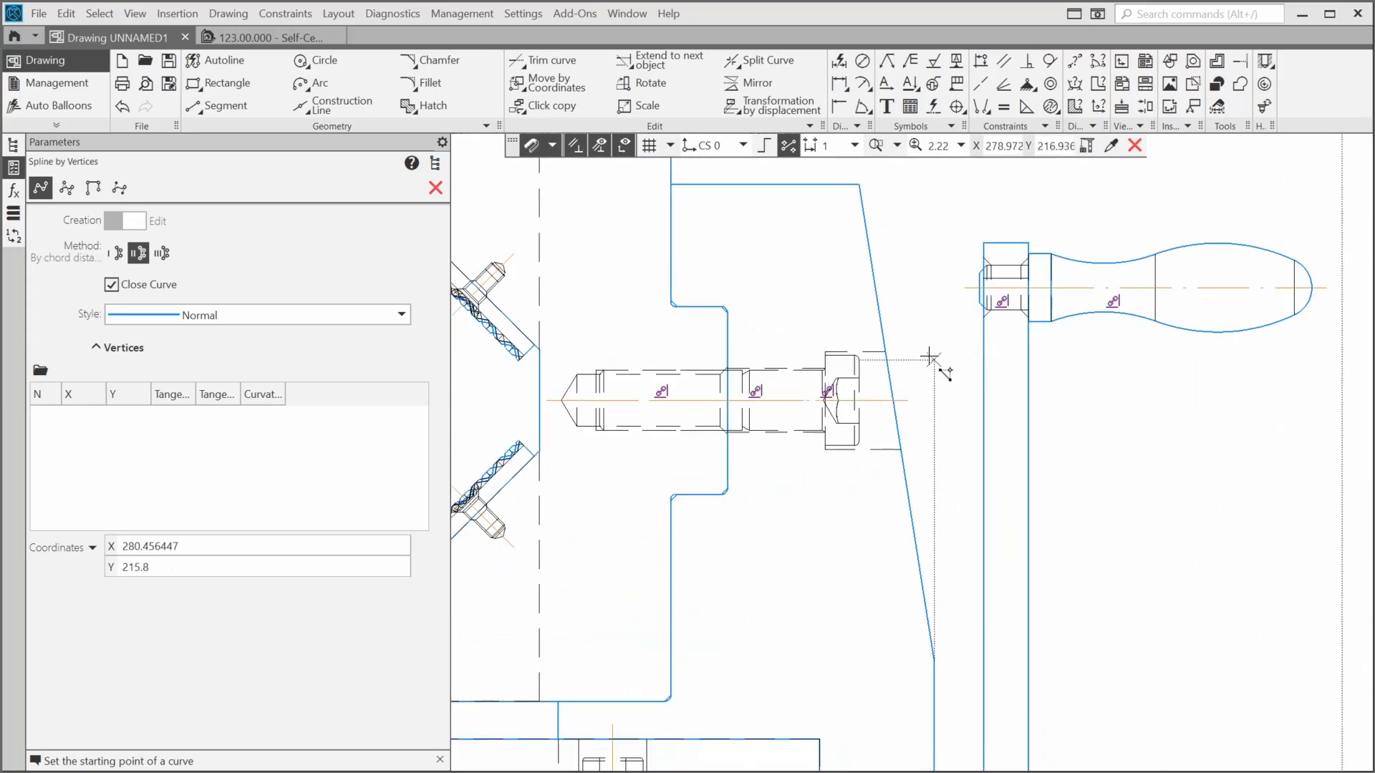
click(917, 327)
click(817, 329)
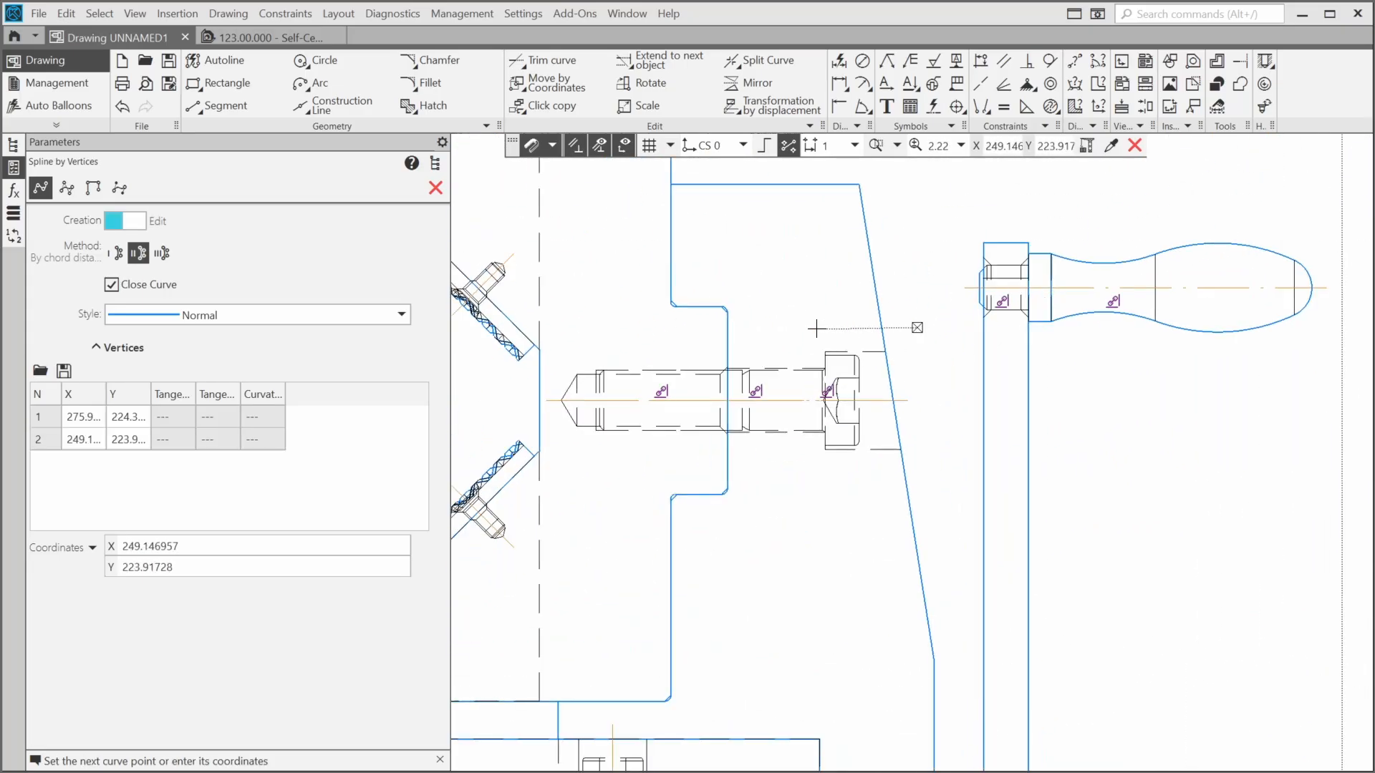
click(682, 334)
click(574, 346)
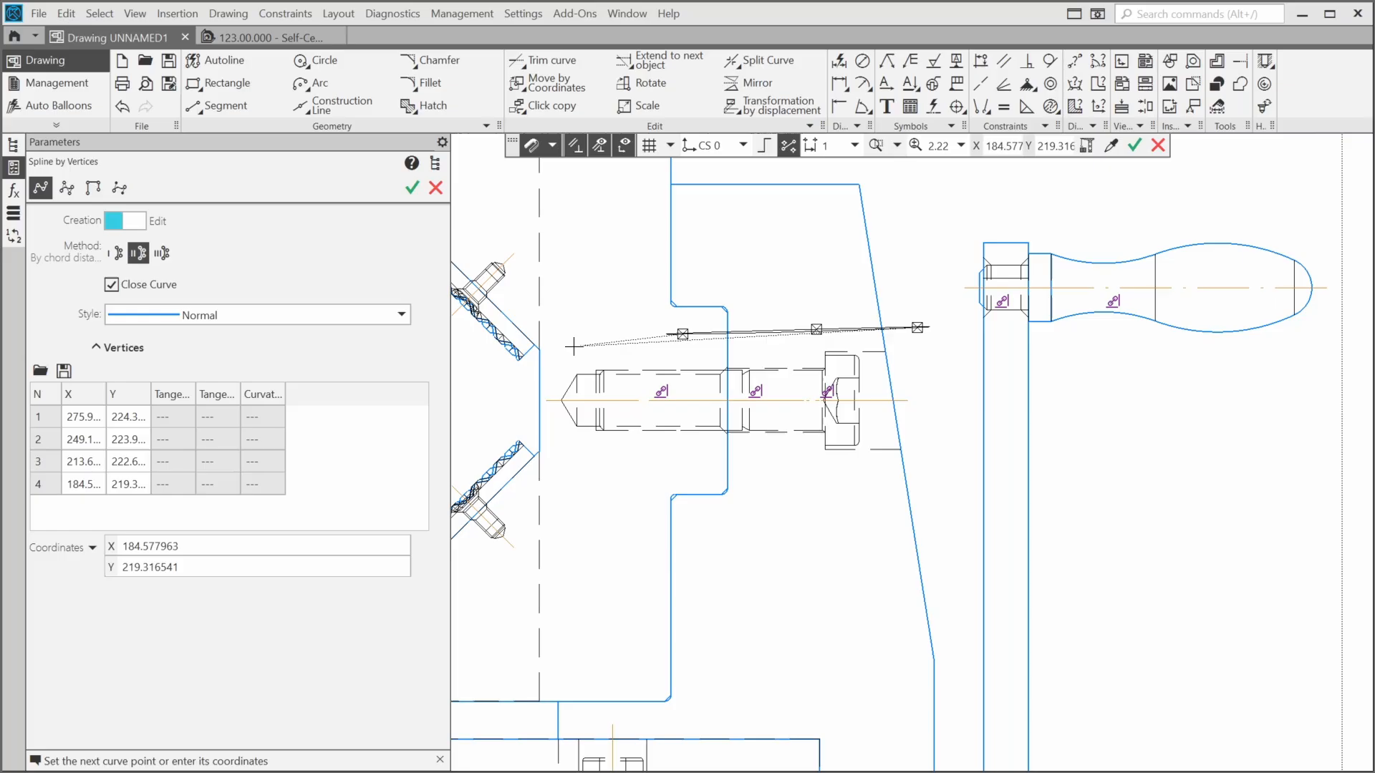
click(548, 393)
click(578, 468)
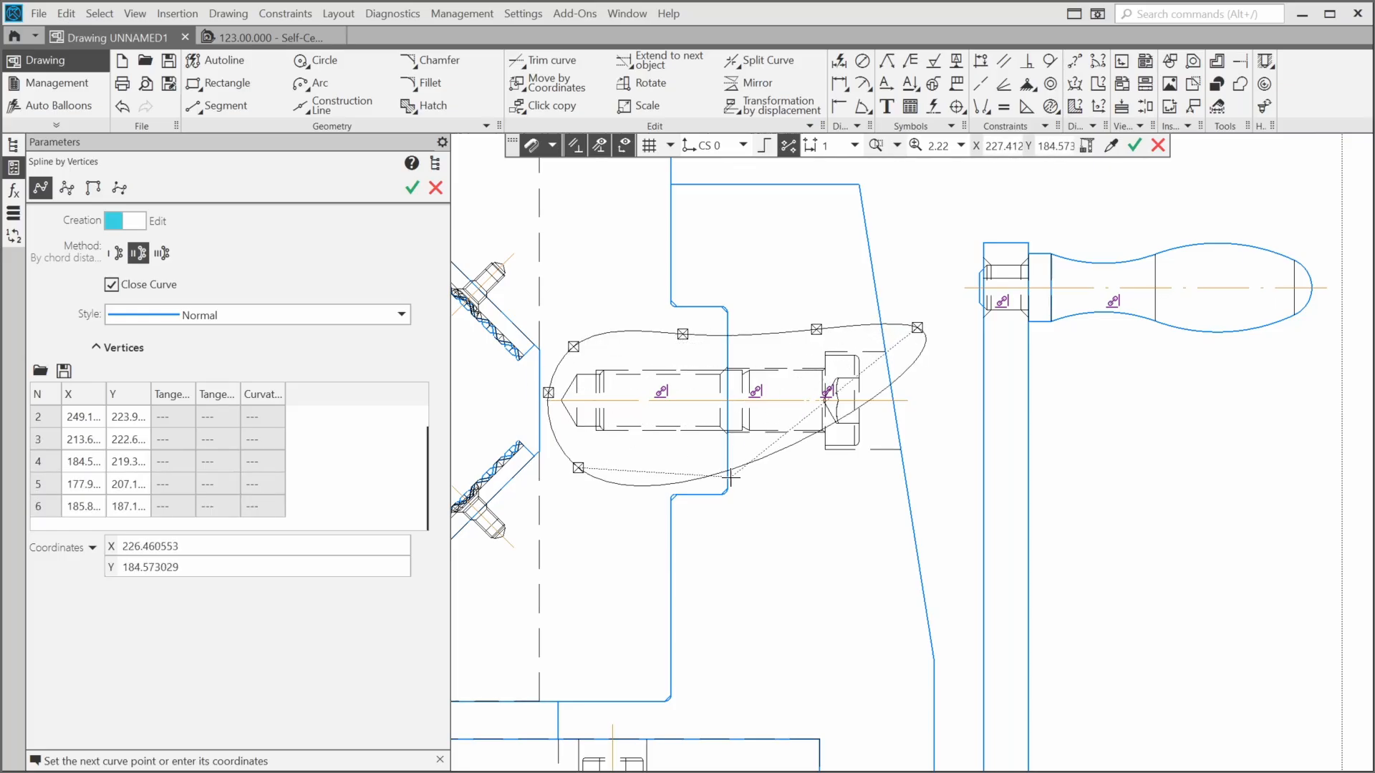
click(867, 475)
click(932, 415)
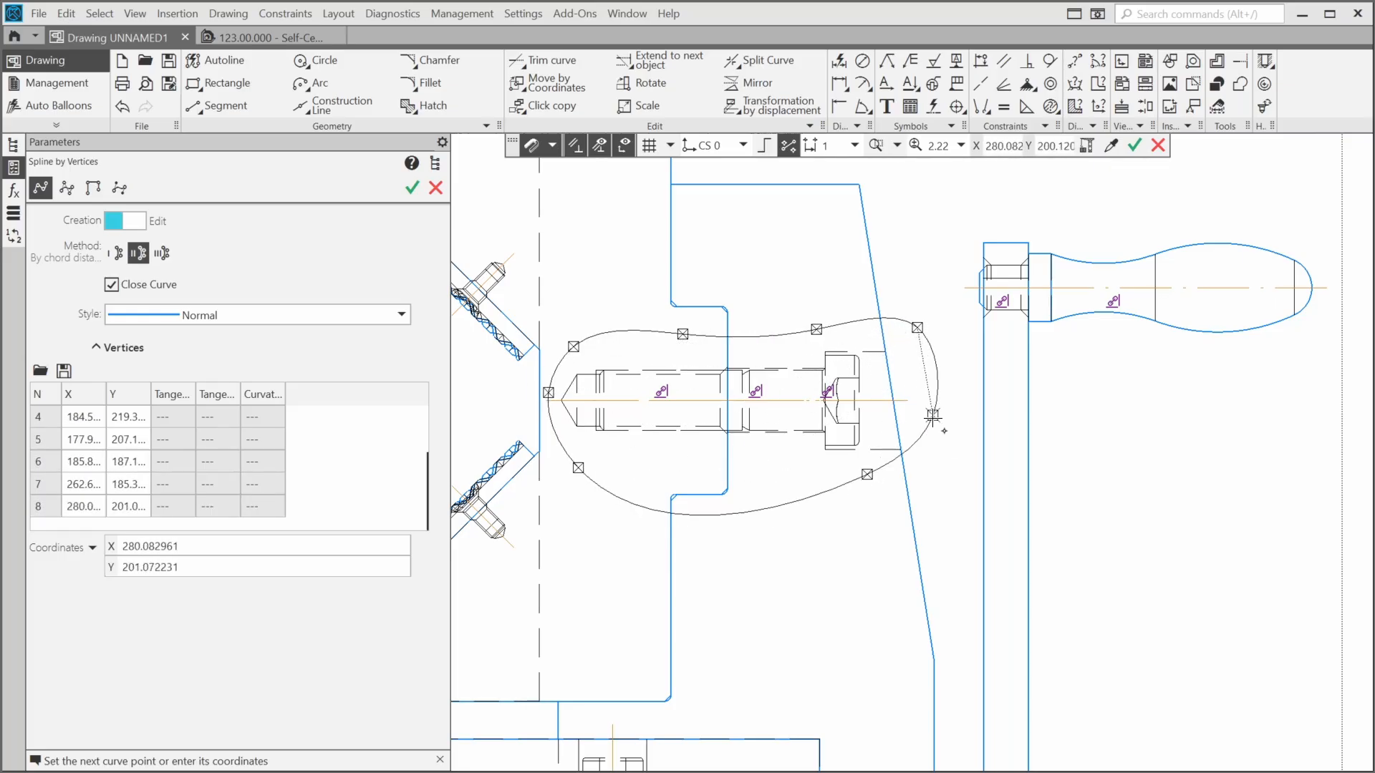
- Move the spline's vertex 7 to just below the bolt's middle, near the jaw's vertical edge, and finish the spline
click(131, 228)
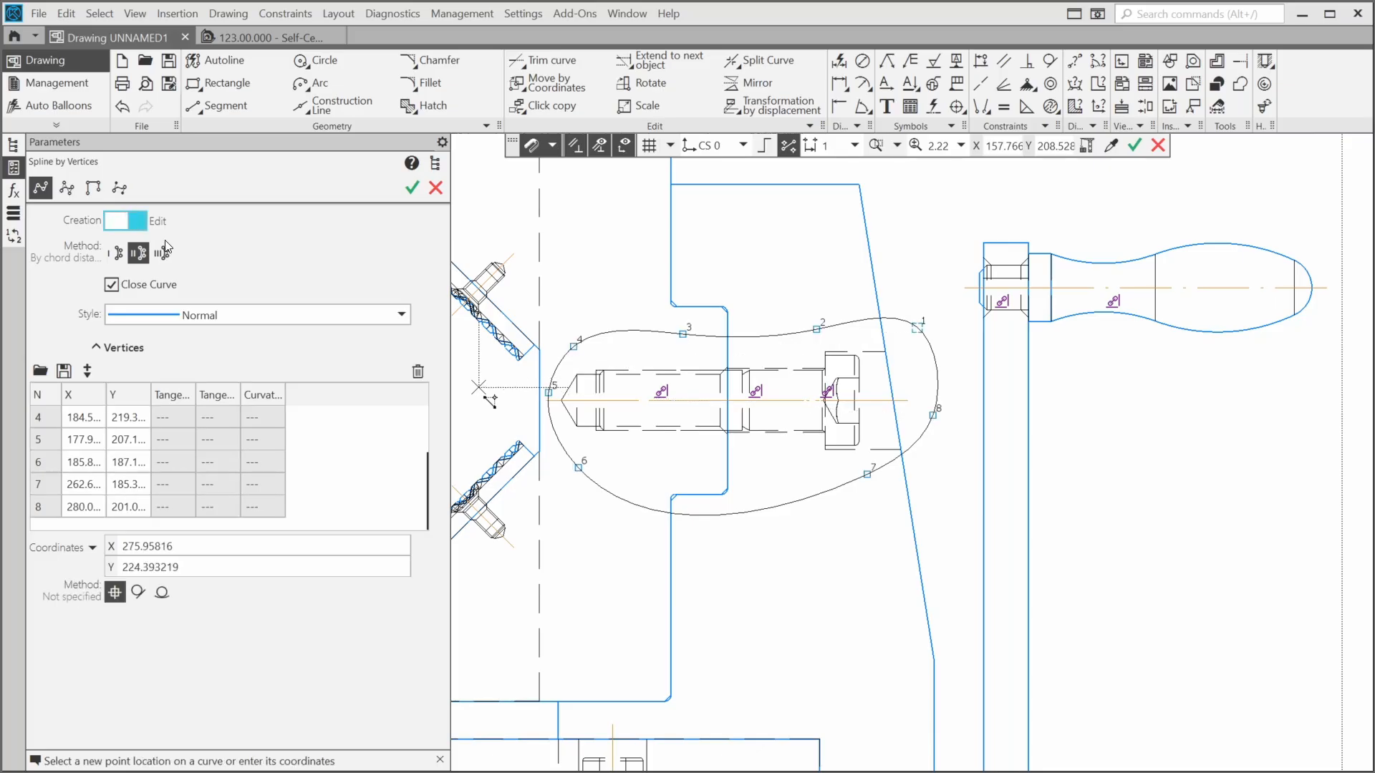
click(866, 474)
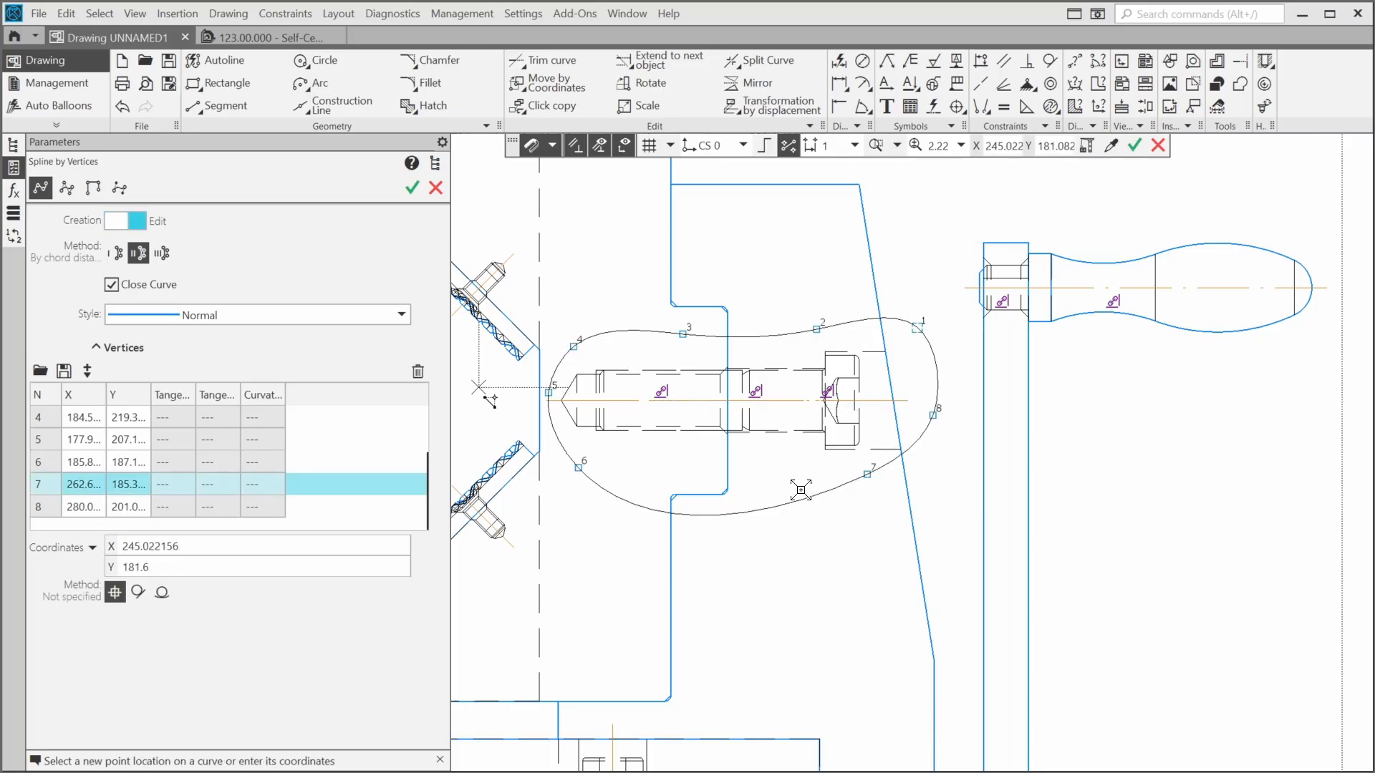
click(720, 466)
click(413, 189)
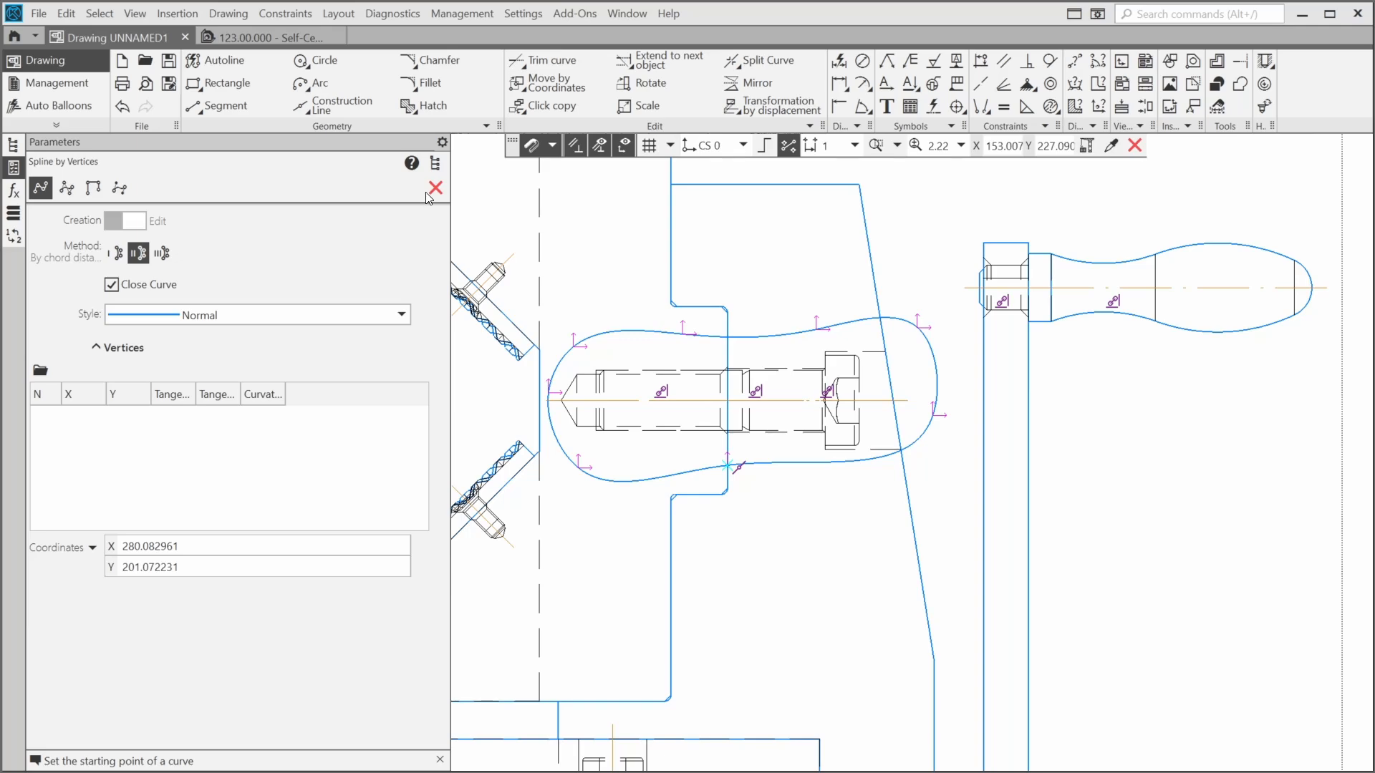
click(436, 190)
- Turn on hidden lines in Projection View 3's parameters with the Dashed style
scroll(842, 338, down, 5)
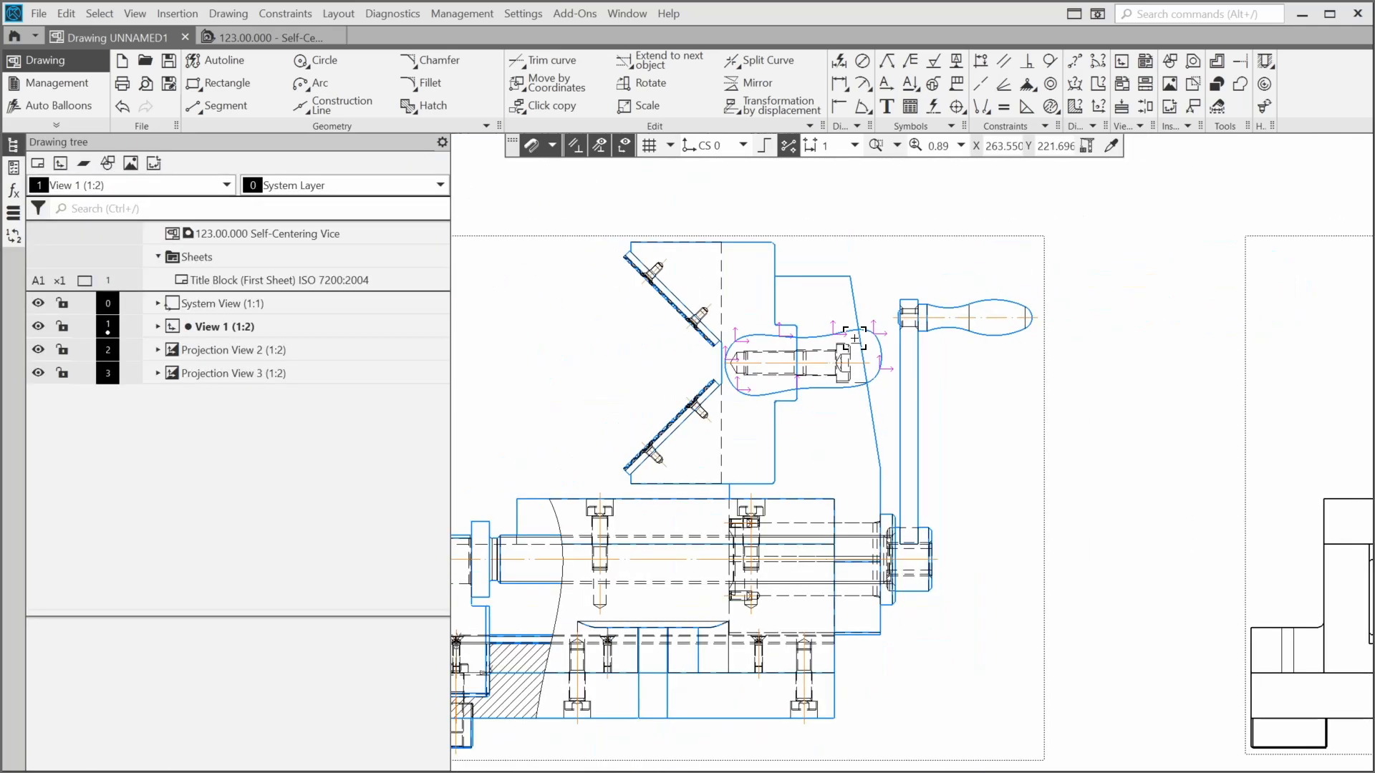
scroll(848, 364, up, 3)
mouse_move(787, 423)
middle_down()
mouse_move(773, 528)
mouse_move(792, 518)
middle_up()
scroll(792, 516, down, 2)
middle_drag(1041, 383, 570, 381)
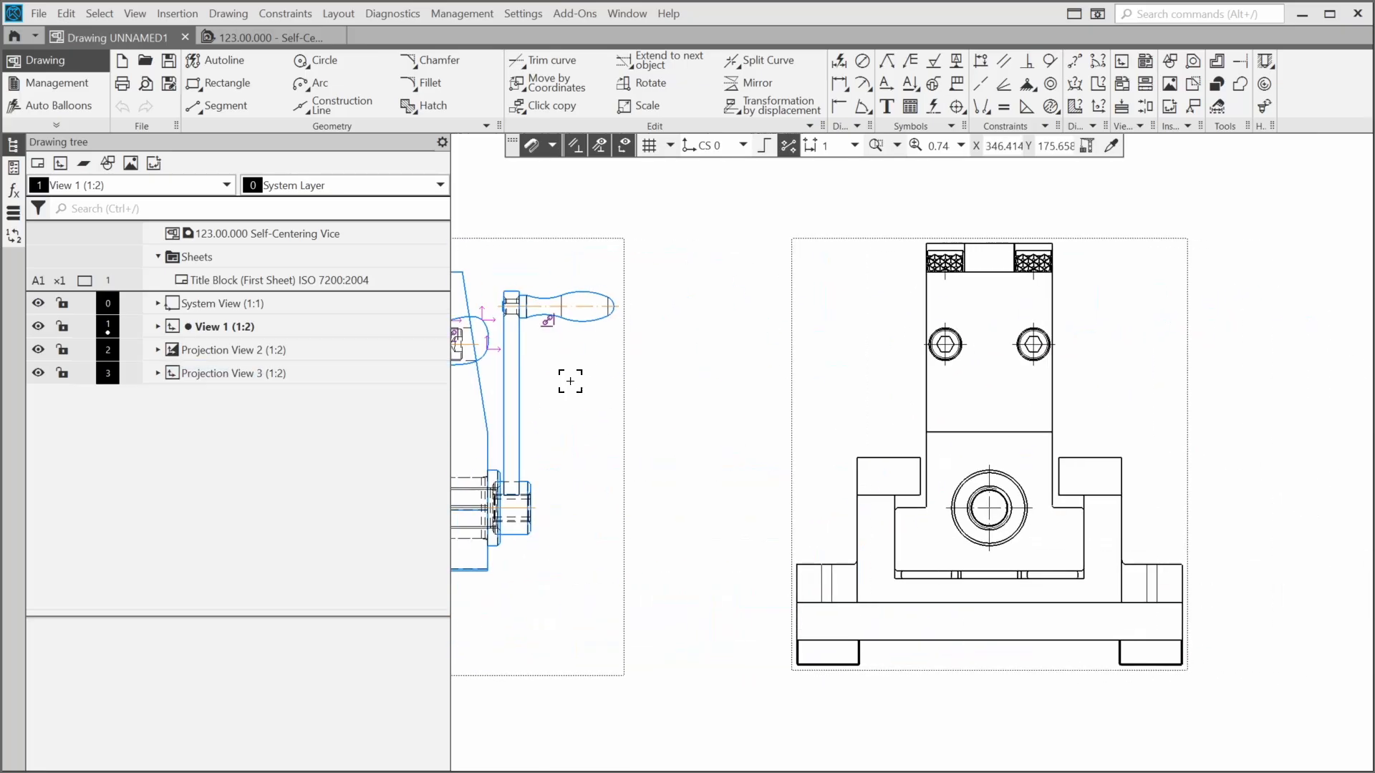
click(807, 409)
right_click(796, 389)
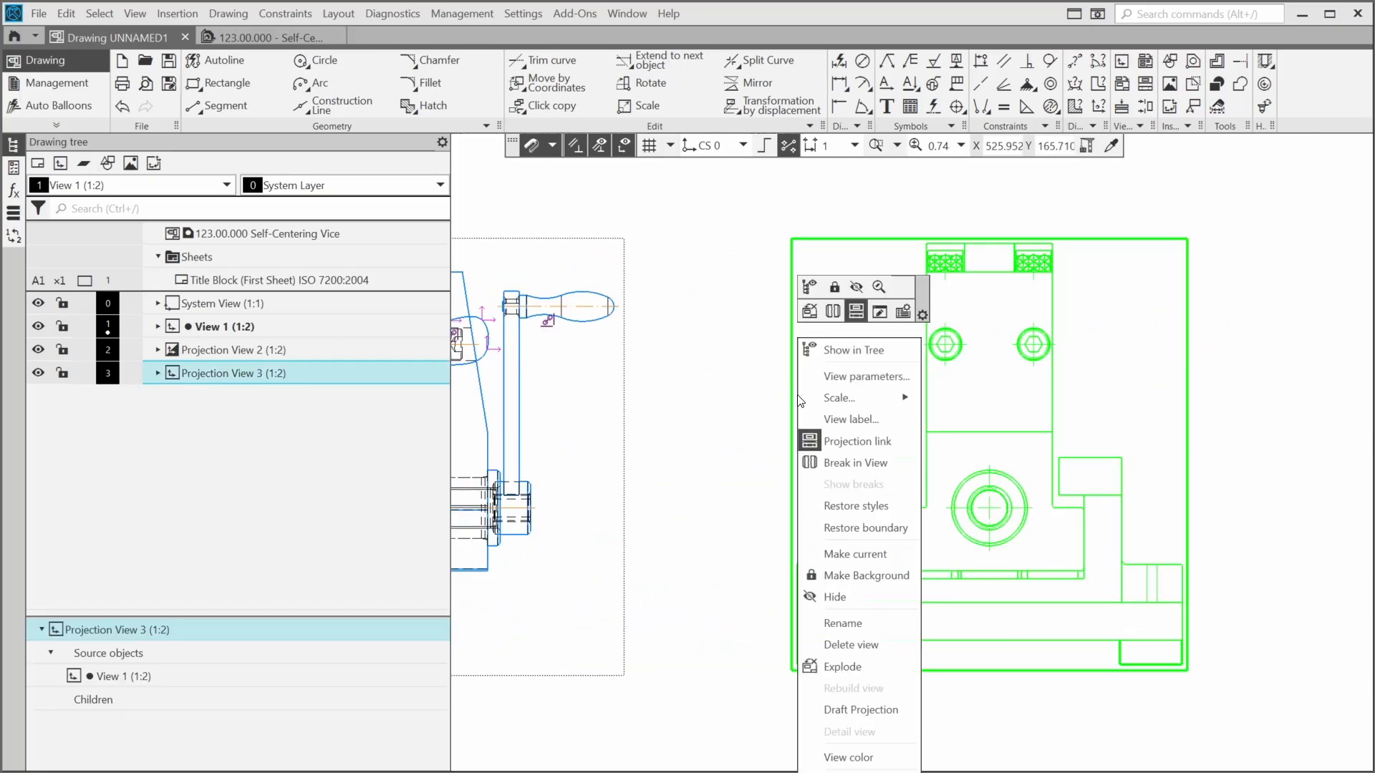
click(856, 376)
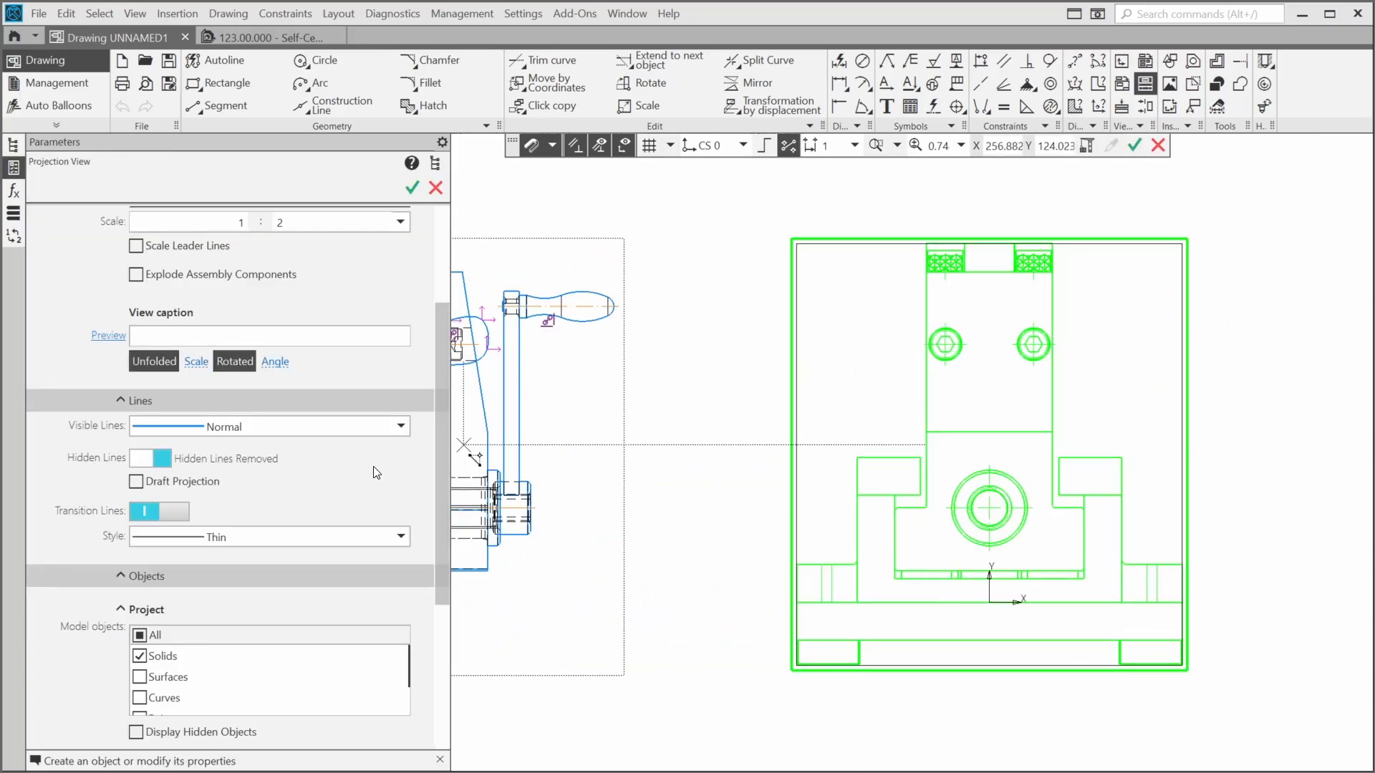
click(149, 459)
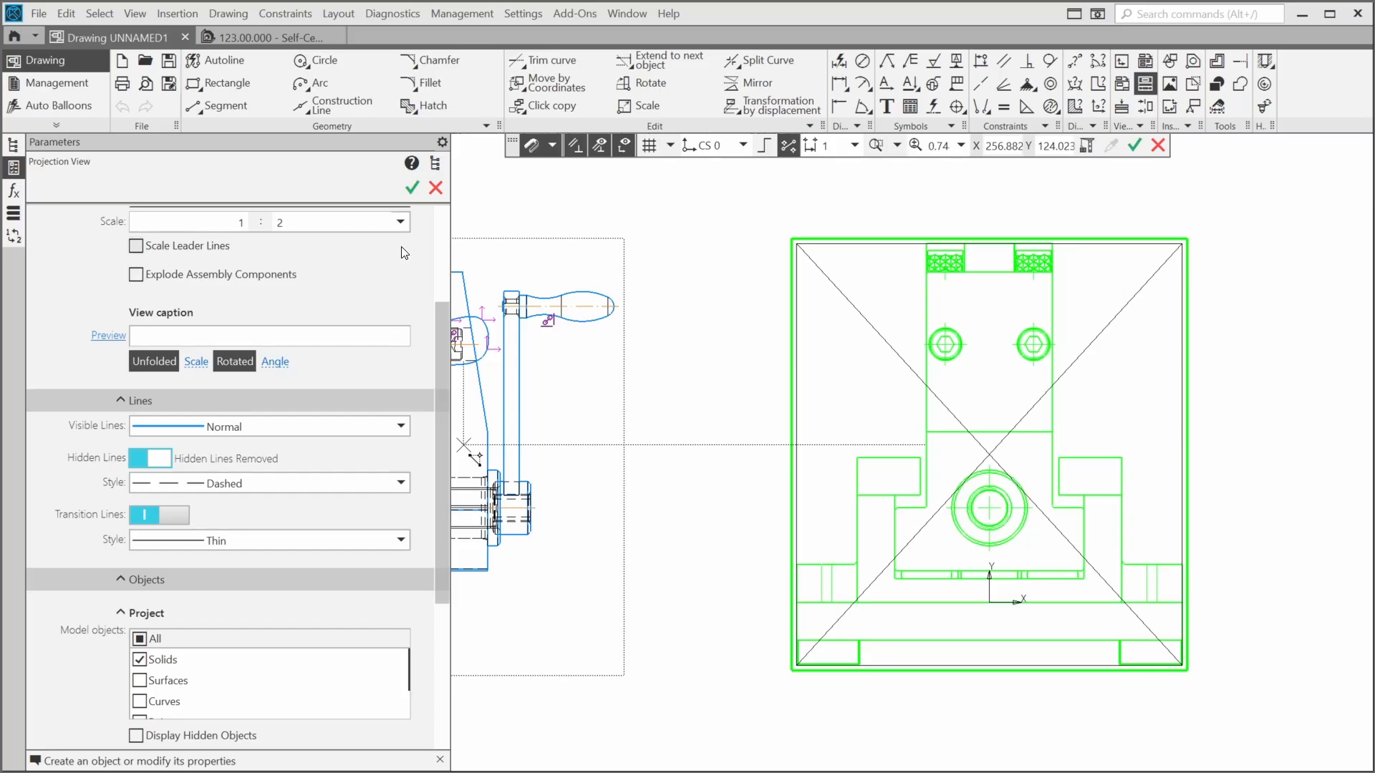
click(412, 187)
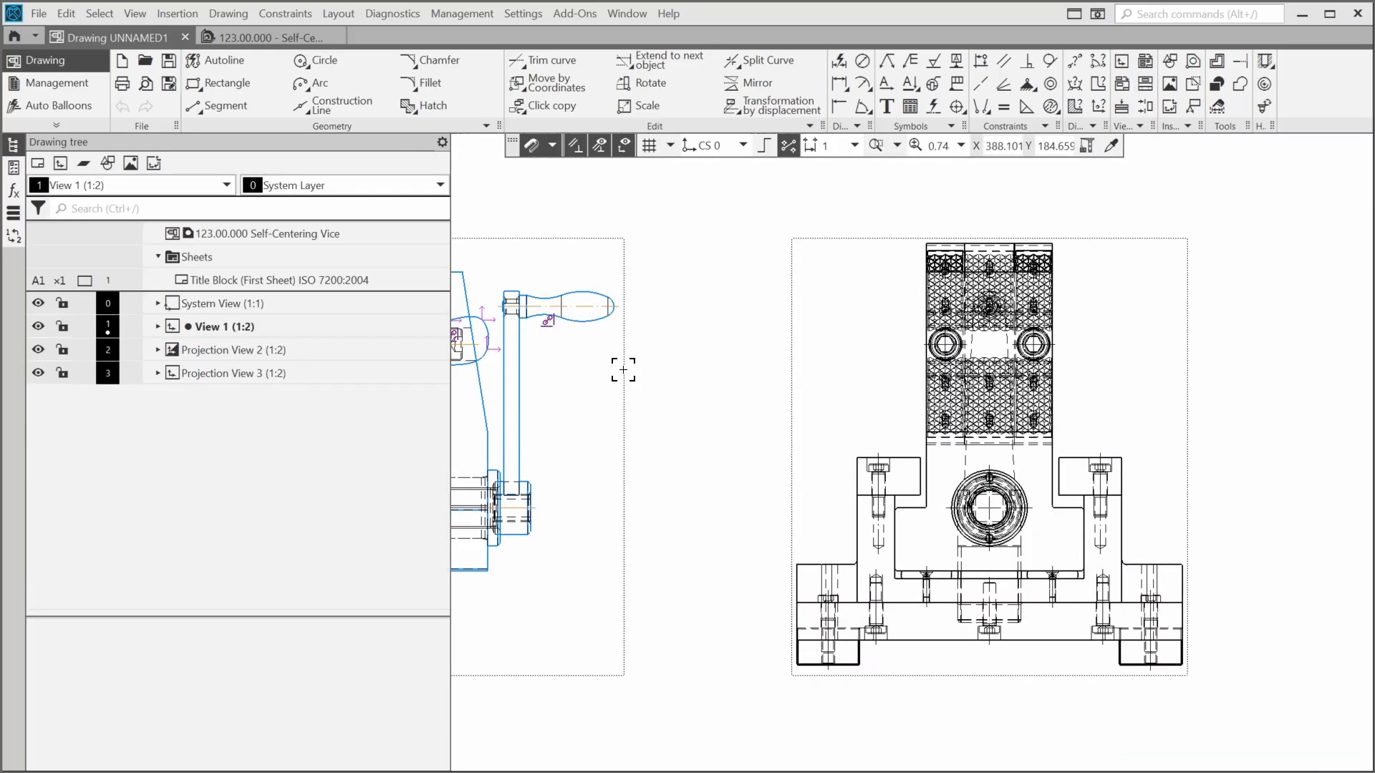
- Create a broken-out section from the spline around the leftmost base bolt, placing the cutting plane through the base bolt's axis in Projection View 3
click(1136, 127)
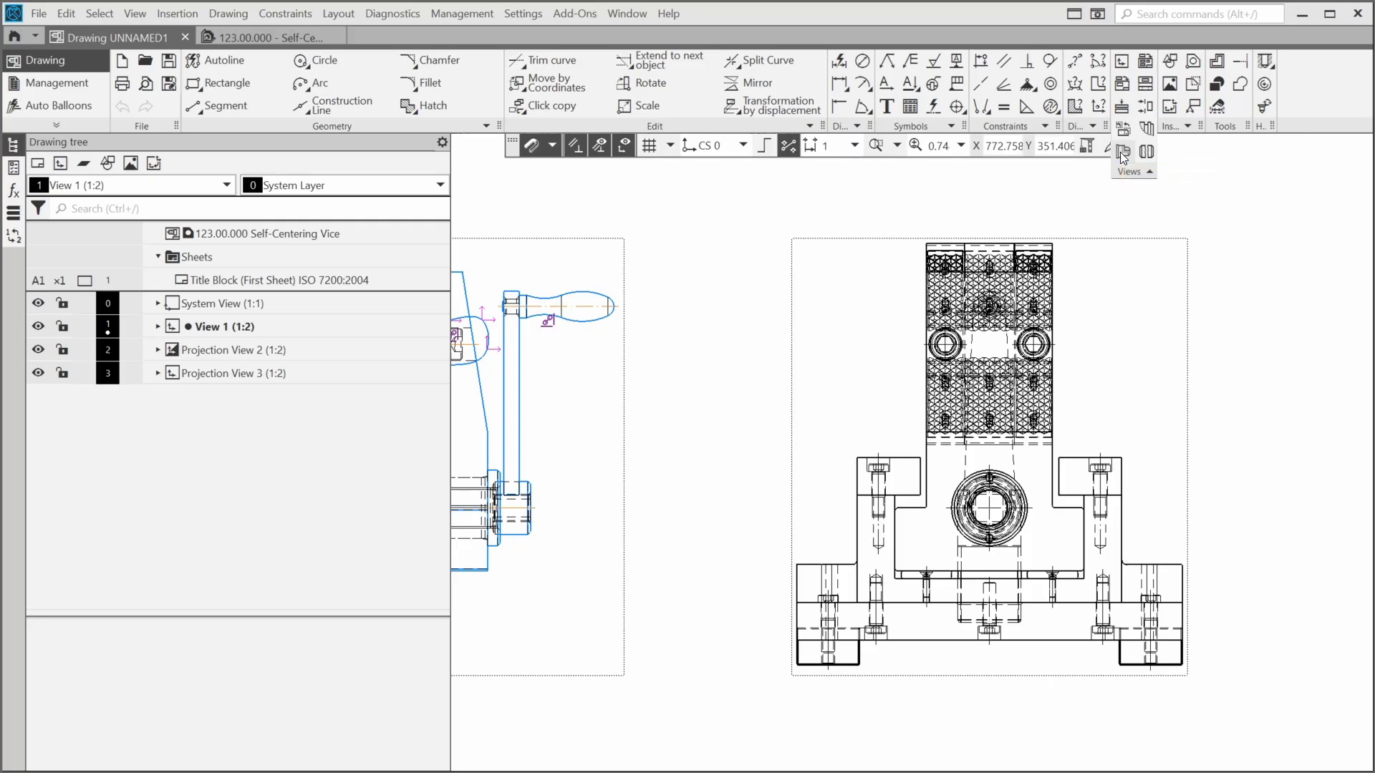
click(1122, 154)
scroll(700, 494, down, 2)
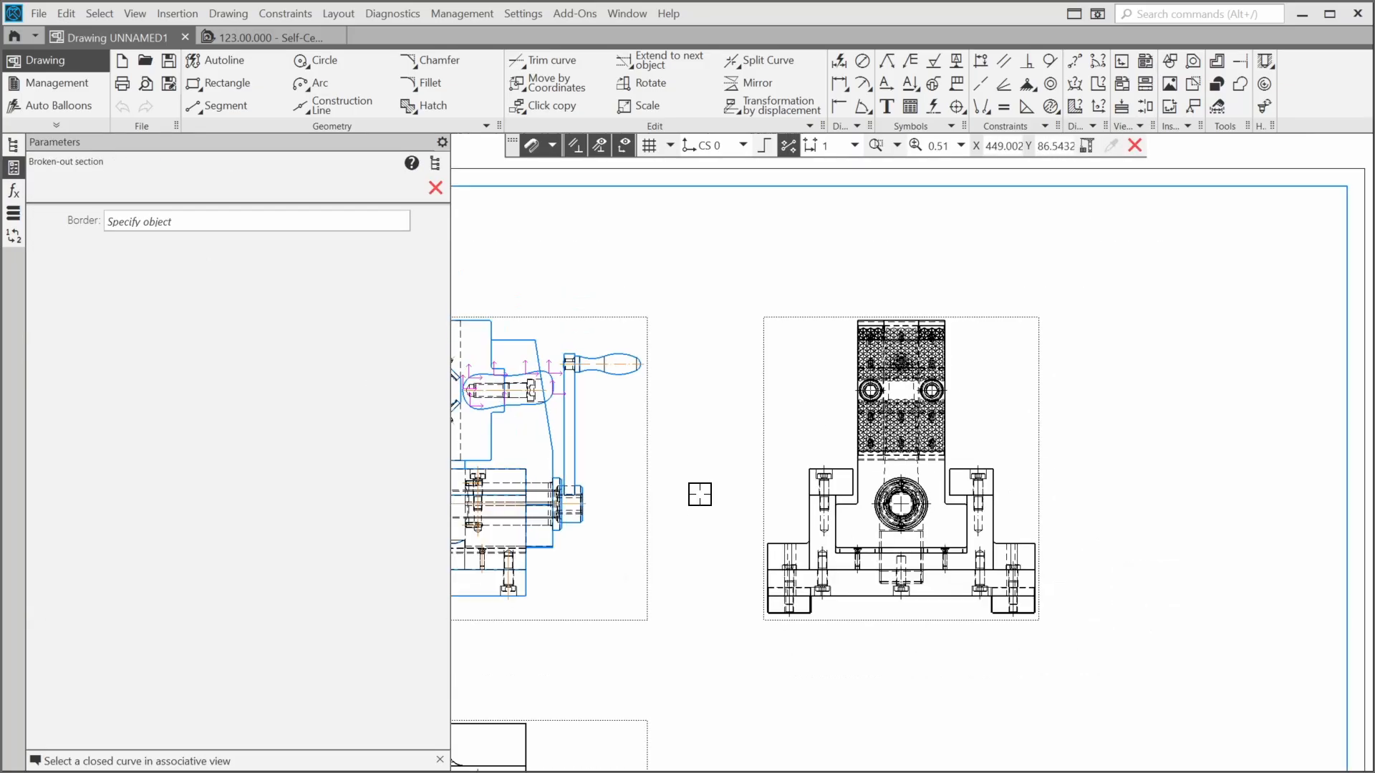
middle_drag(672, 505, 1060, 436)
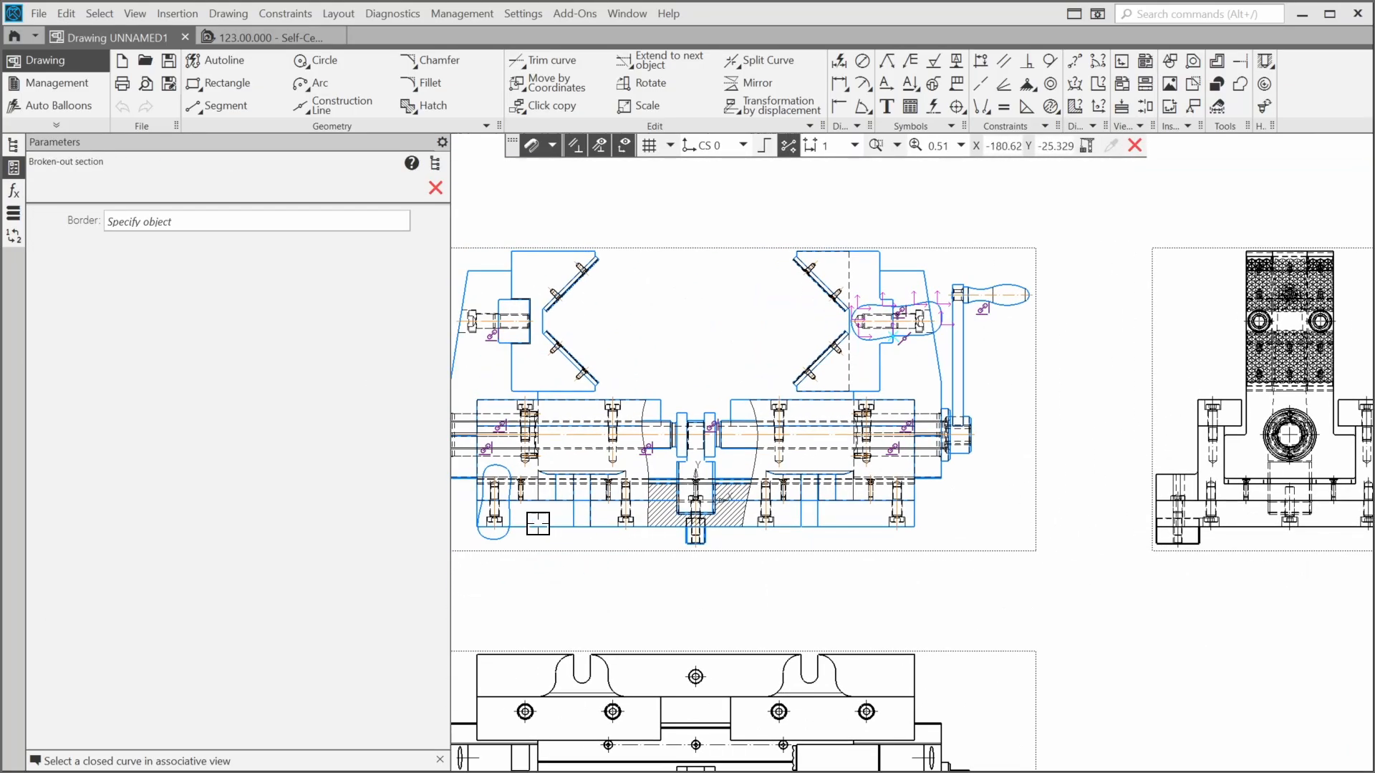
click(513, 507)
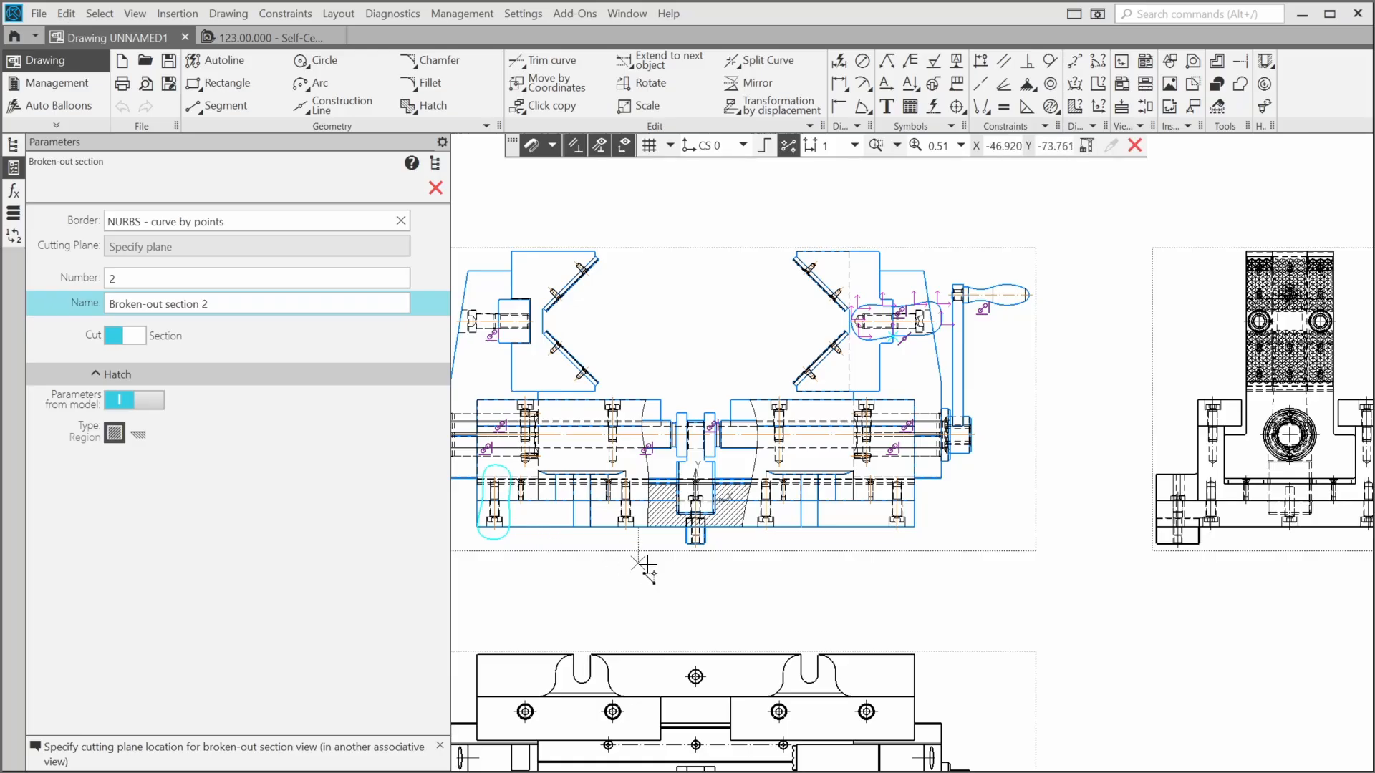
scroll(1189, 562, up, 5)
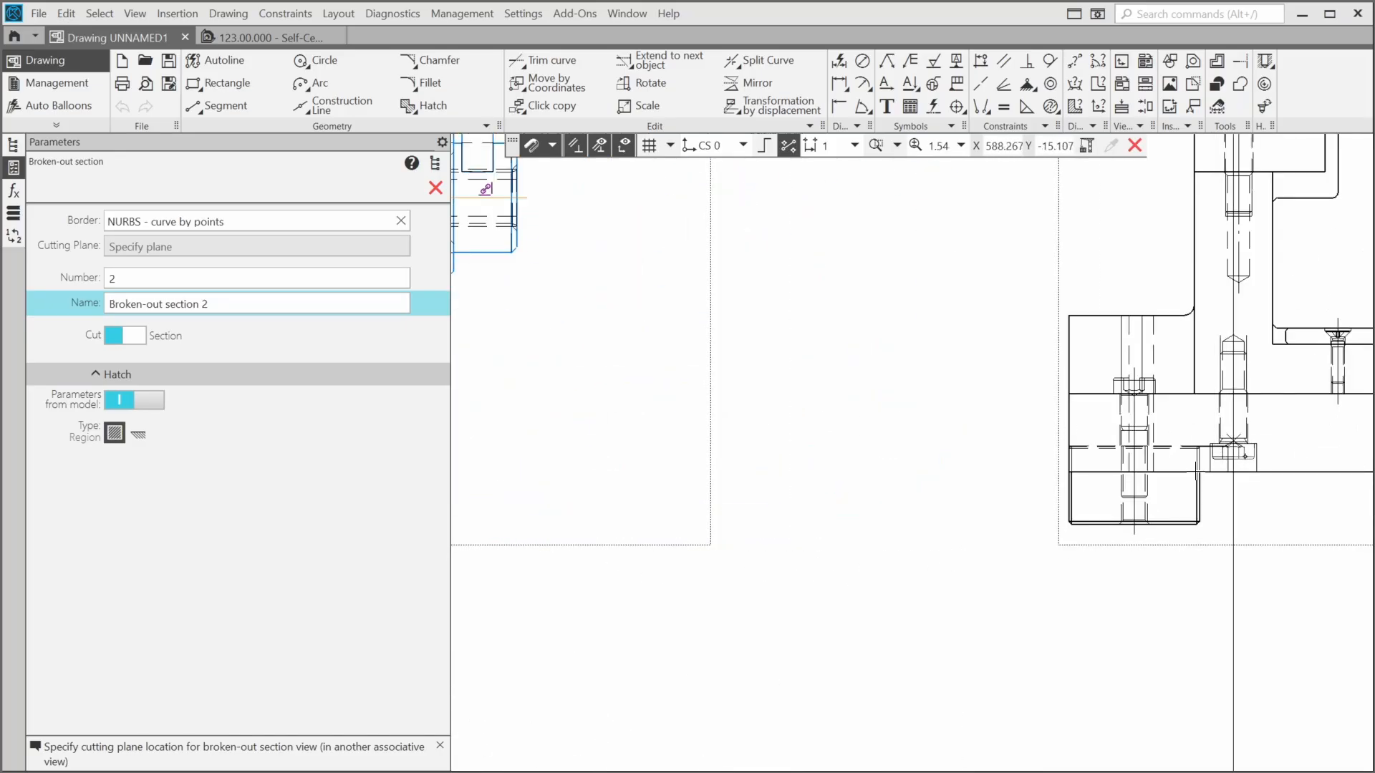
click(1233, 441)
scroll(1034, 540, down, 5)
middle_drag(724, 584, 976, 580)
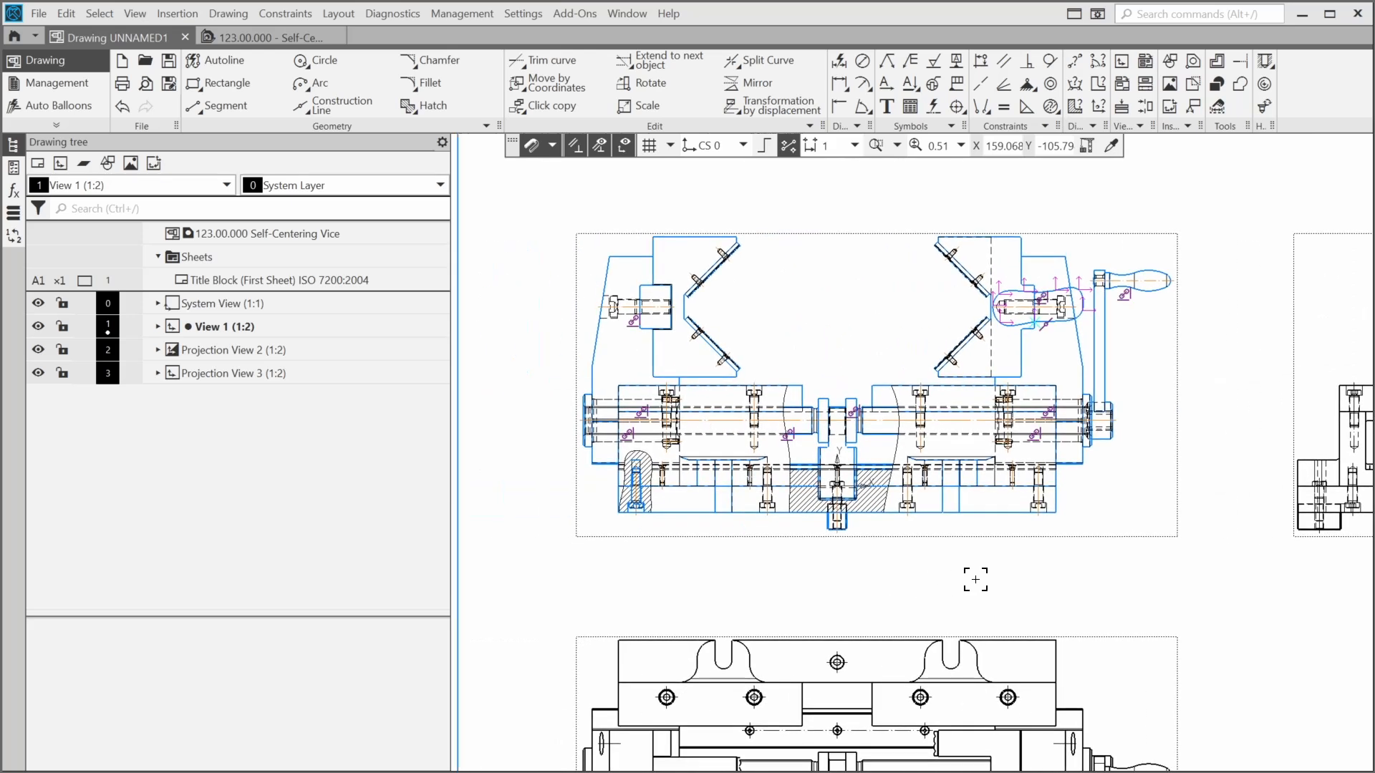
- Create a broken-out section from the spline around the right jaw bolt, placing the cutting plane through the left jaw bolt's centre in Projection View 3
scroll(633, 550, up, 3)
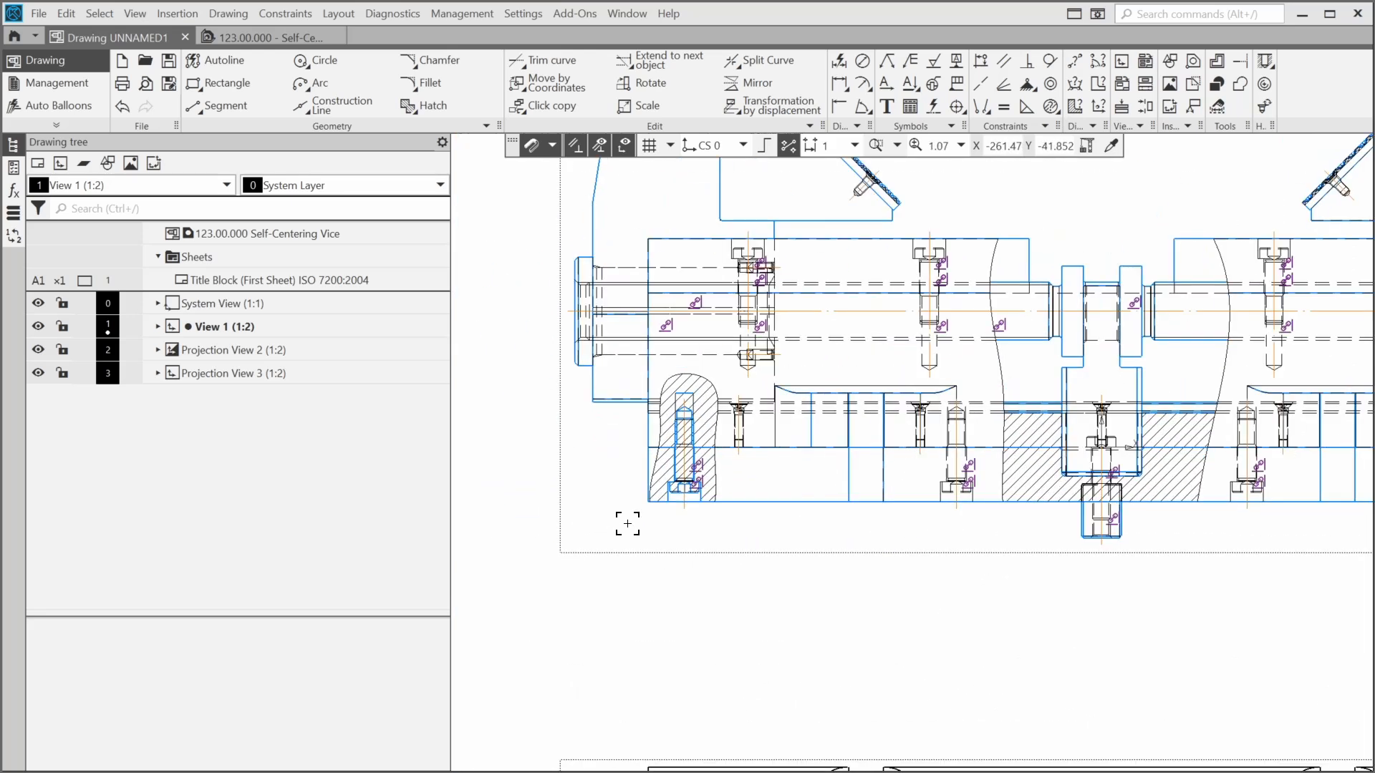
key(F4)
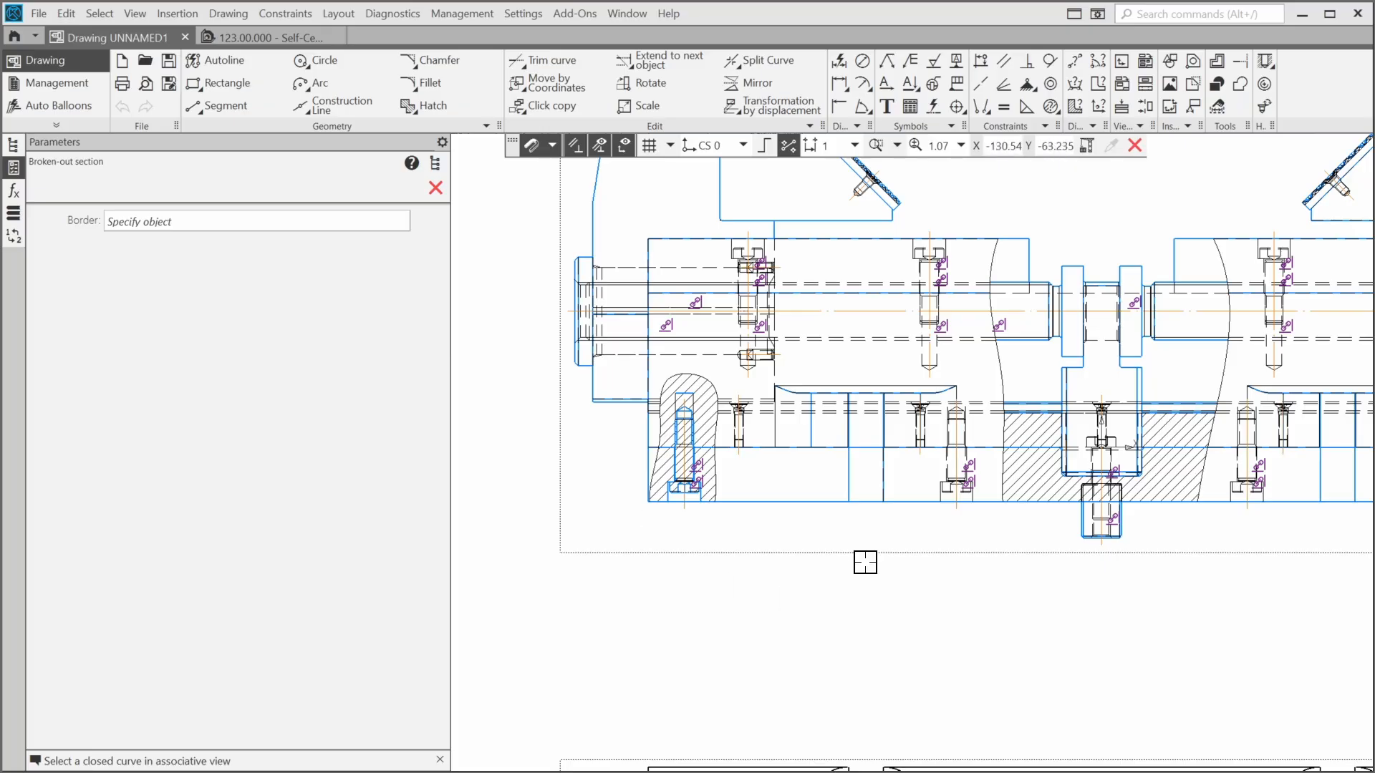
middle_drag(865, 563, 447, 741)
click(1213, 256)
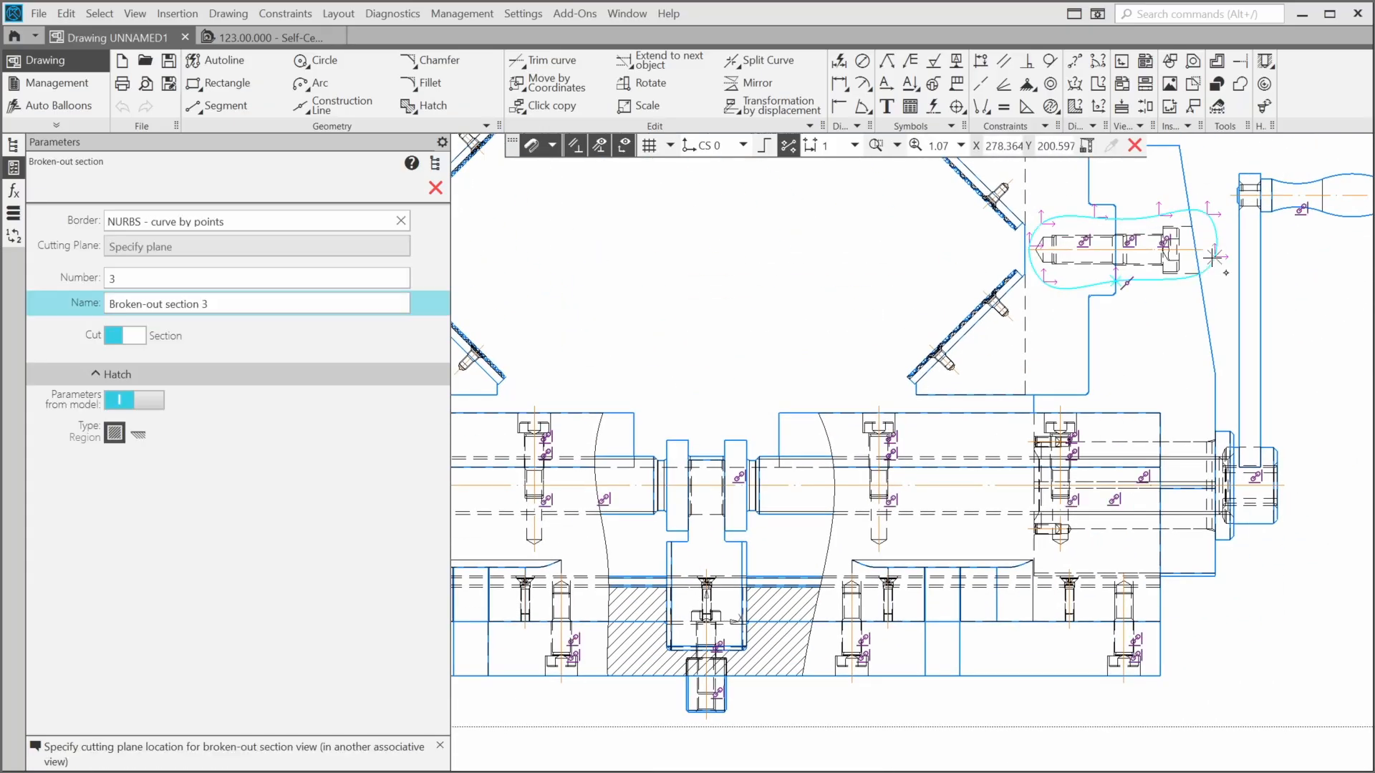
scroll(1190, 312, down, 3)
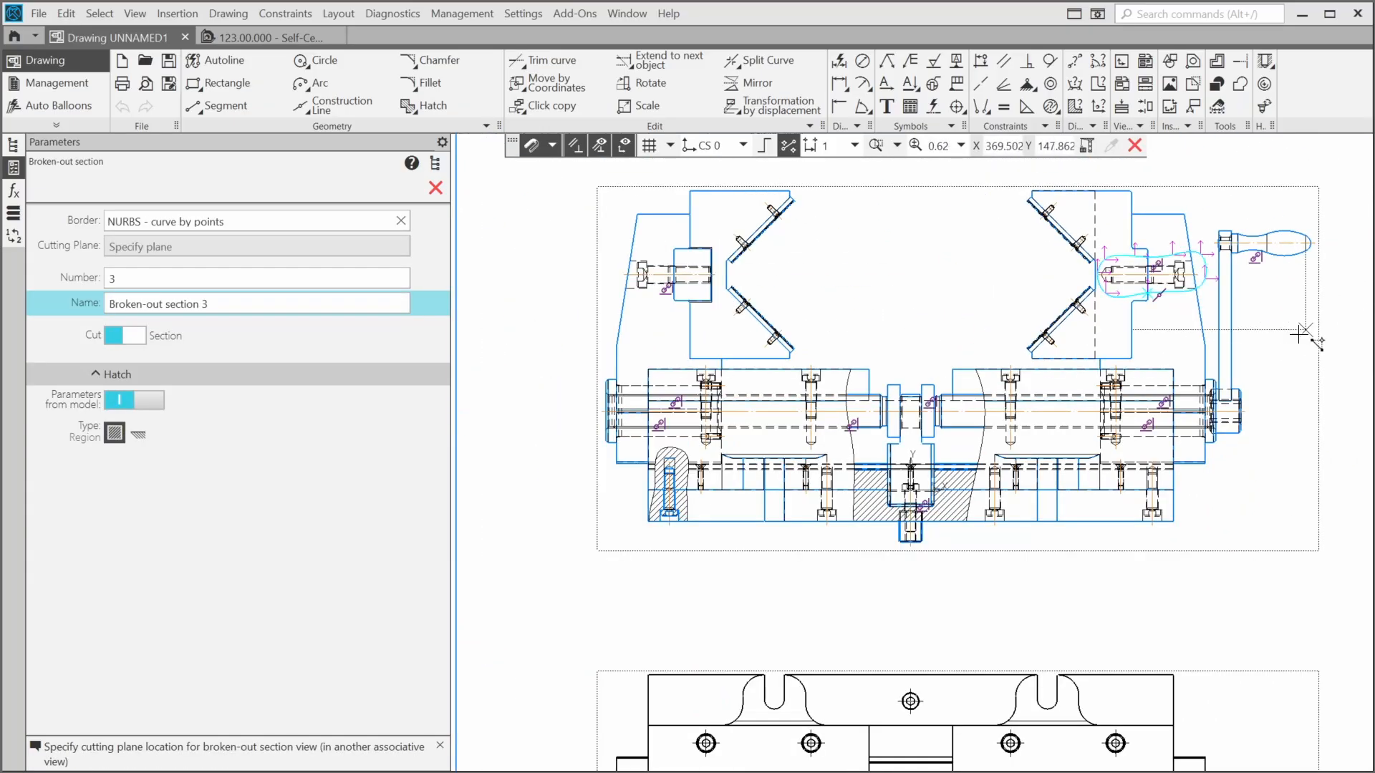
middle_drag(1282, 335, 609, 327)
scroll(896, 341, up, 4)
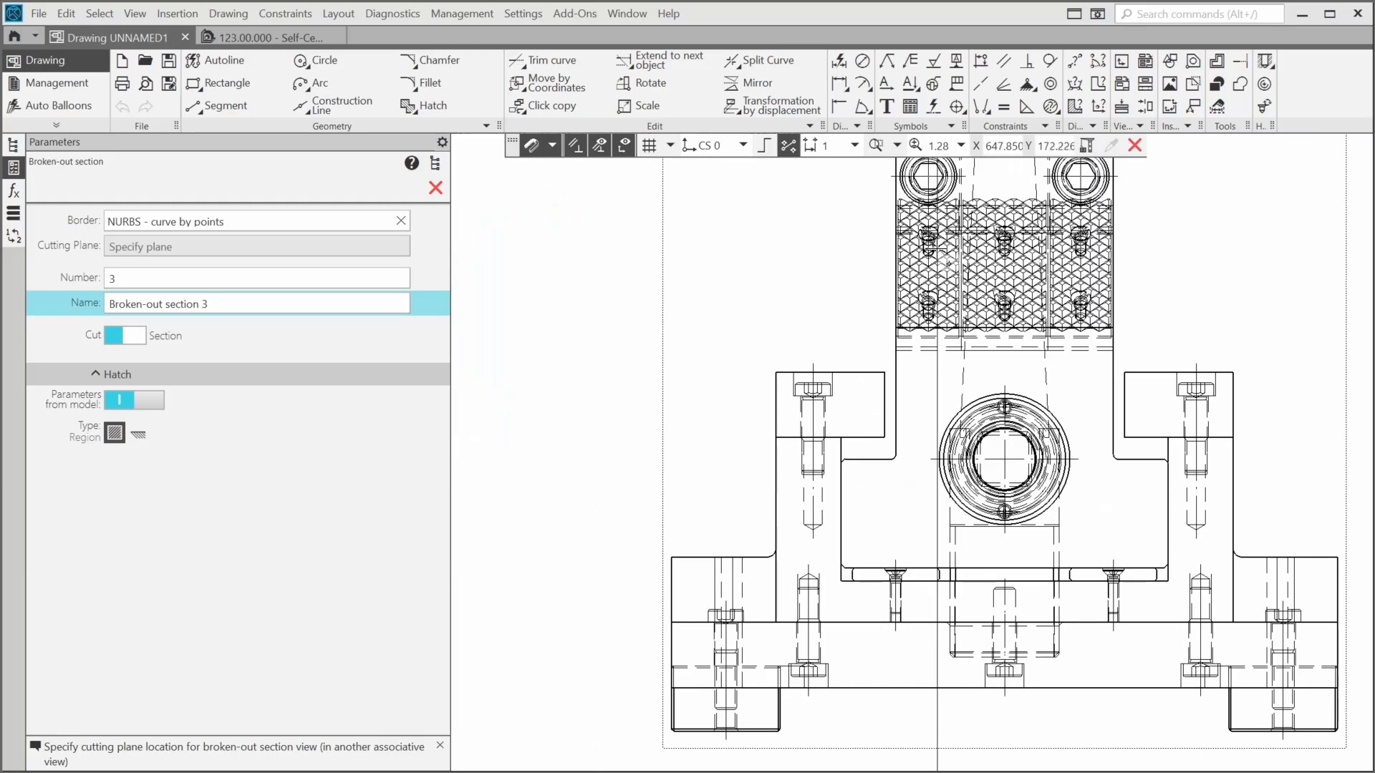
middle_drag(937, 248, 916, 494)
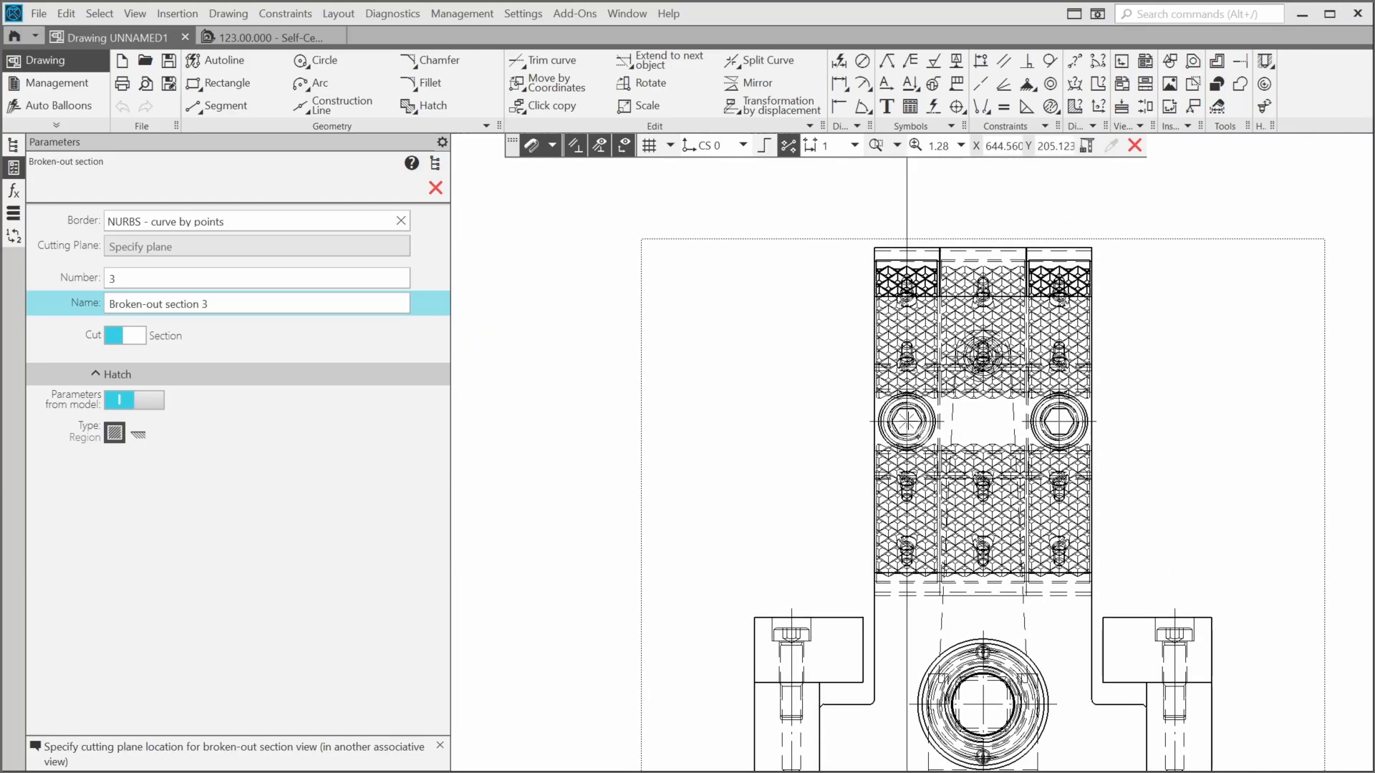
click(907, 422)
- Set Projection View 3's parameters to Hidden Lines Removed
scroll(755, 431, down, 5)
middle_drag(728, 454, 1030, 429)
click(1017, 404)
right_click(1031, 430)
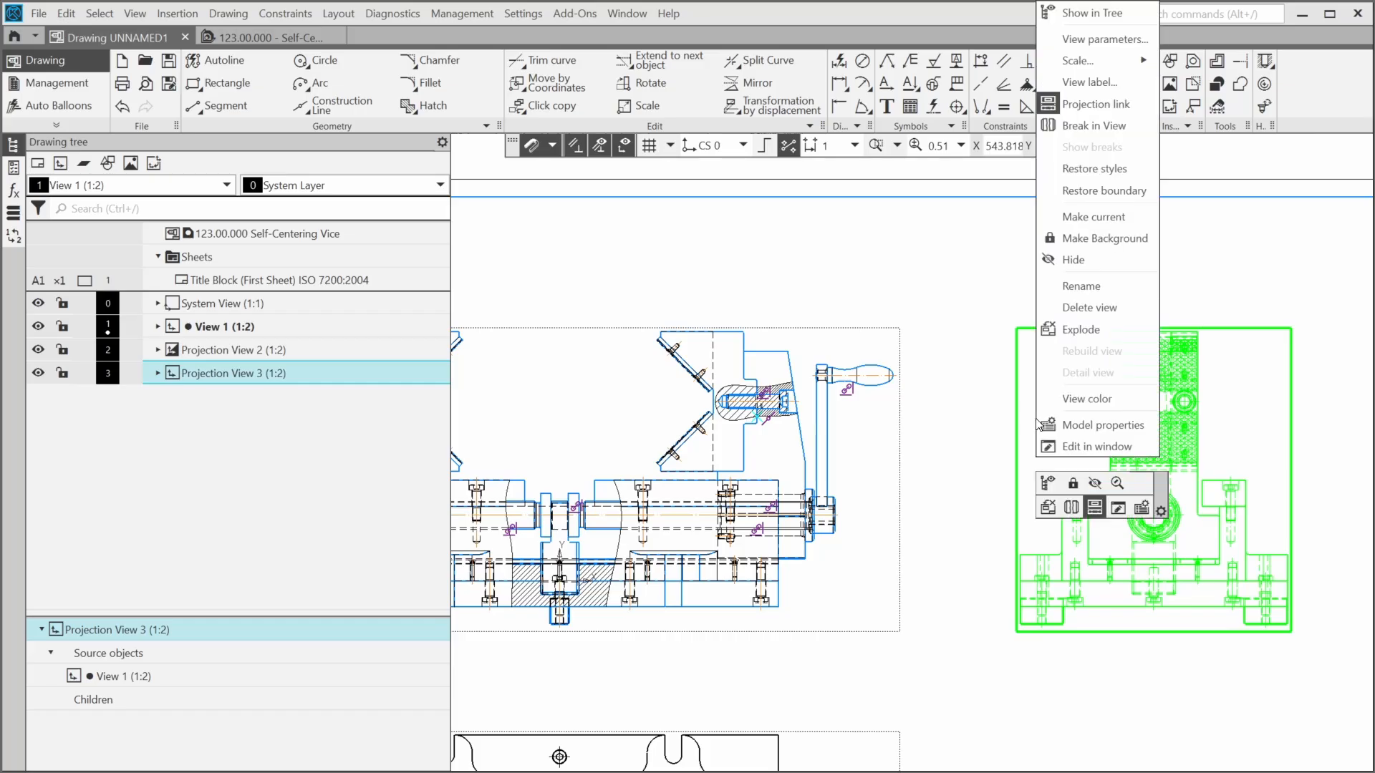
click(1115, 39)
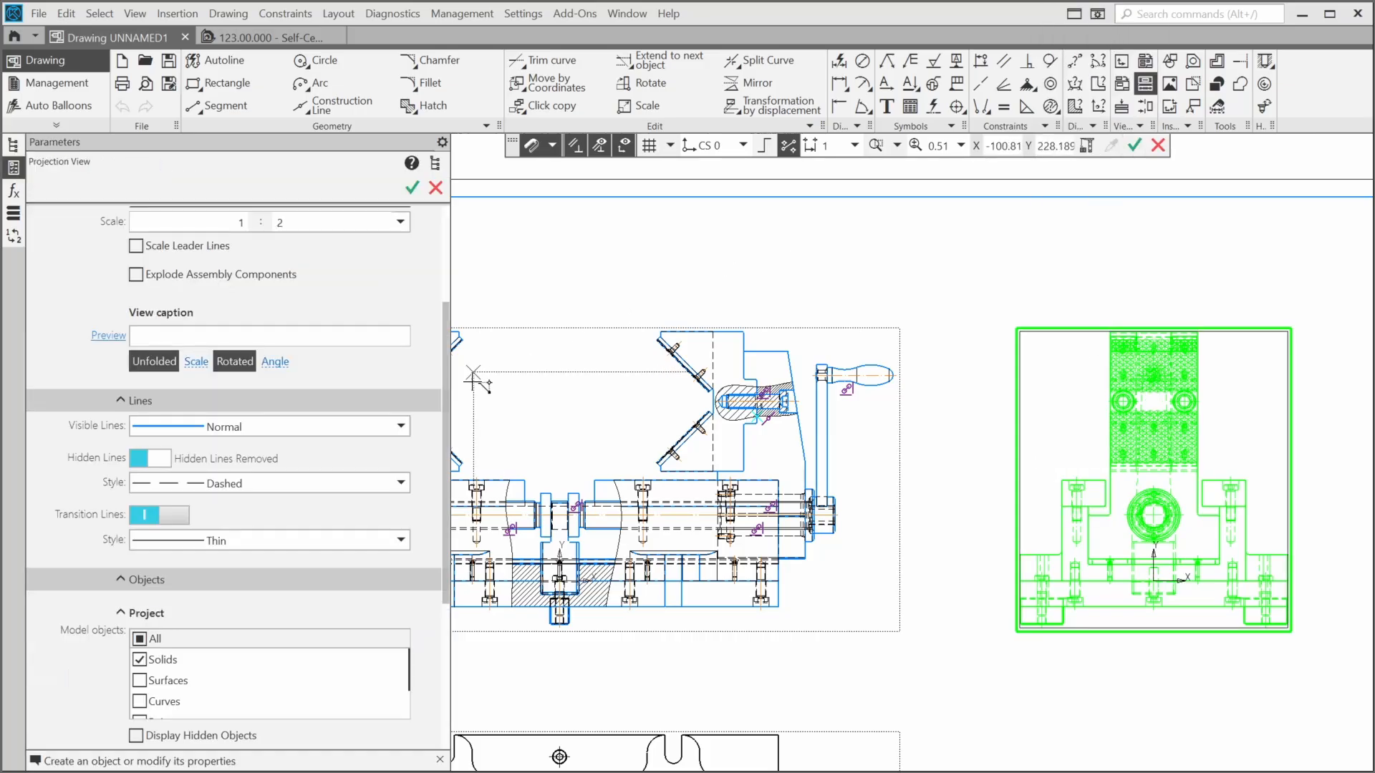
click(161, 460)
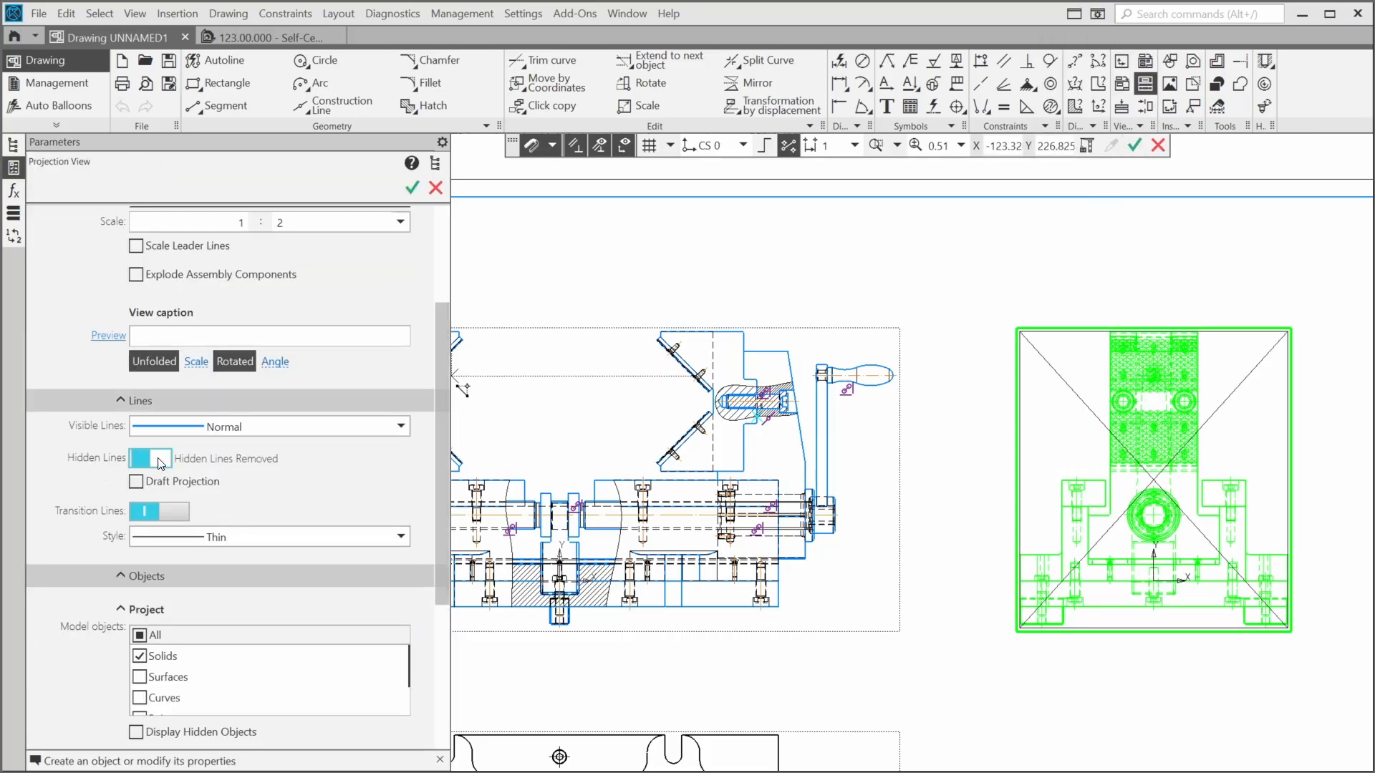
click(411, 189)
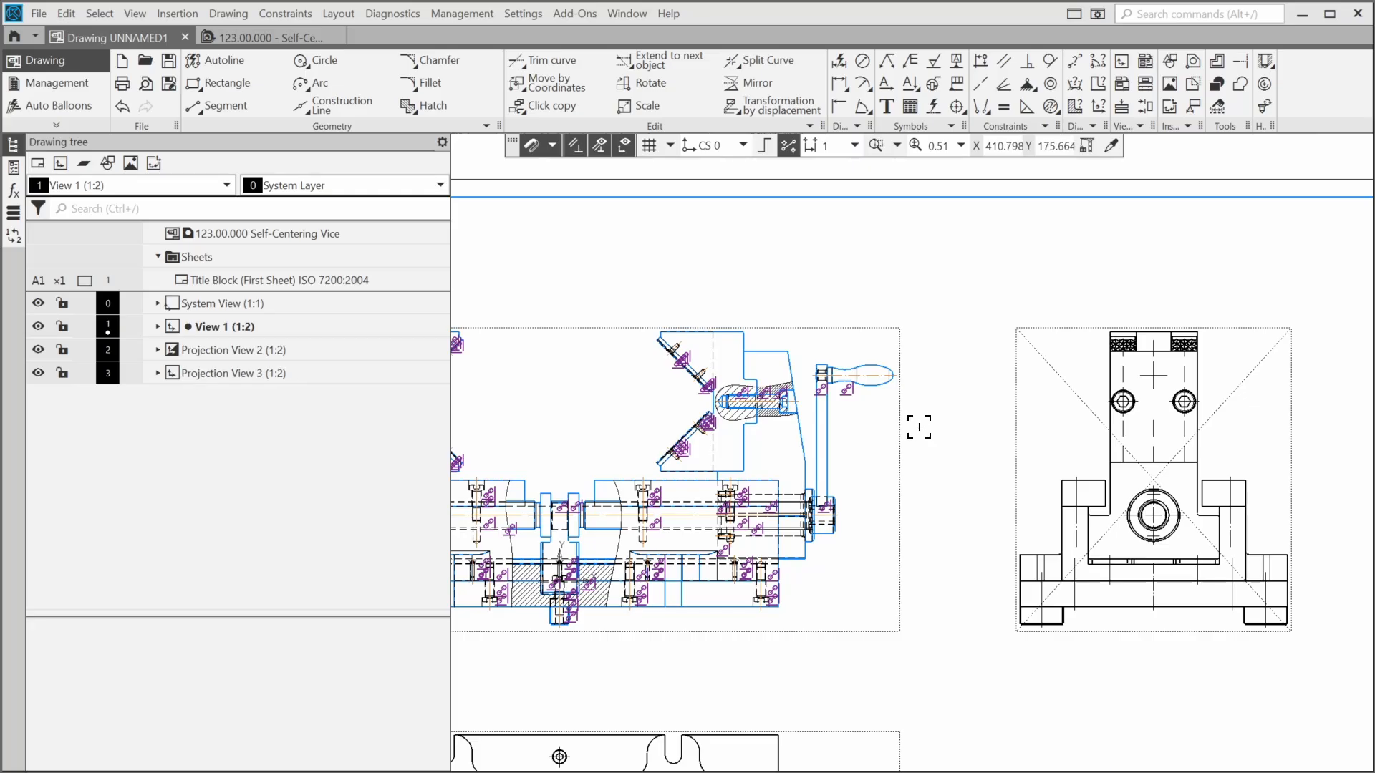
- Exclude the right jaw's horizontal bolt from cutting in the front view's broken-out section
scroll(772, 426, up, 5)
scroll(773, 427, up, 3)
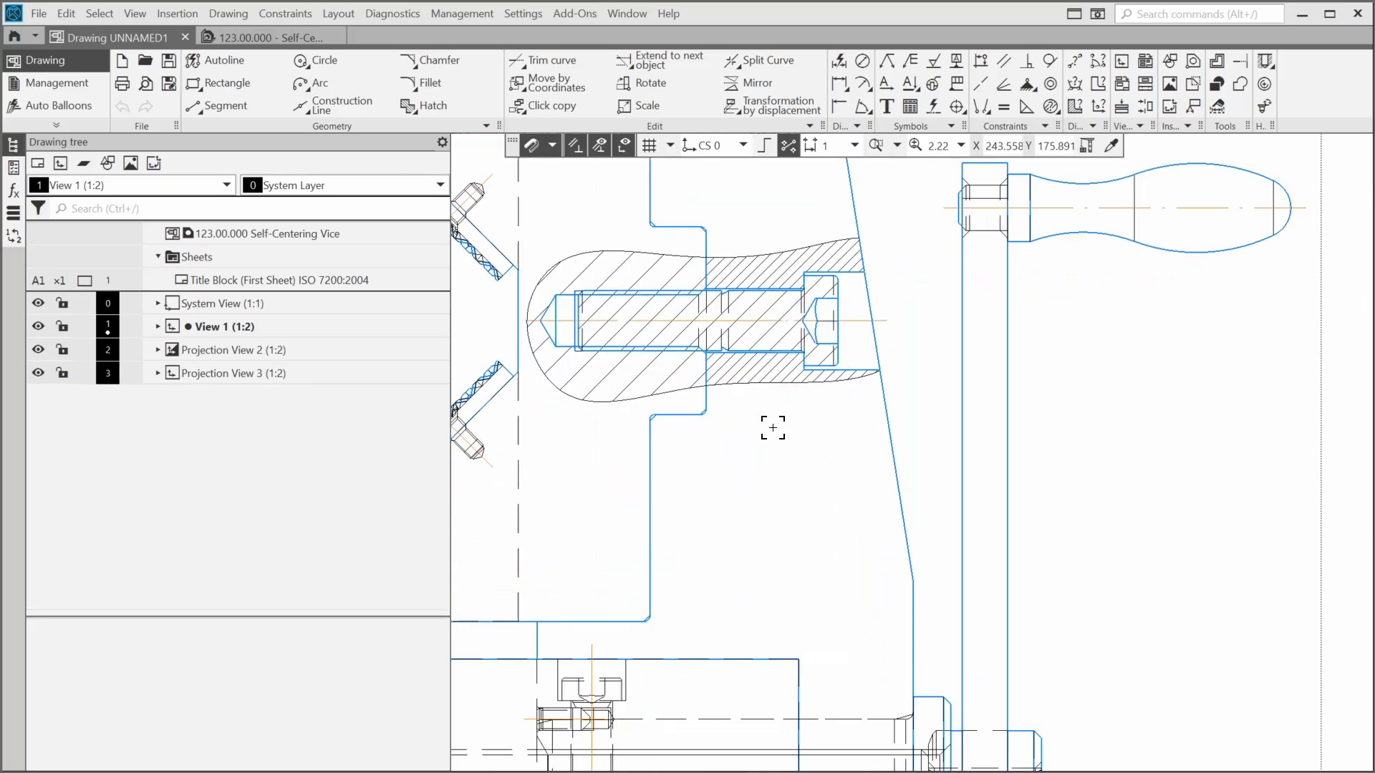
click(749, 322)
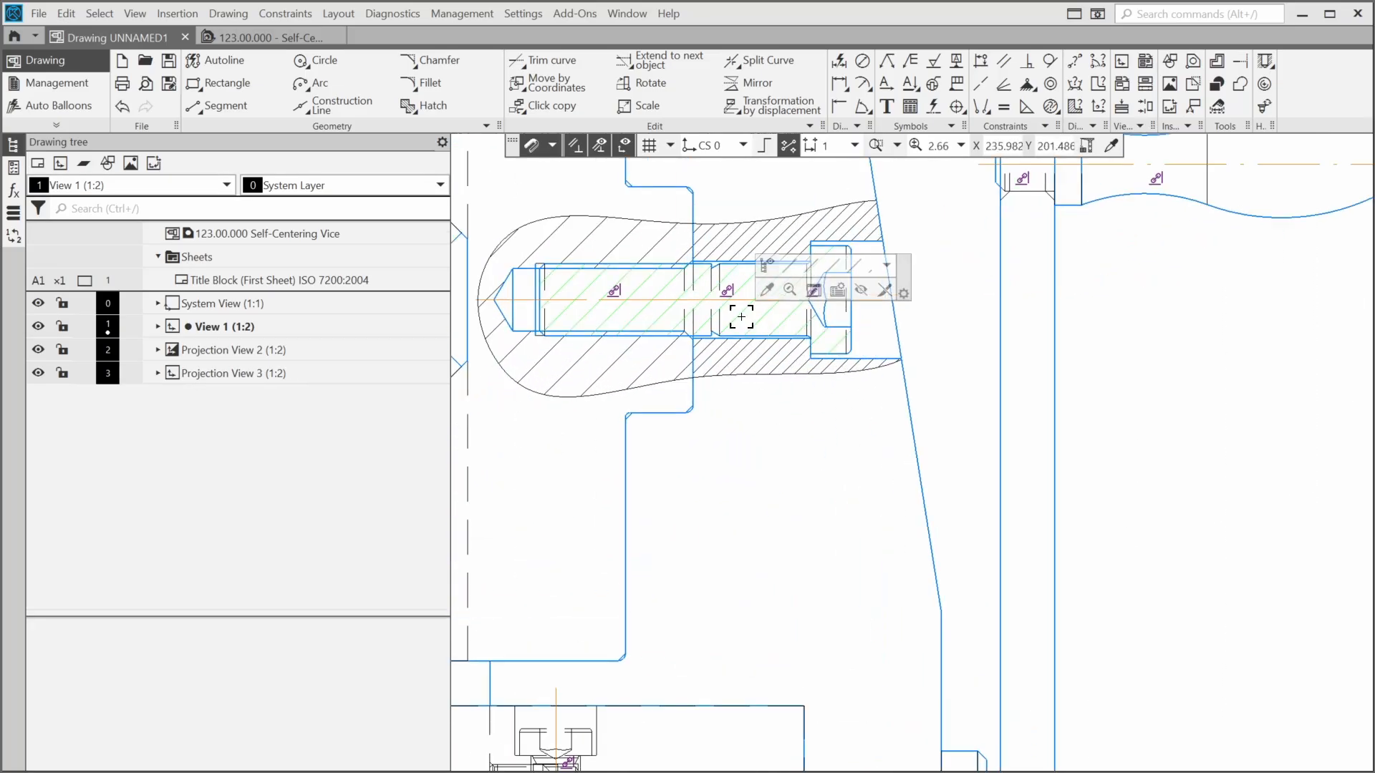
click(883, 294)
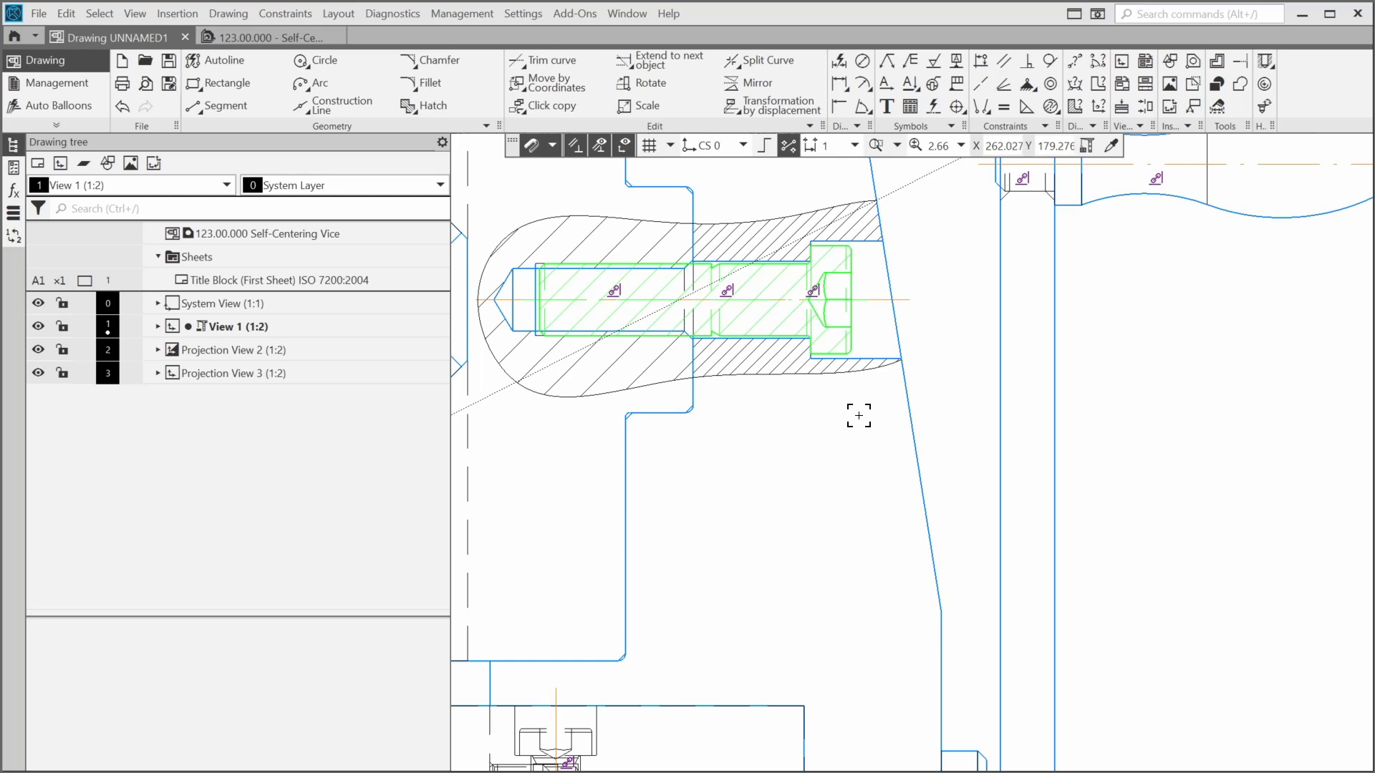
- Exclude the leftmost base bolt from cutting in the front view's broken-out section
scroll(852, 420, down, 3)
mouse_move(694, 514)
middle_down()
mouse_move(869, 466)
mouse_move(1318, 275)
middle_up()
middle_drag(743, 503, 1268, 324)
scroll(716, 498, up, 5)
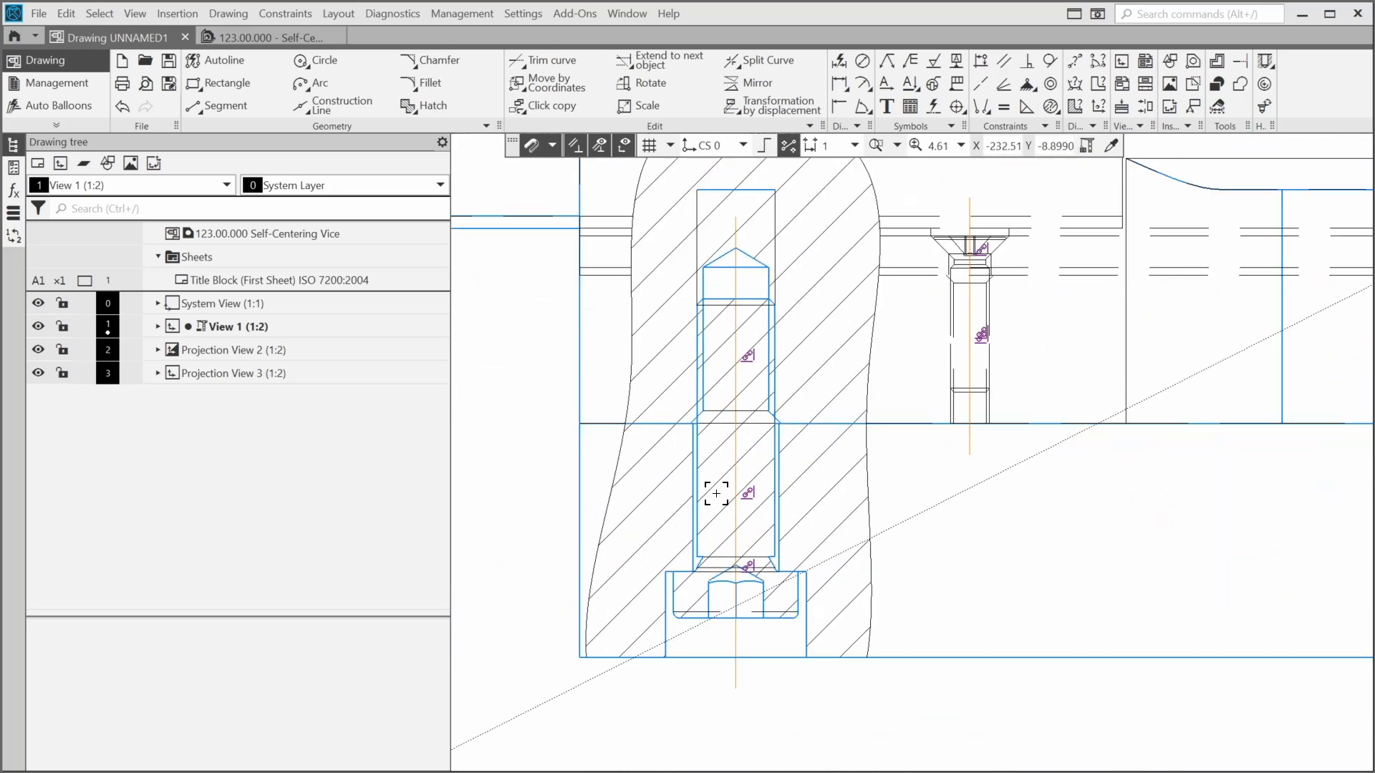
click(716, 493)
click(861, 473)
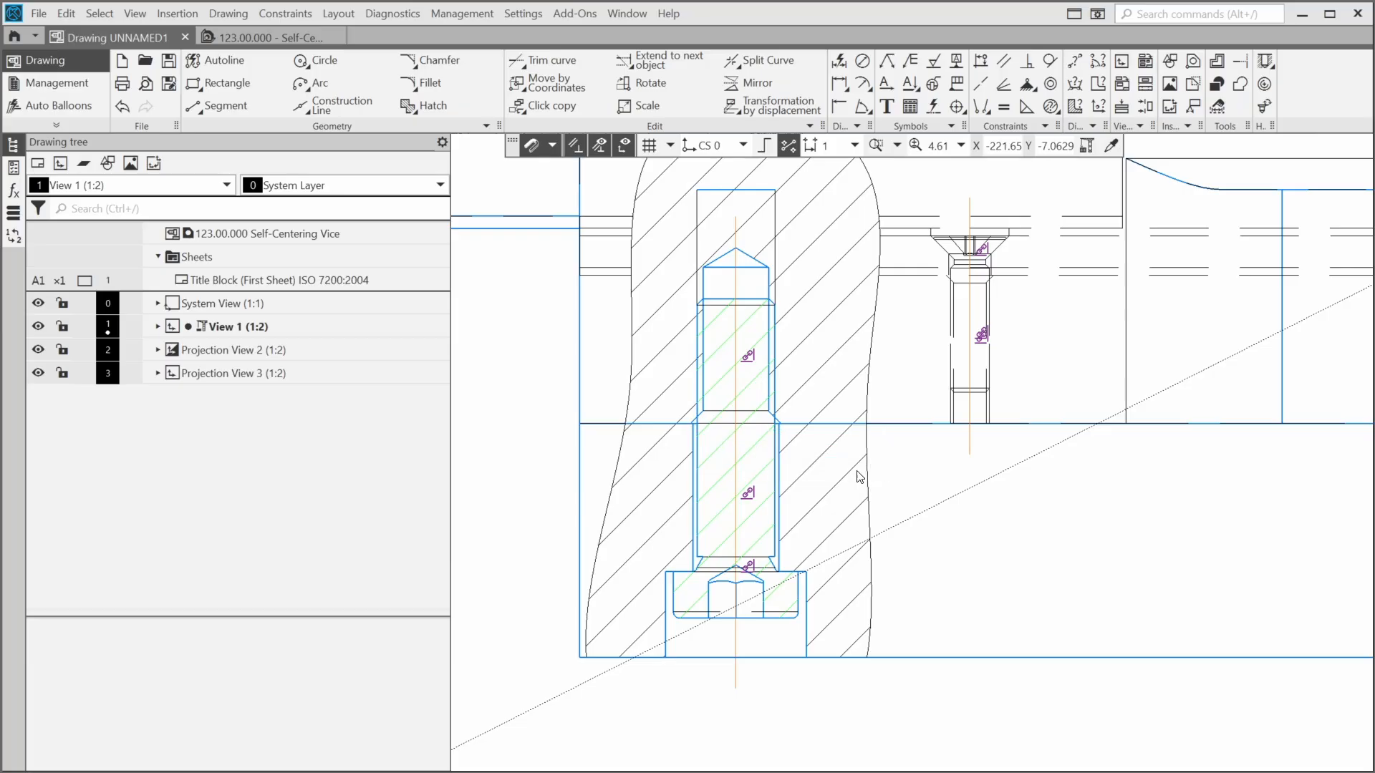
scroll(971, 531, down, 2)
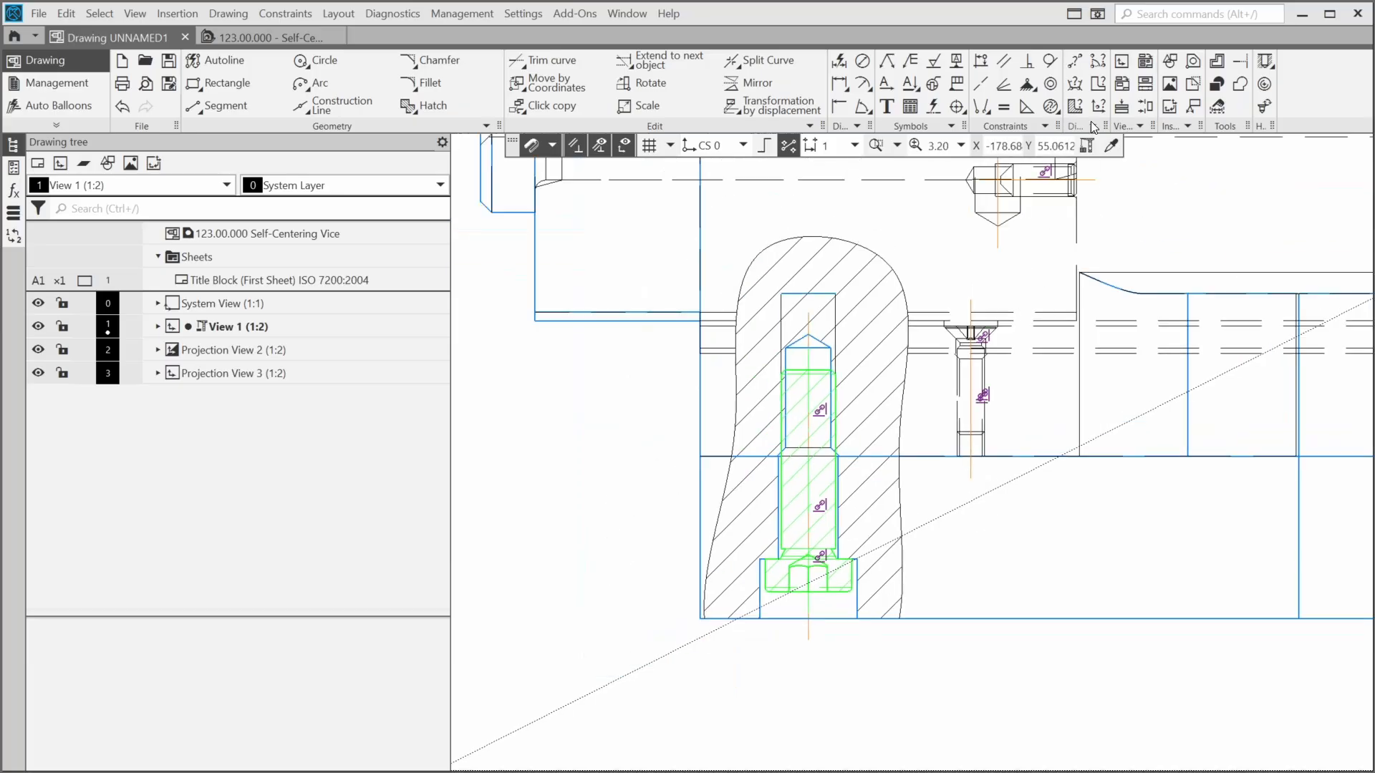
scroll(547, 398, down, 8)
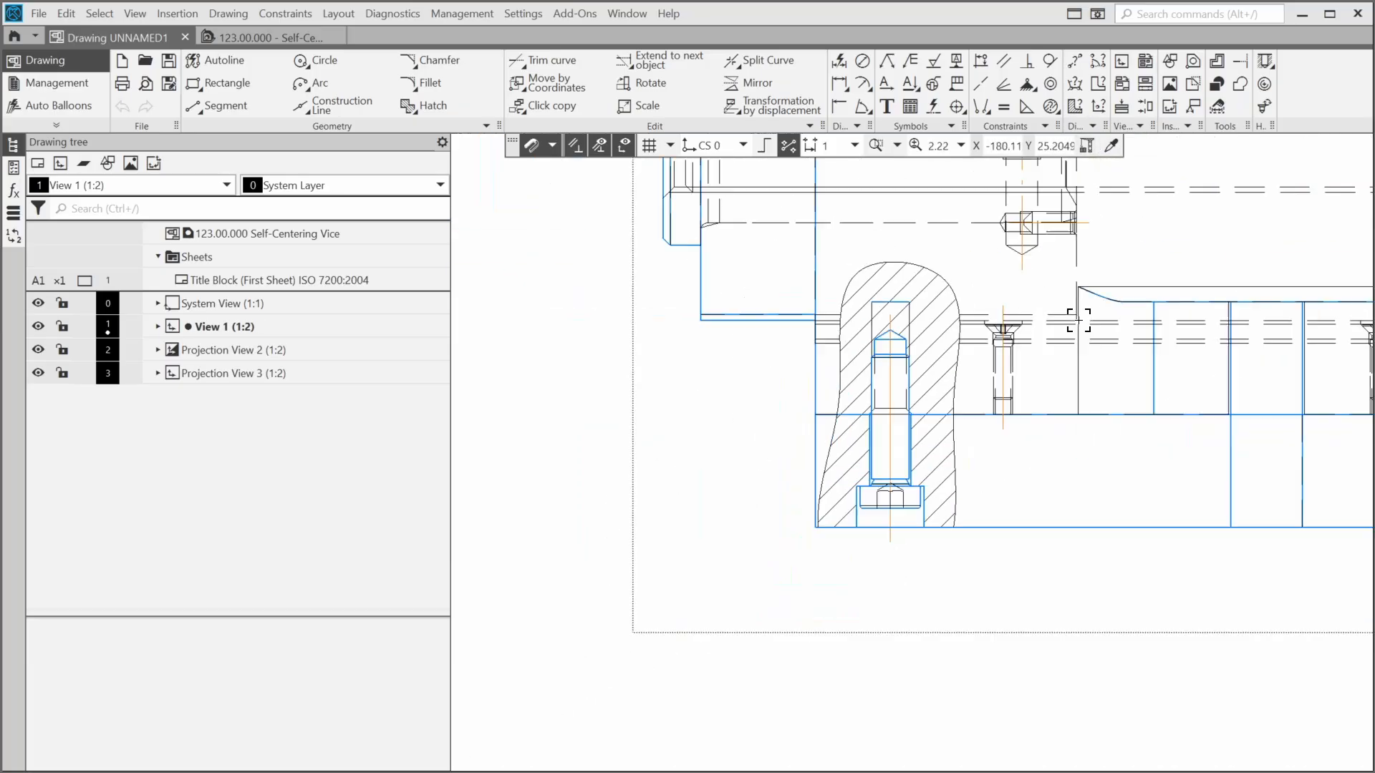
- Draw a closed Normal-style spline by vertices around the uppermost plate screw of the left jaw in the front view
scroll(885, 422, up, 2)
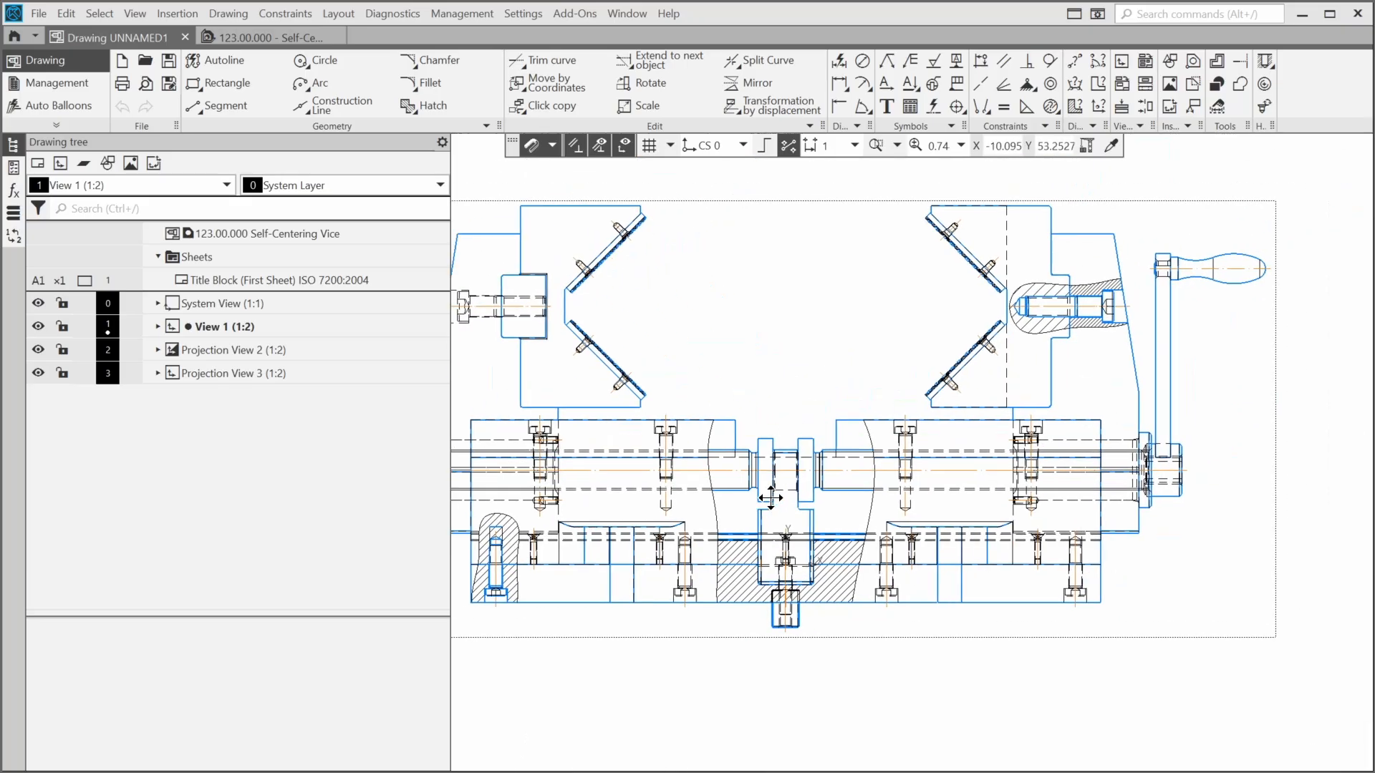
scroll(594, 244, up, 2)
scroll(683, 271, up, 1)
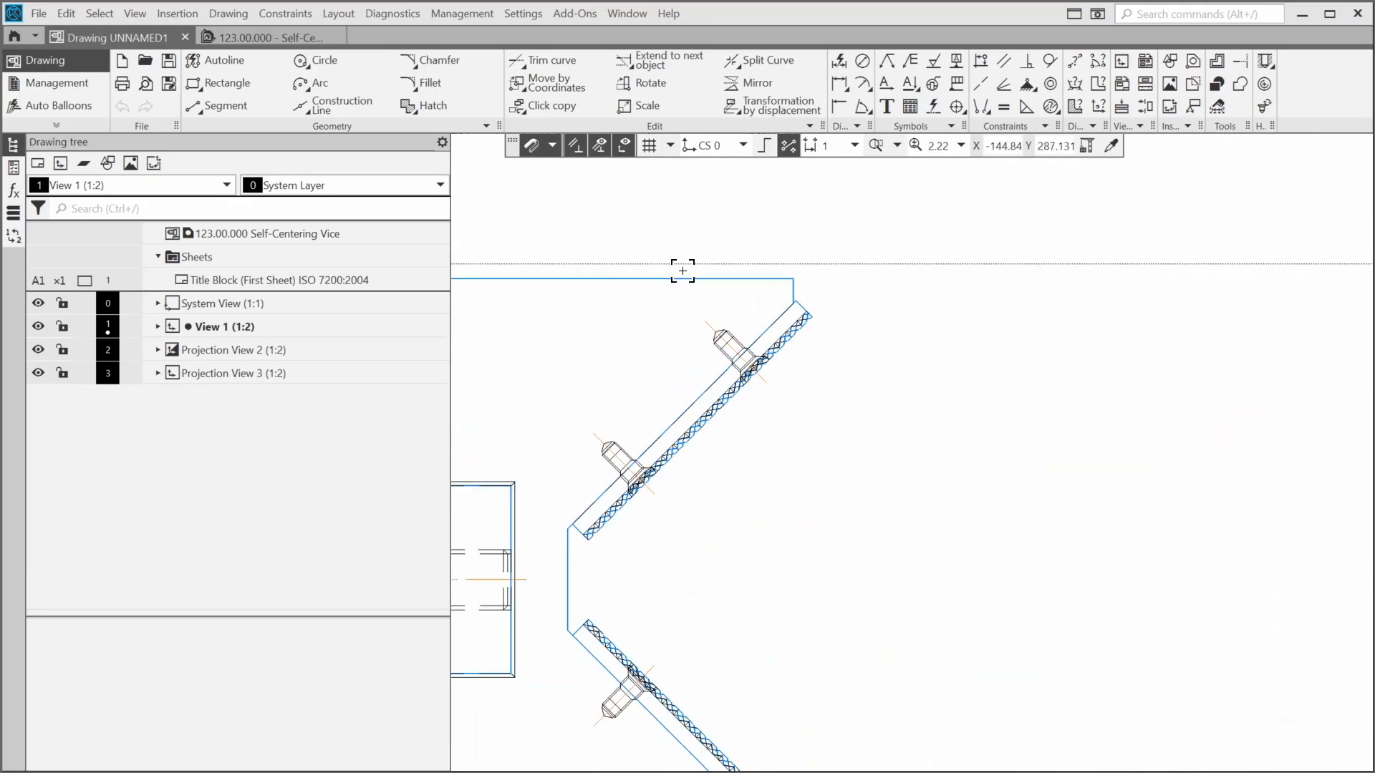
mouse_move(452, 120)
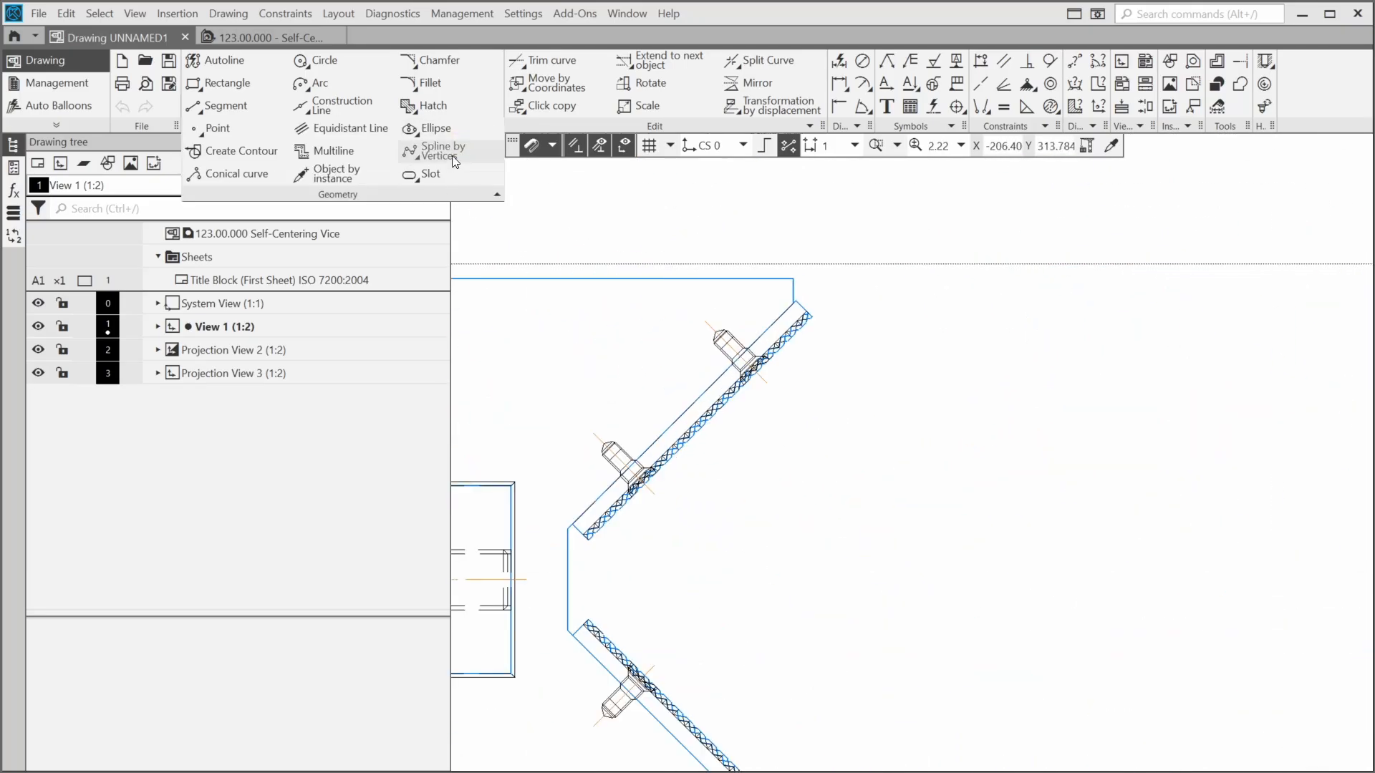
click(452, 156)
click(806, 387)
click(761, 312)
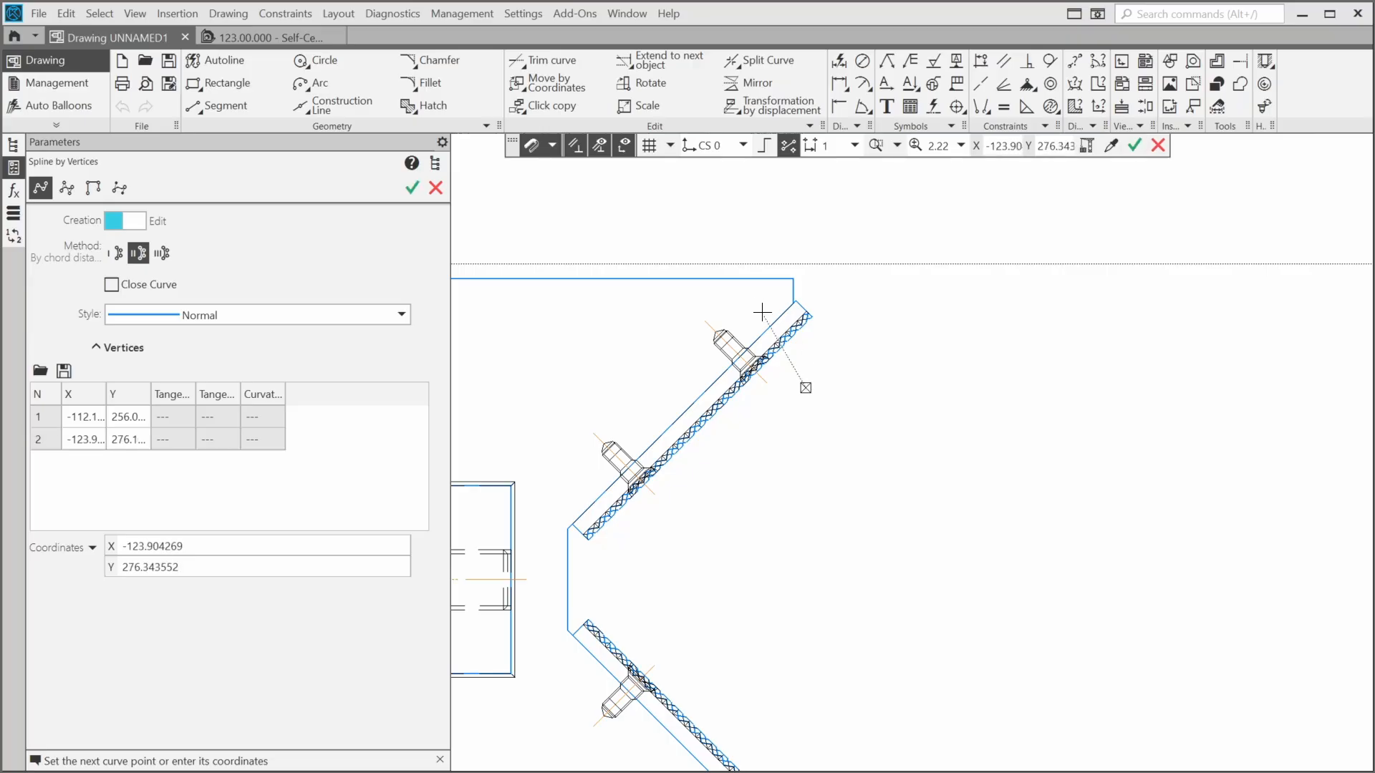
click(704, 303)
click(658, 344)
click(688, 381)
click(750, 430)
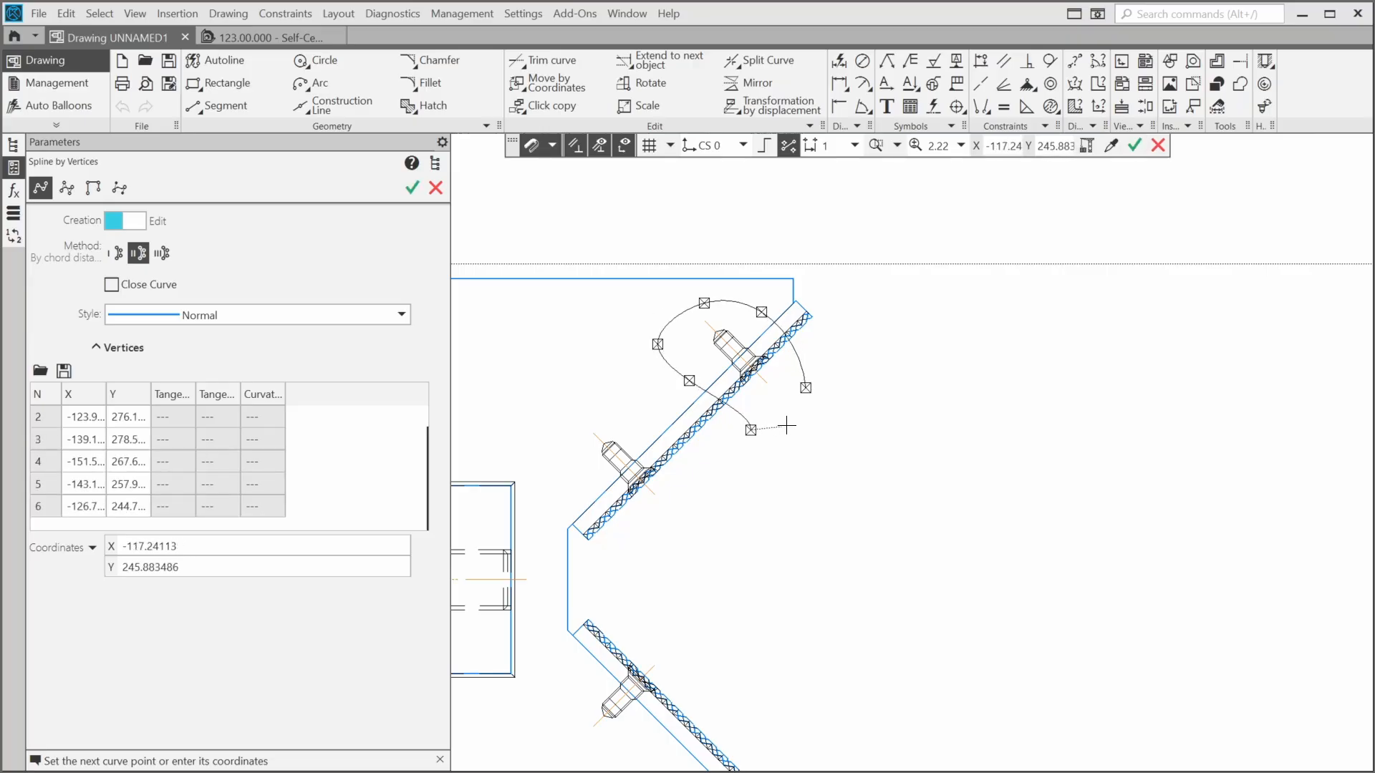
click(112, 285)
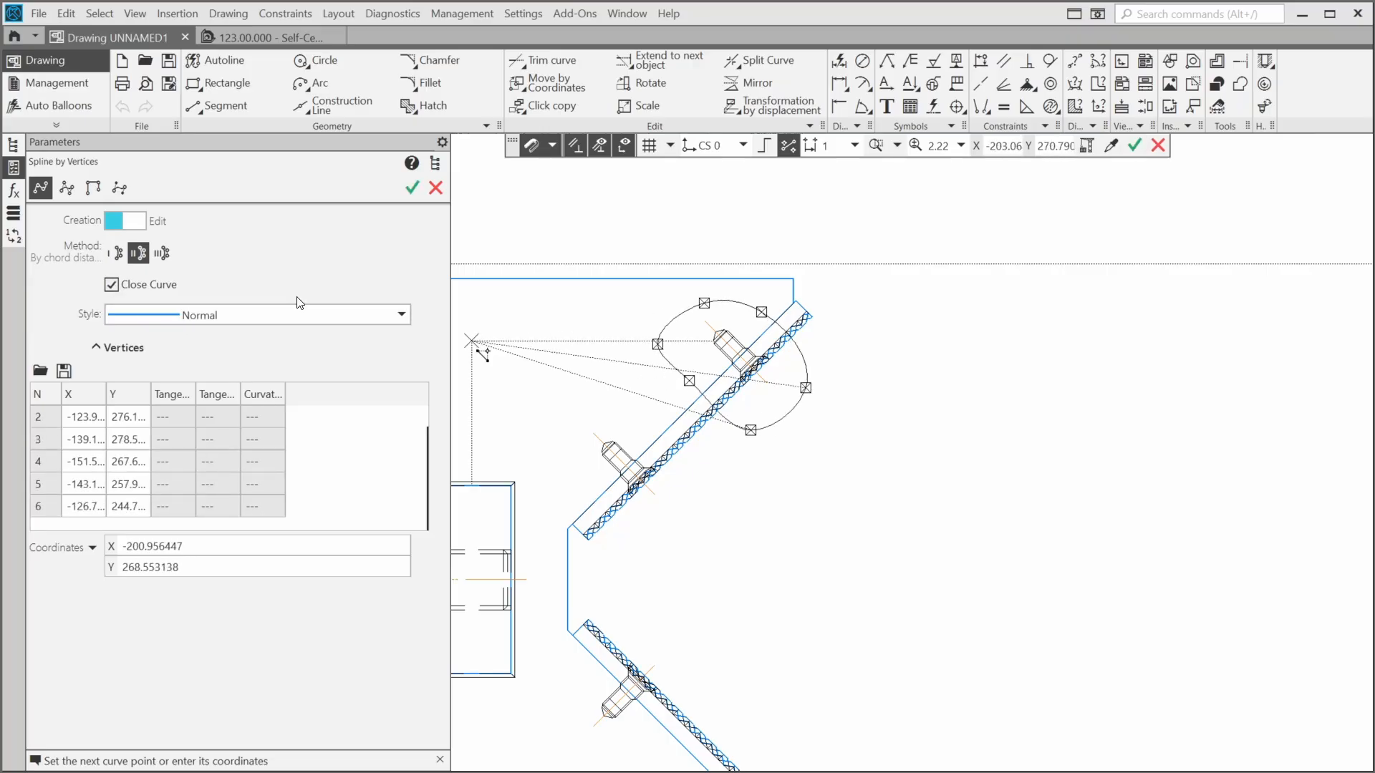
click(414, 189)
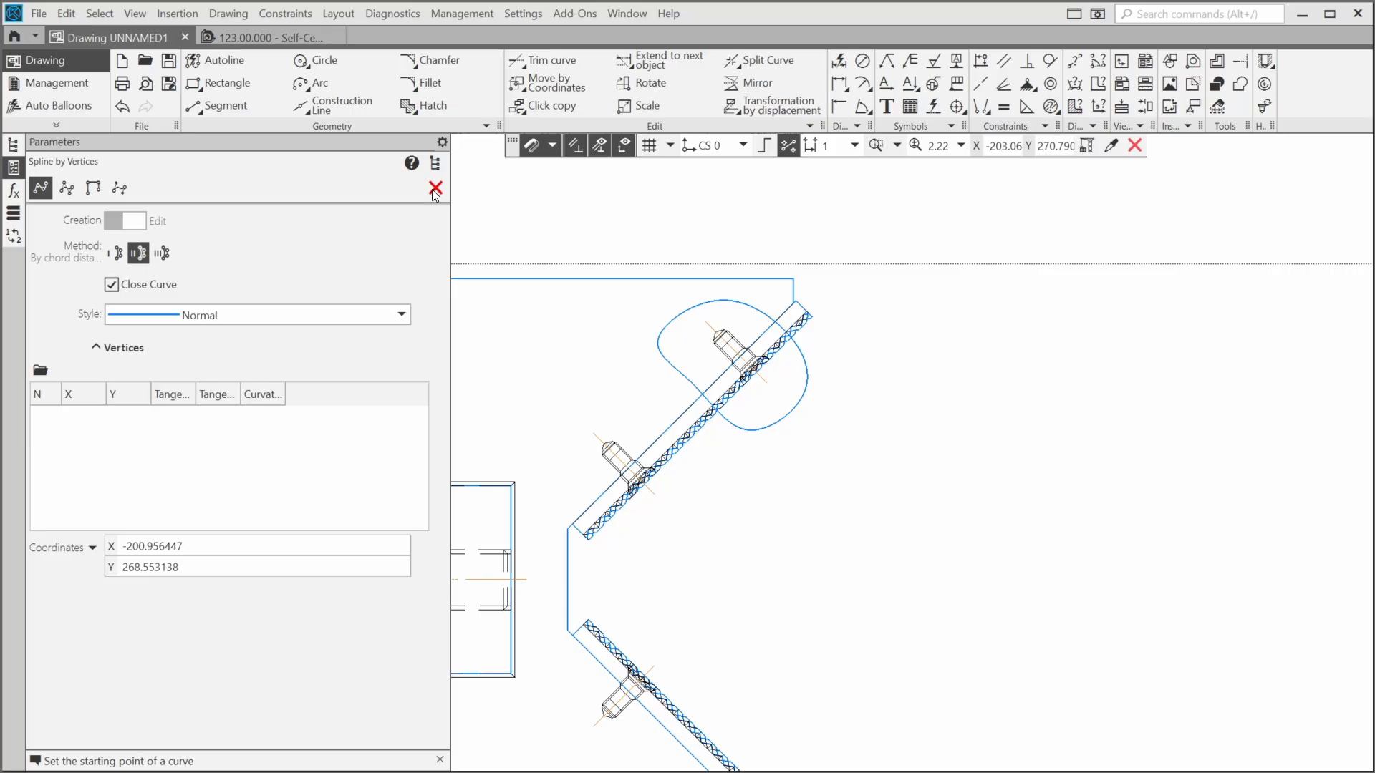
click(436, 189)
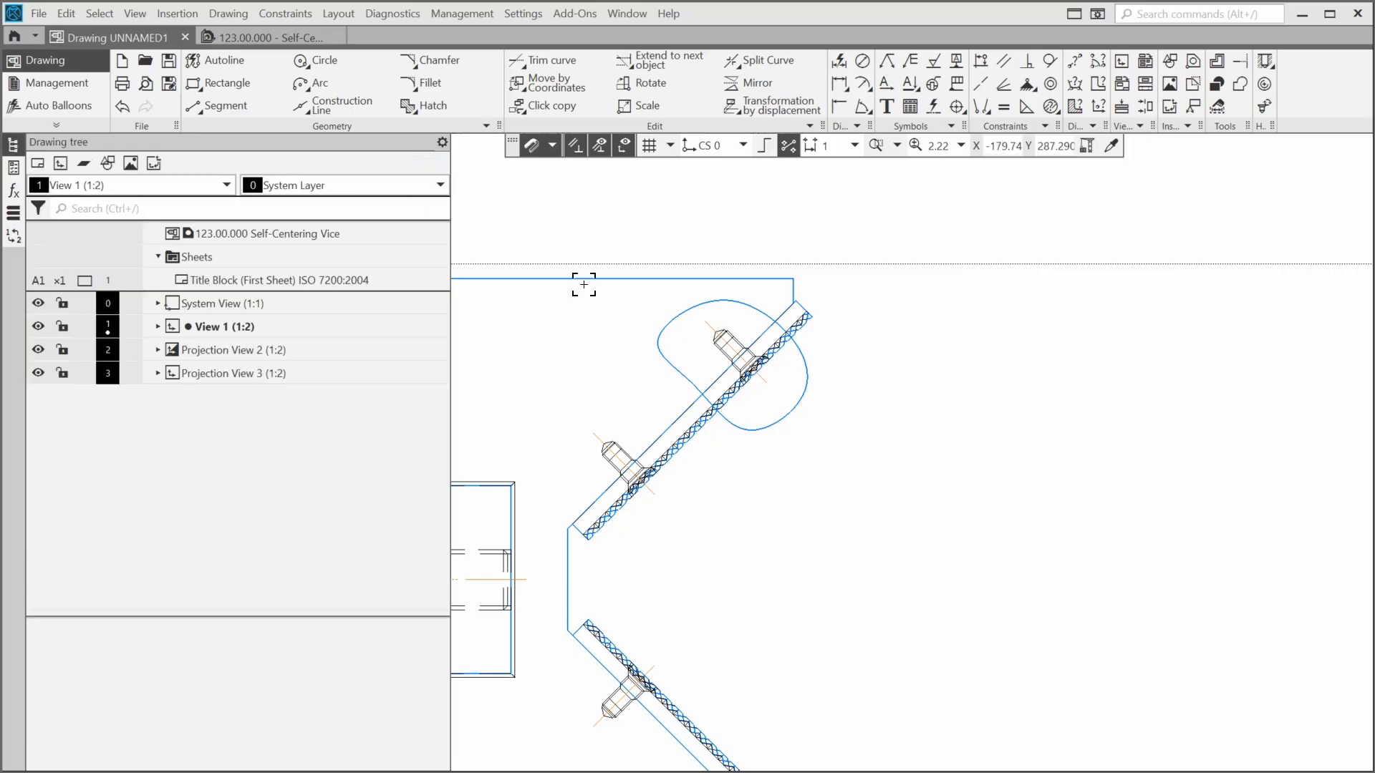
- Set View 1's parameters to Hidden Lines Removed
click(878, 265)
right_click(841, 298)
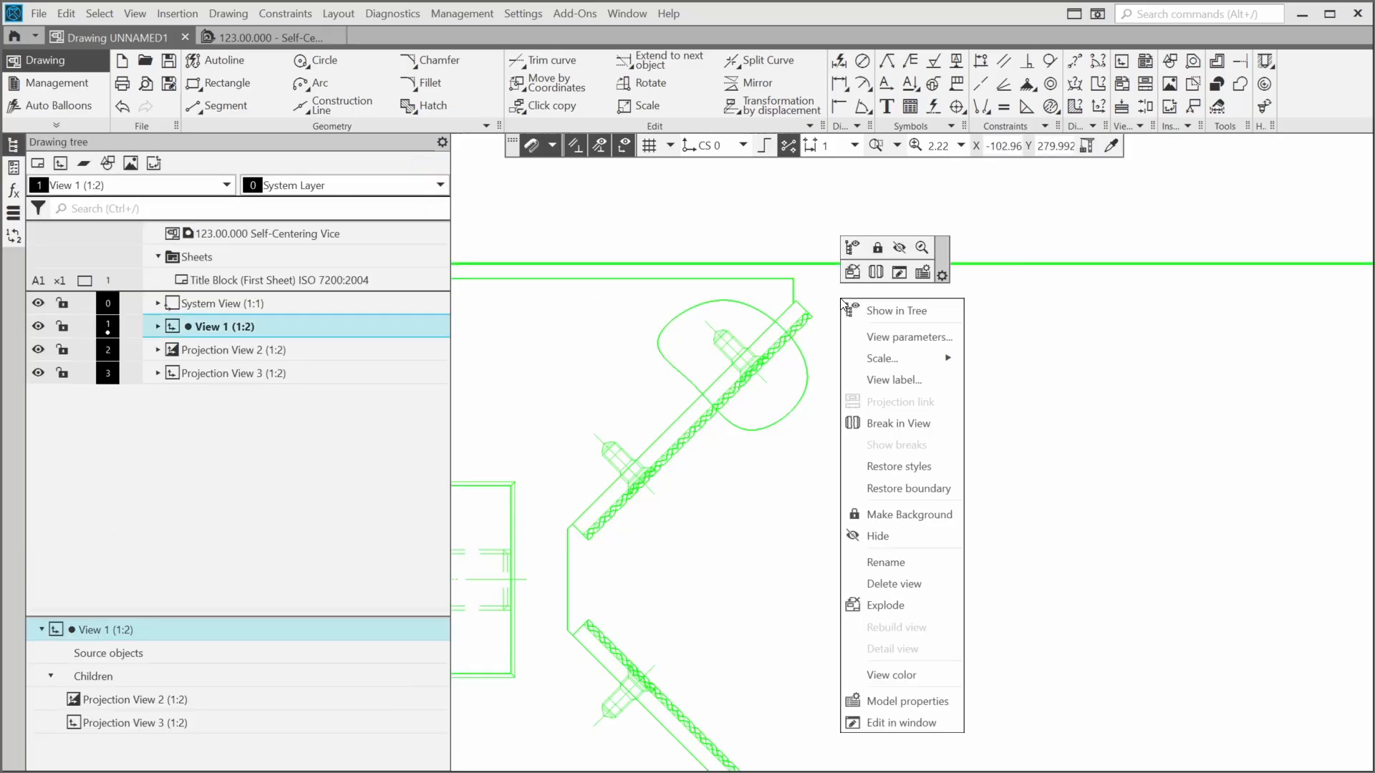
click(915, 338)
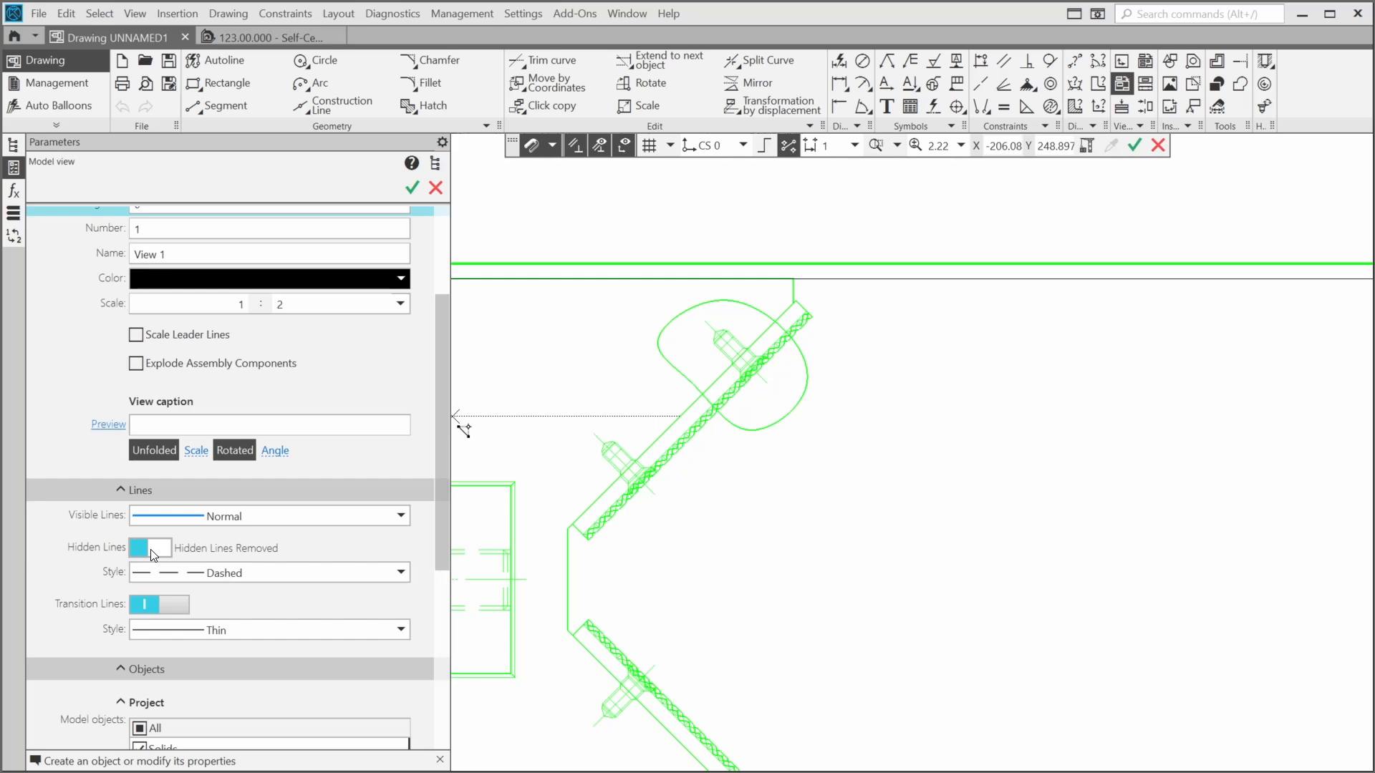
click(151, 549)
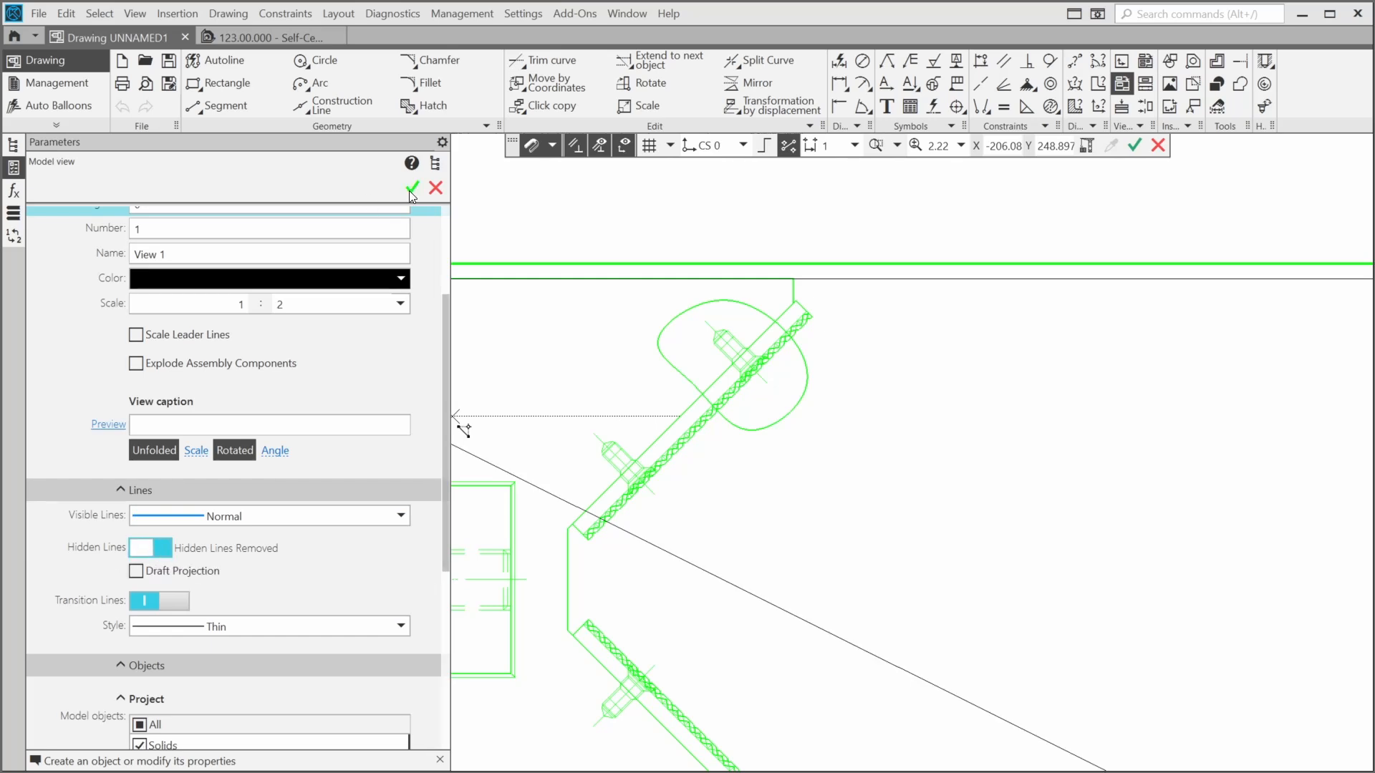
key(ctrl+Return)
scroll(855, 332, down, 6)
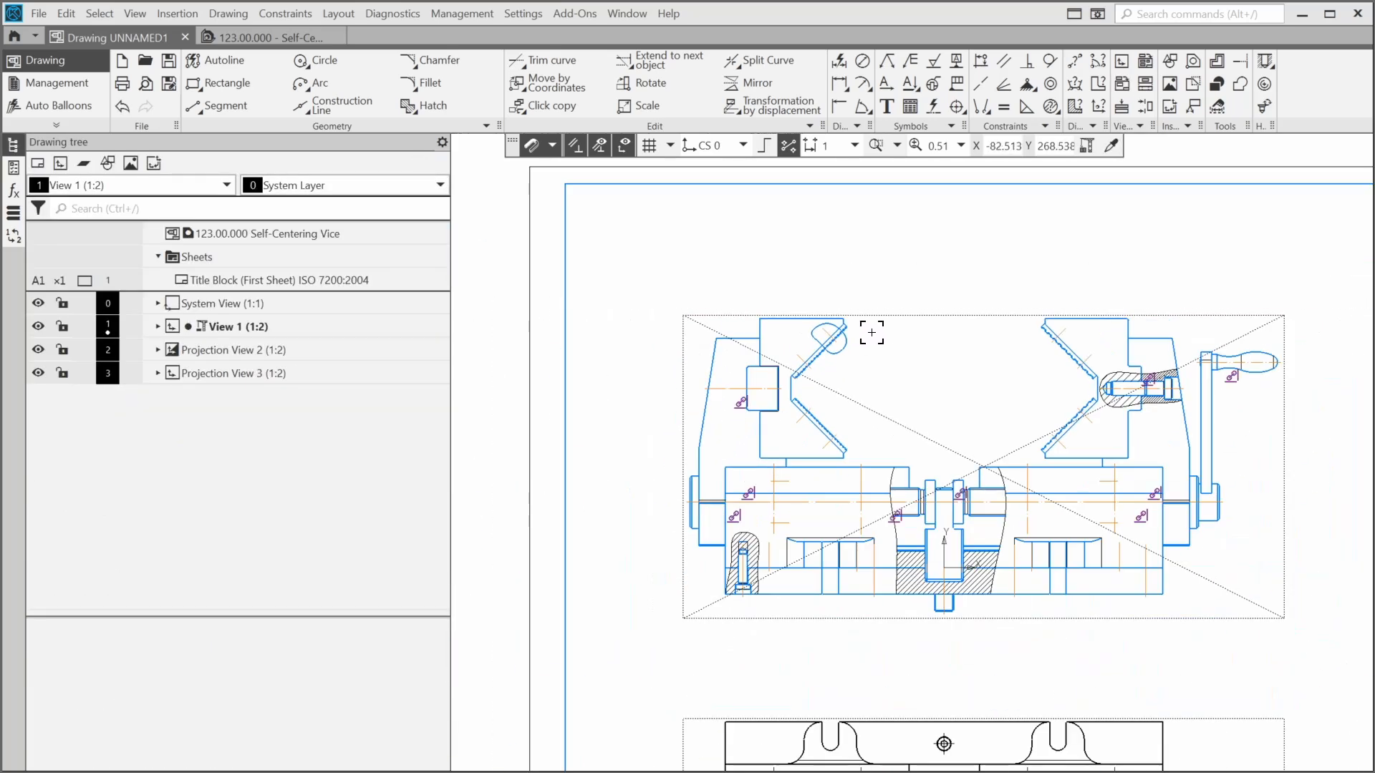
- Create a broken-out section from the spline around the left jaw's plate screw, placing the cutting plane midway between the two jaw bolts in Projection View 3
middle_drag(981, 356, 719, 341)
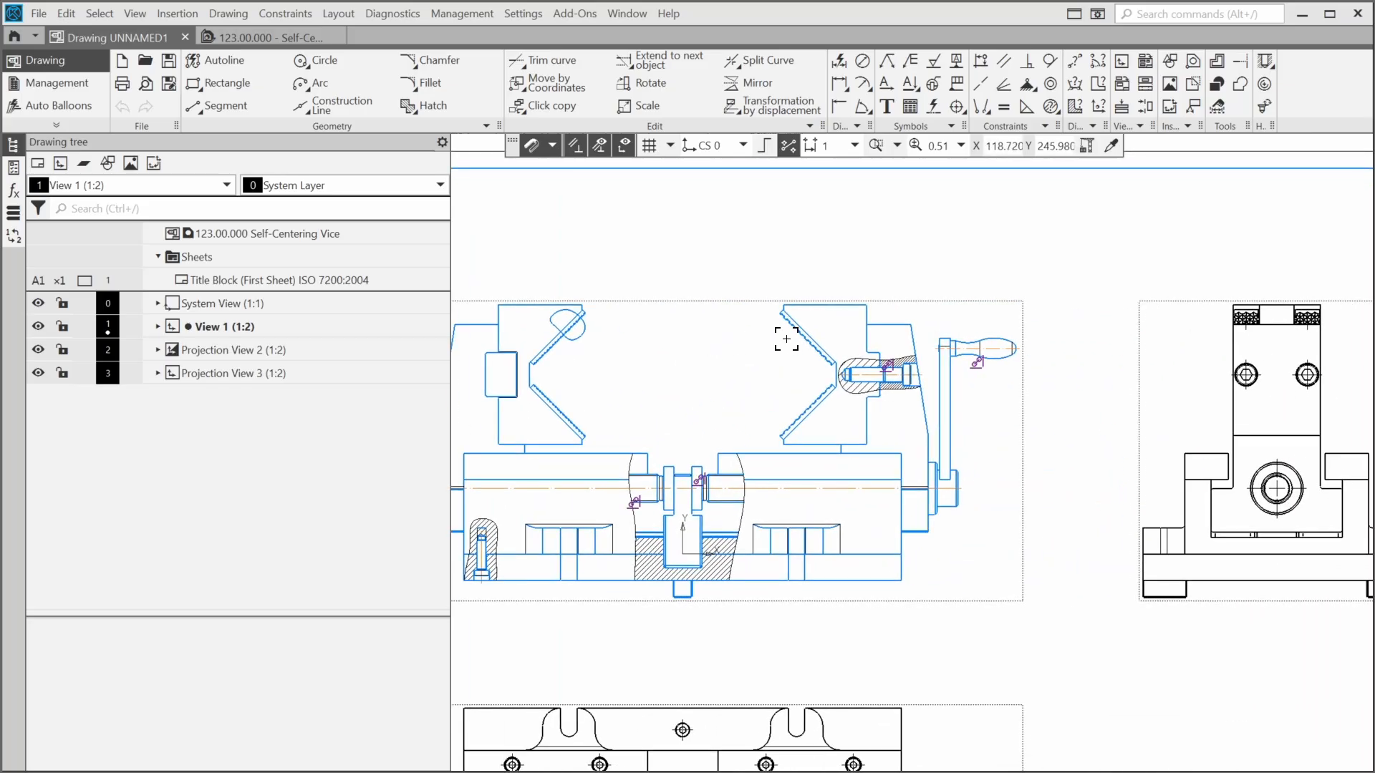
right_click(735, 344)
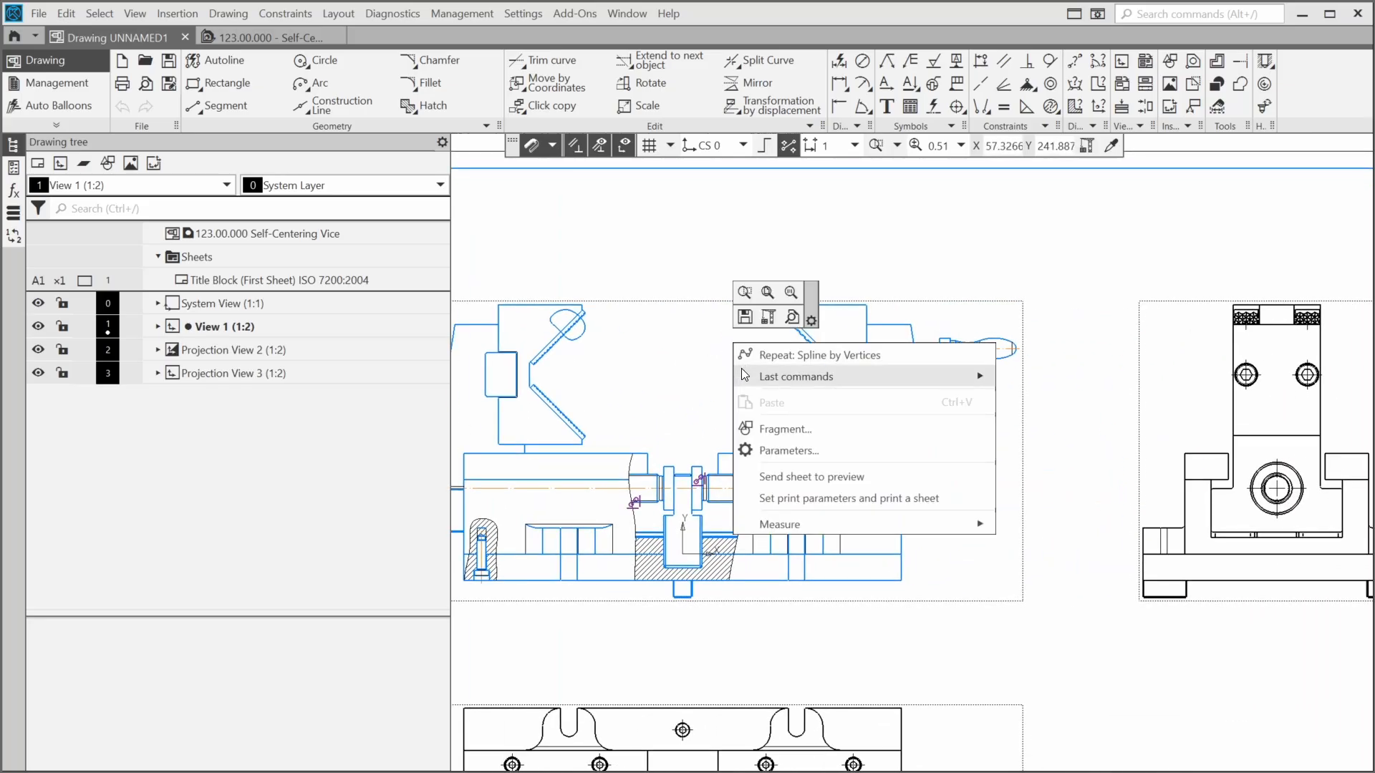
mouse_move(742, 371)
click(1045, 376)
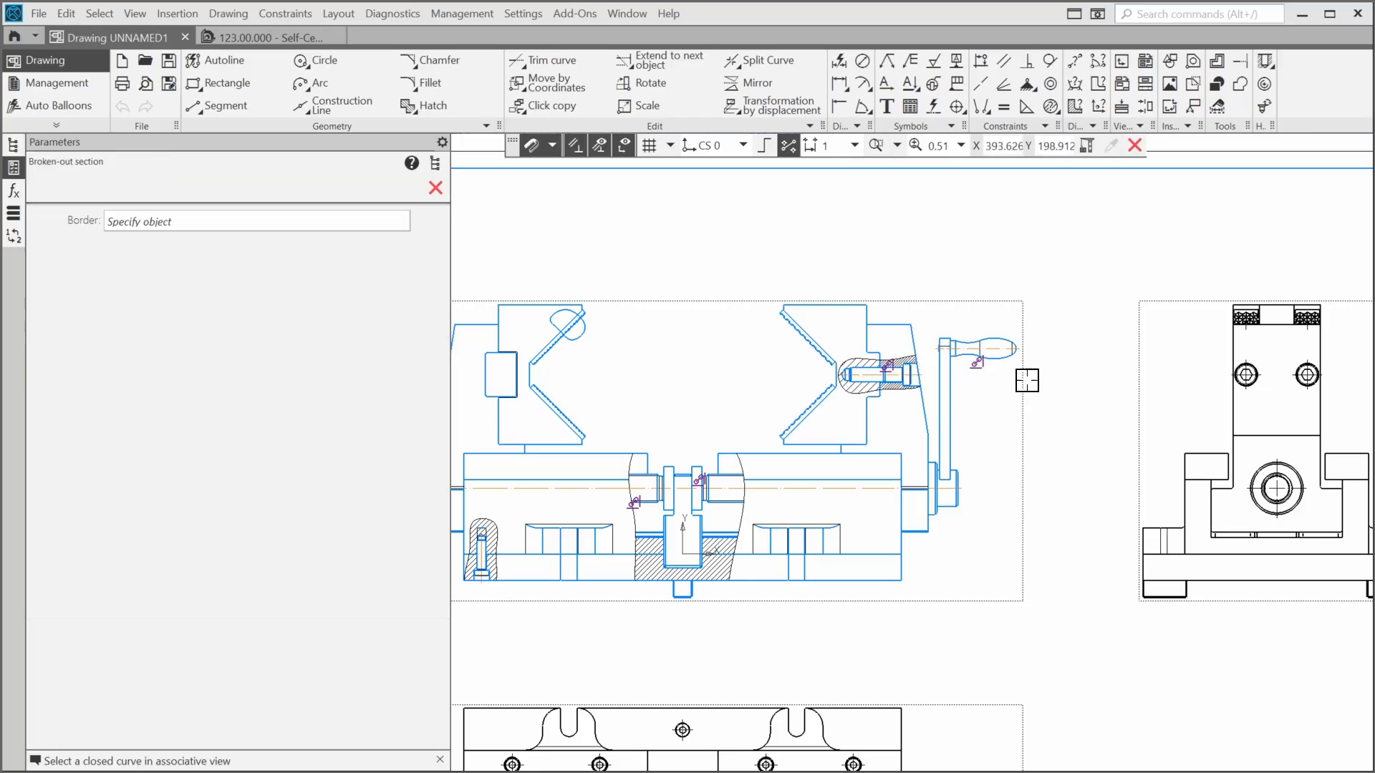
click(581, 338)
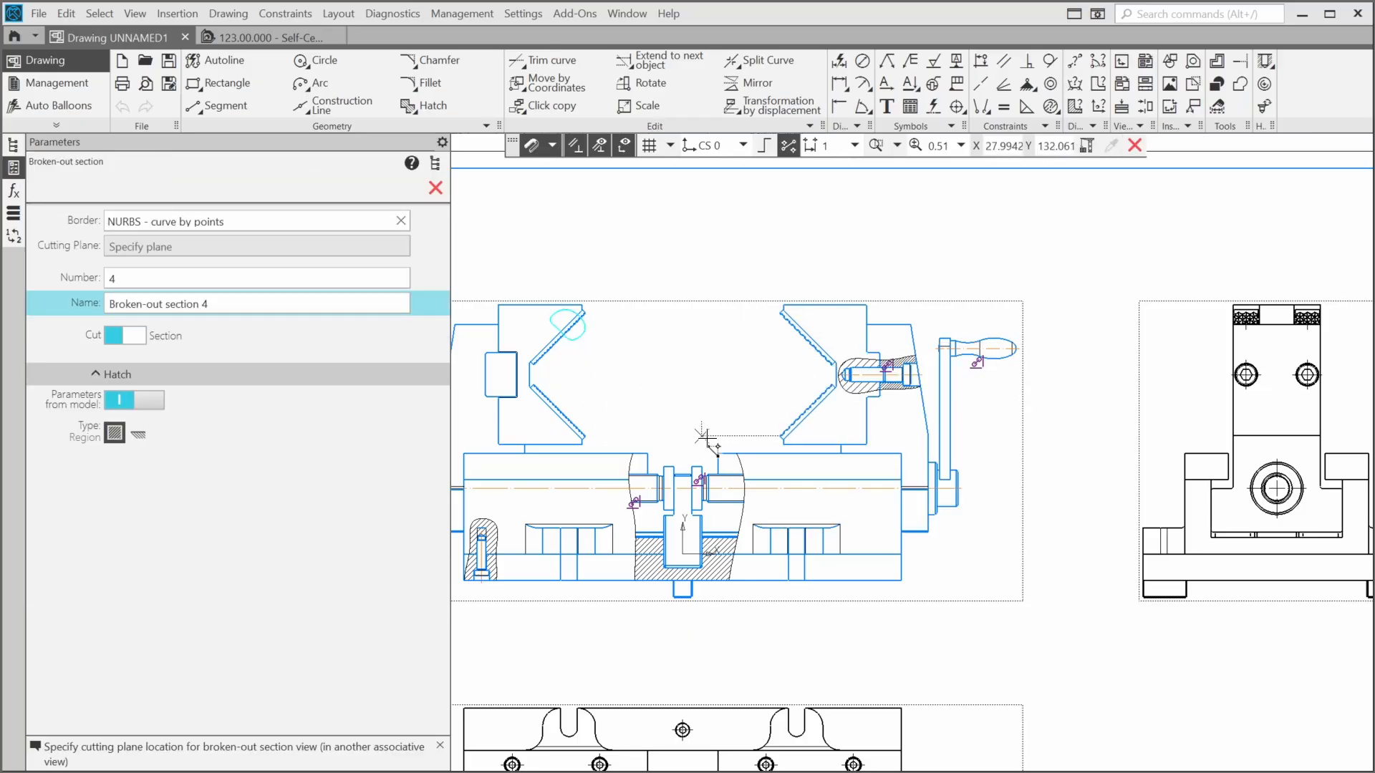
click(1276, 374)
- Exclude the left jaw's upper plate screw from cutting in the front view's broken-out section
scroll(571, 341, up, 8)
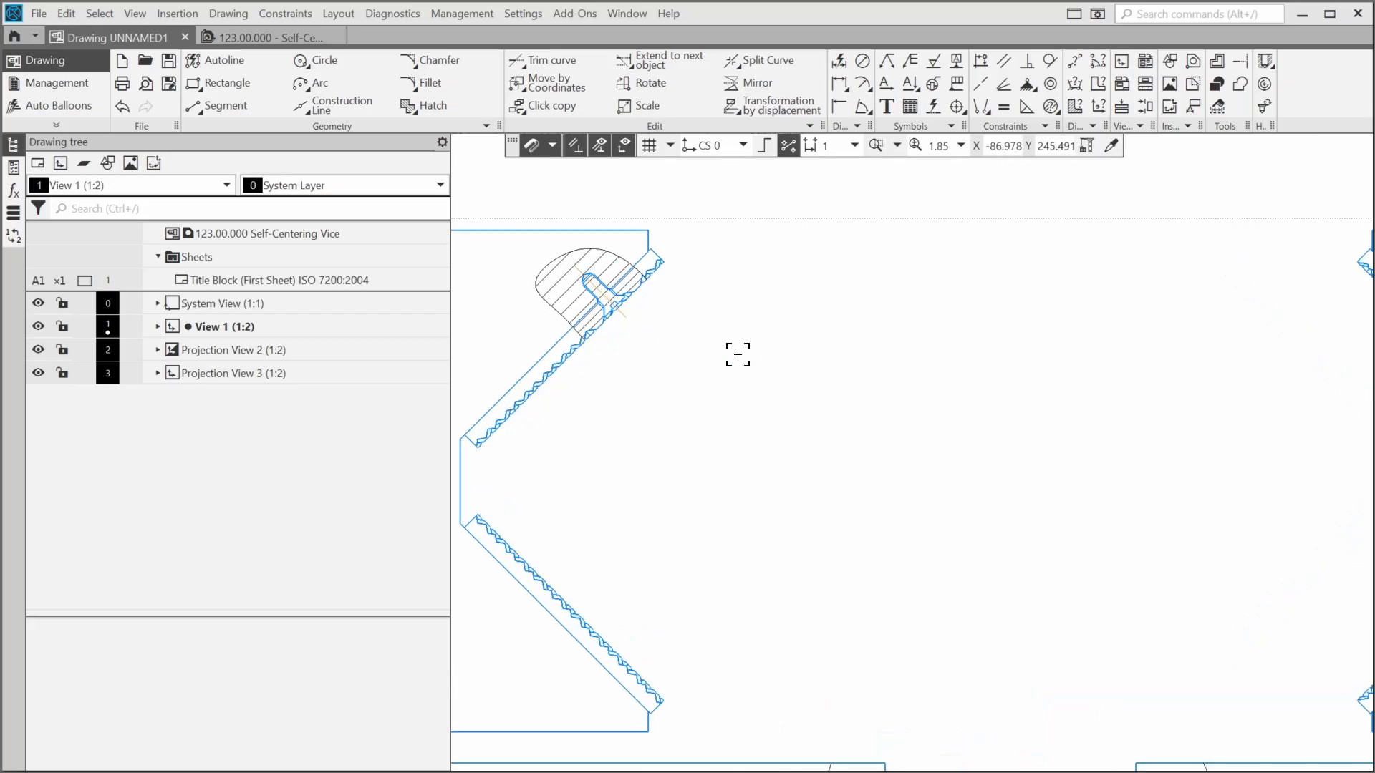
scroll(766, 386, up, 3)
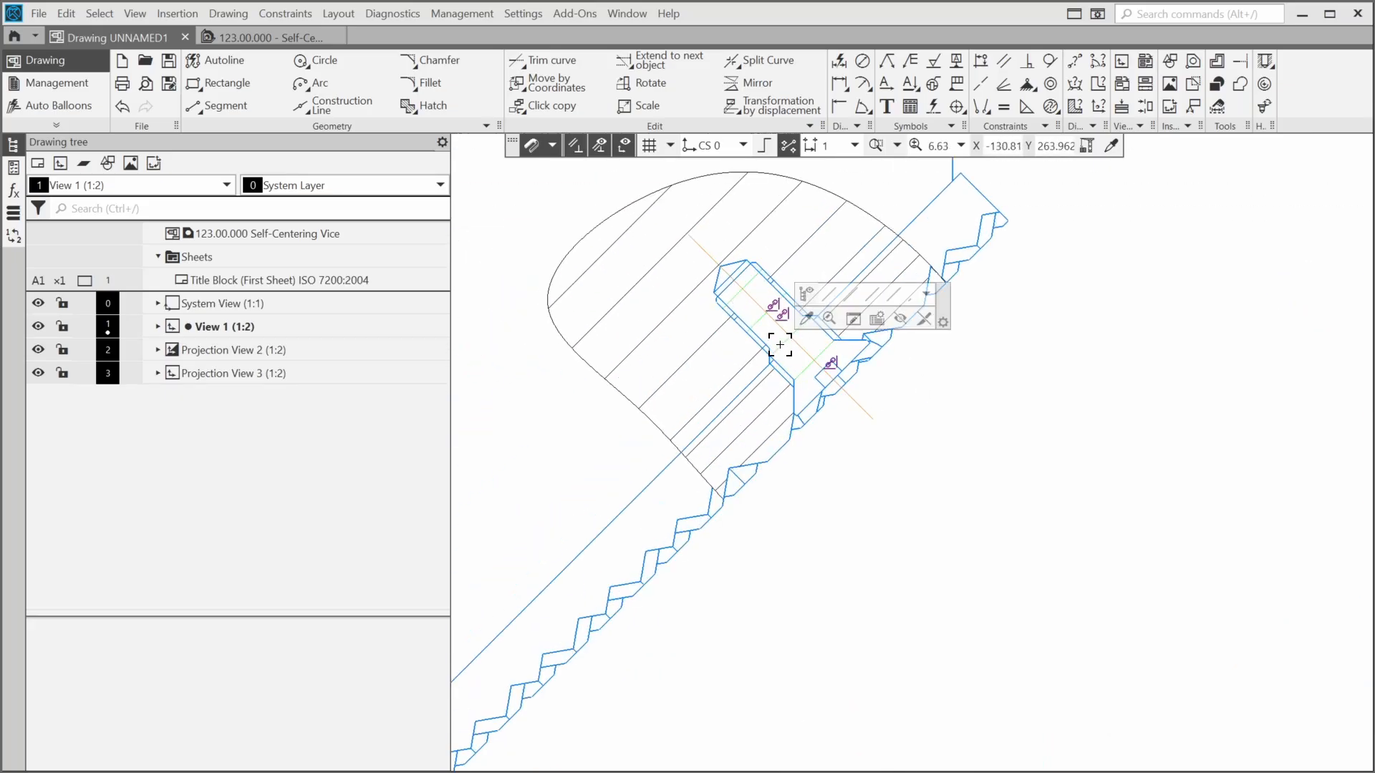
click(923, 319)
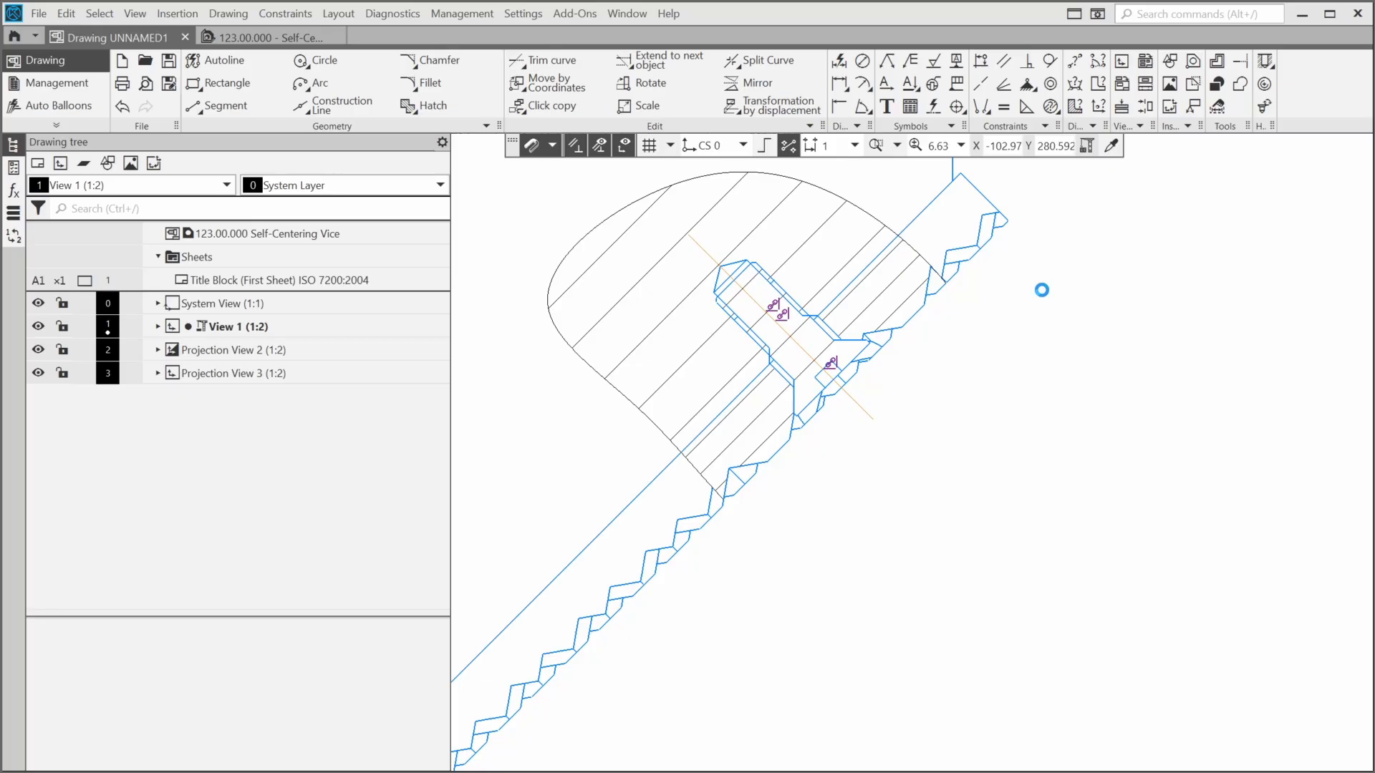
scroll(1038, 285, down, 10)
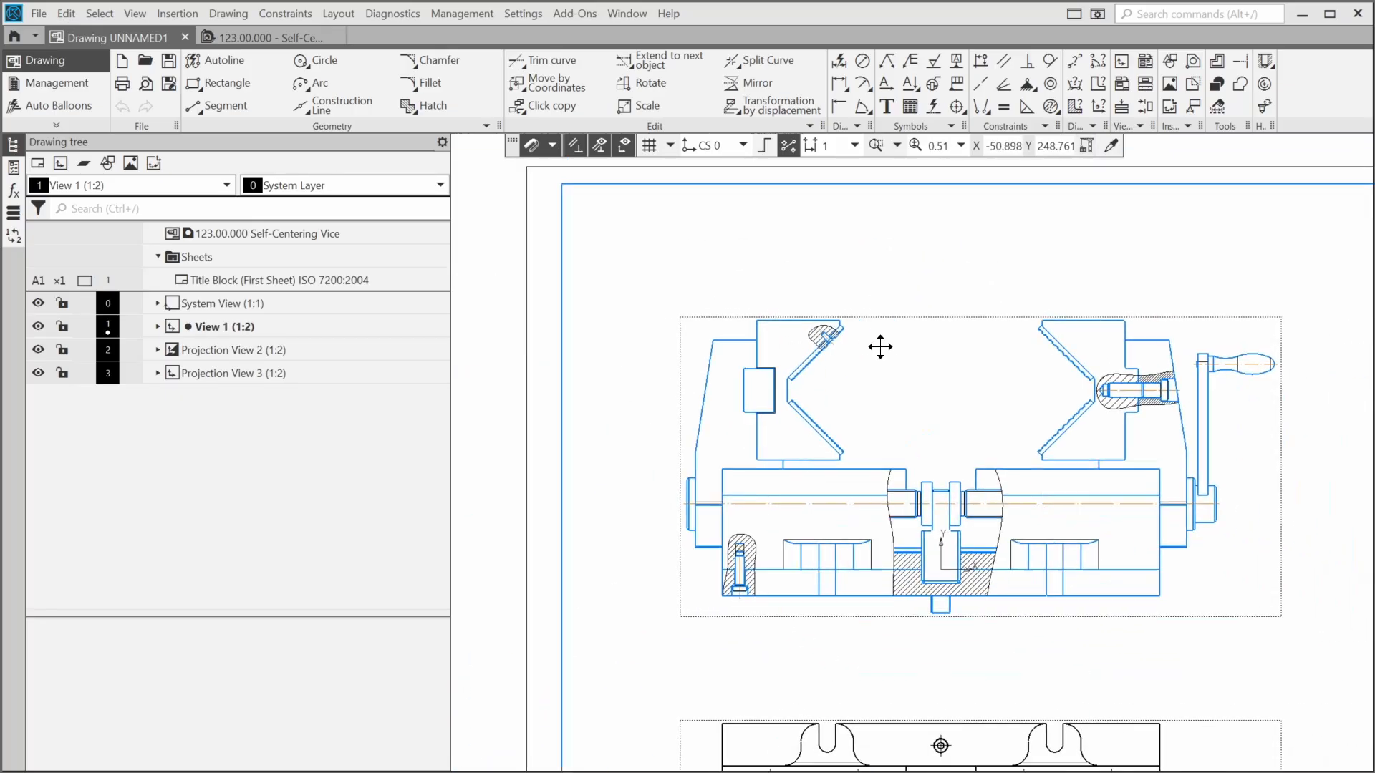
- Make Projection View 2 the current view
mouse_move(880, 347)
middle_down()
mouse_move(743, 313)
mouse_move(731, 264)
middle_up()
scroll(747, 317, down, 2)
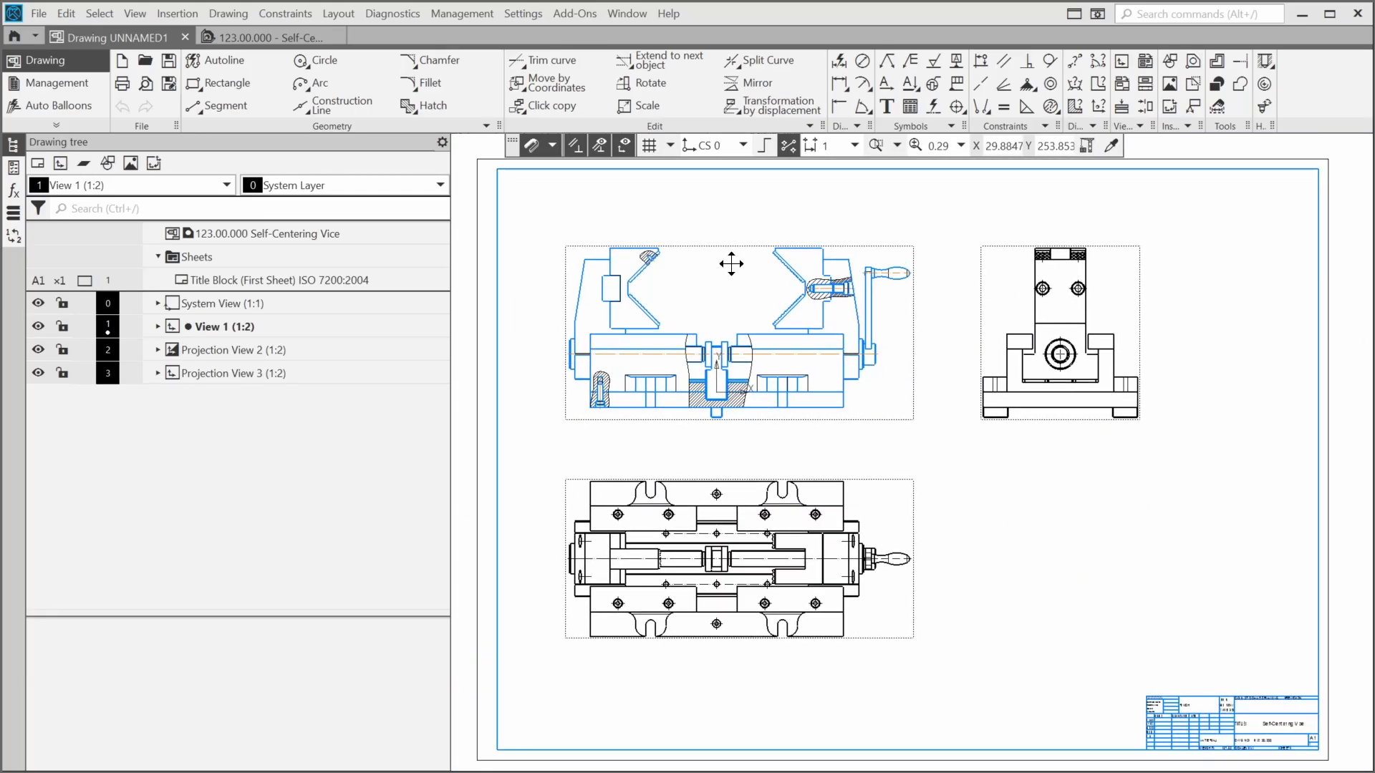
double_click(842, 499)
scroll(718, 583, up, 3)
mouse_move(747, 557)
middle_down()
mouse_move(893, 504)
mouse_move(853, 486)
middle_up()
scroll(886, 452, up, 1)
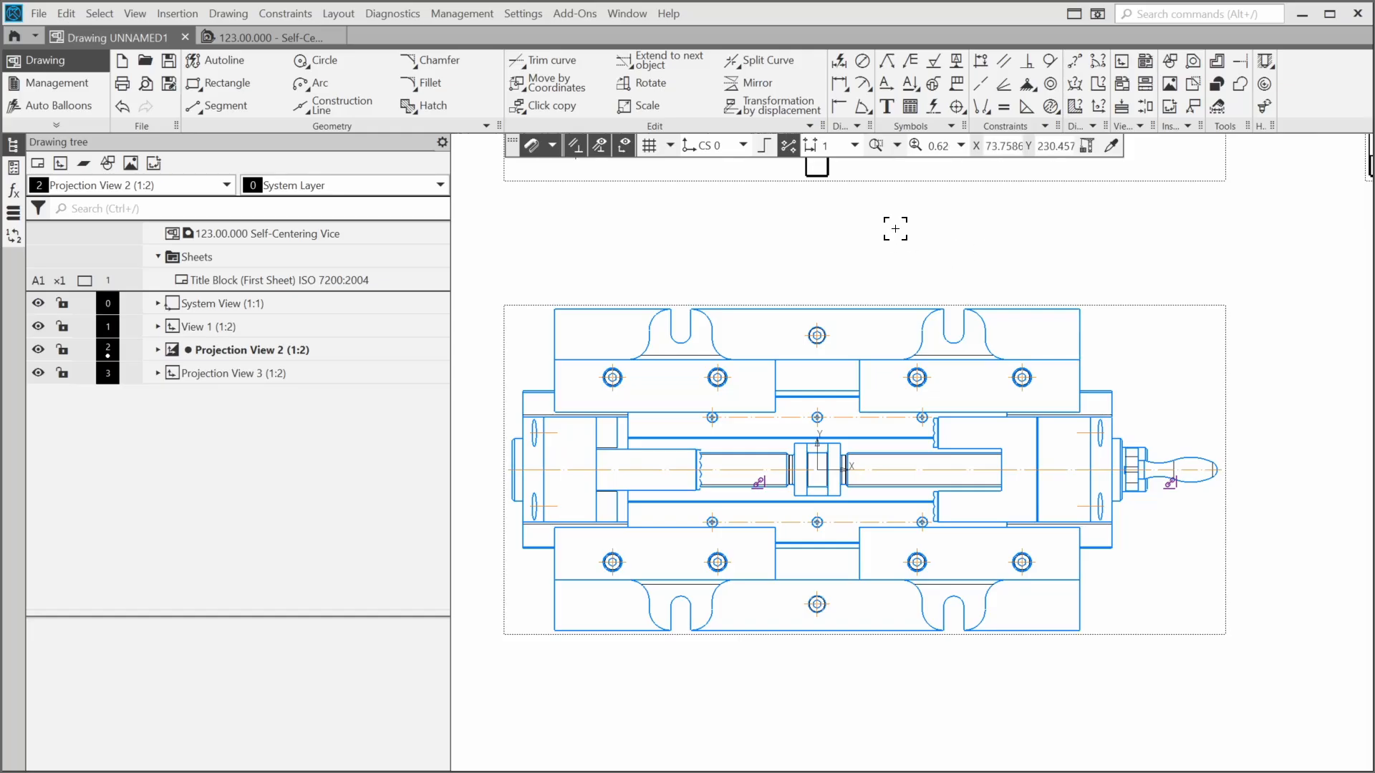
- Add a vertical cut line A-A across the whole of Projection View 2, just left of the central support, with arrows pointing left
click(910, 83)
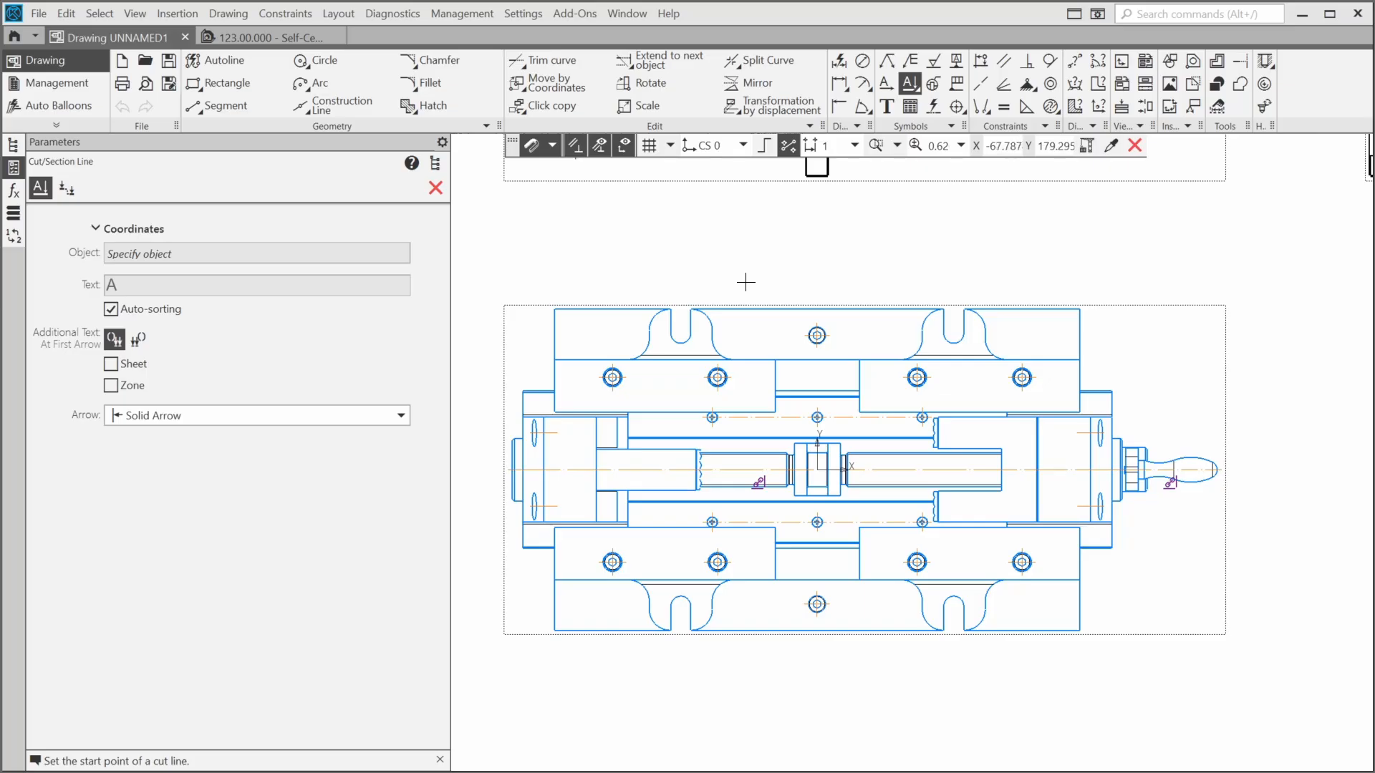
click(745, 282)
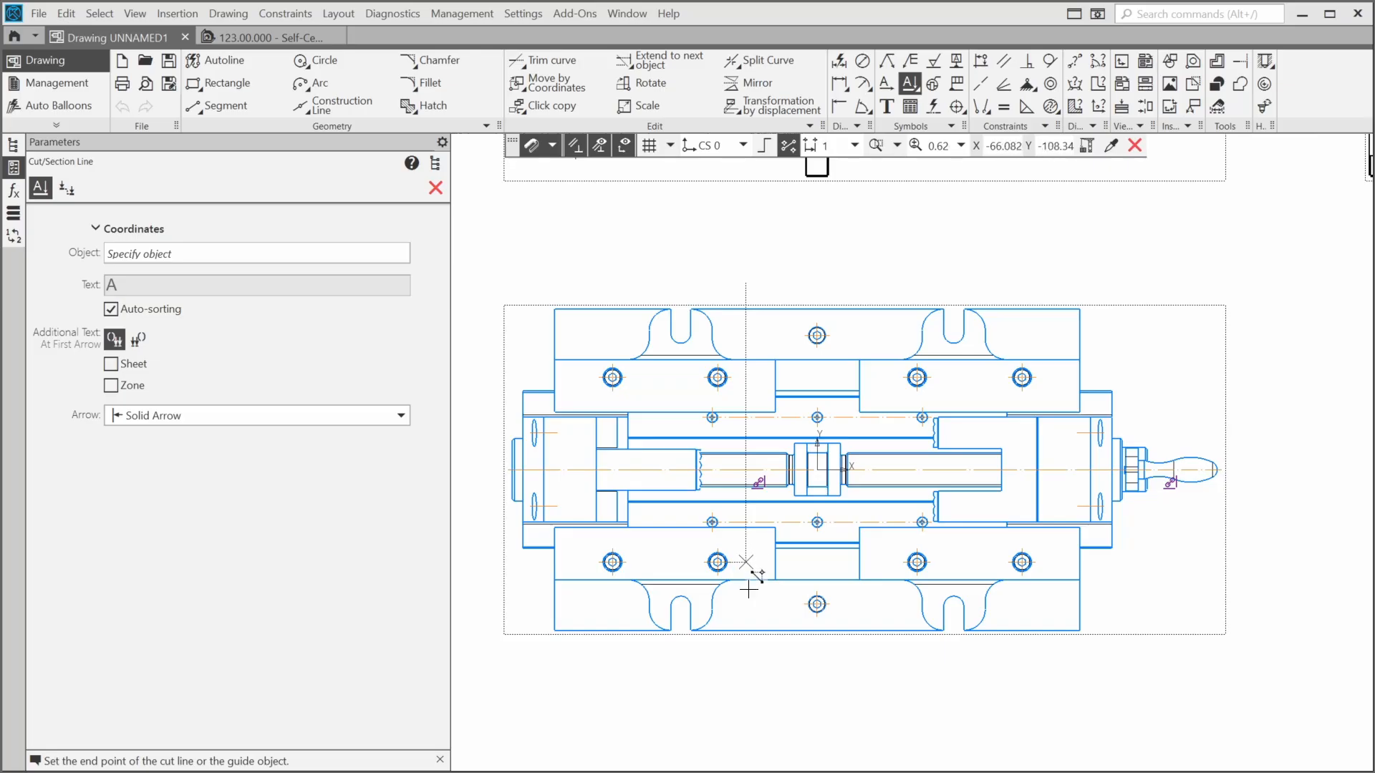
click(745, 674)
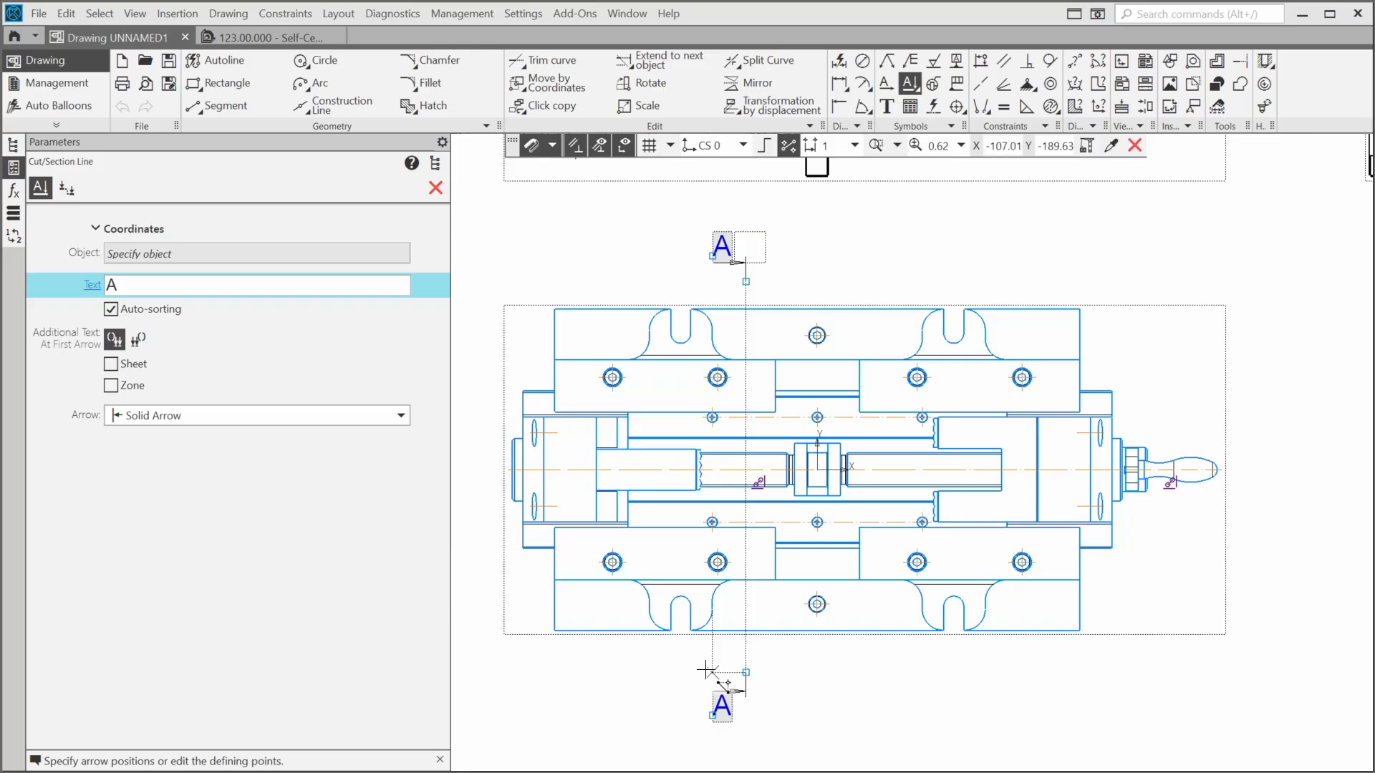
click(776, 672)
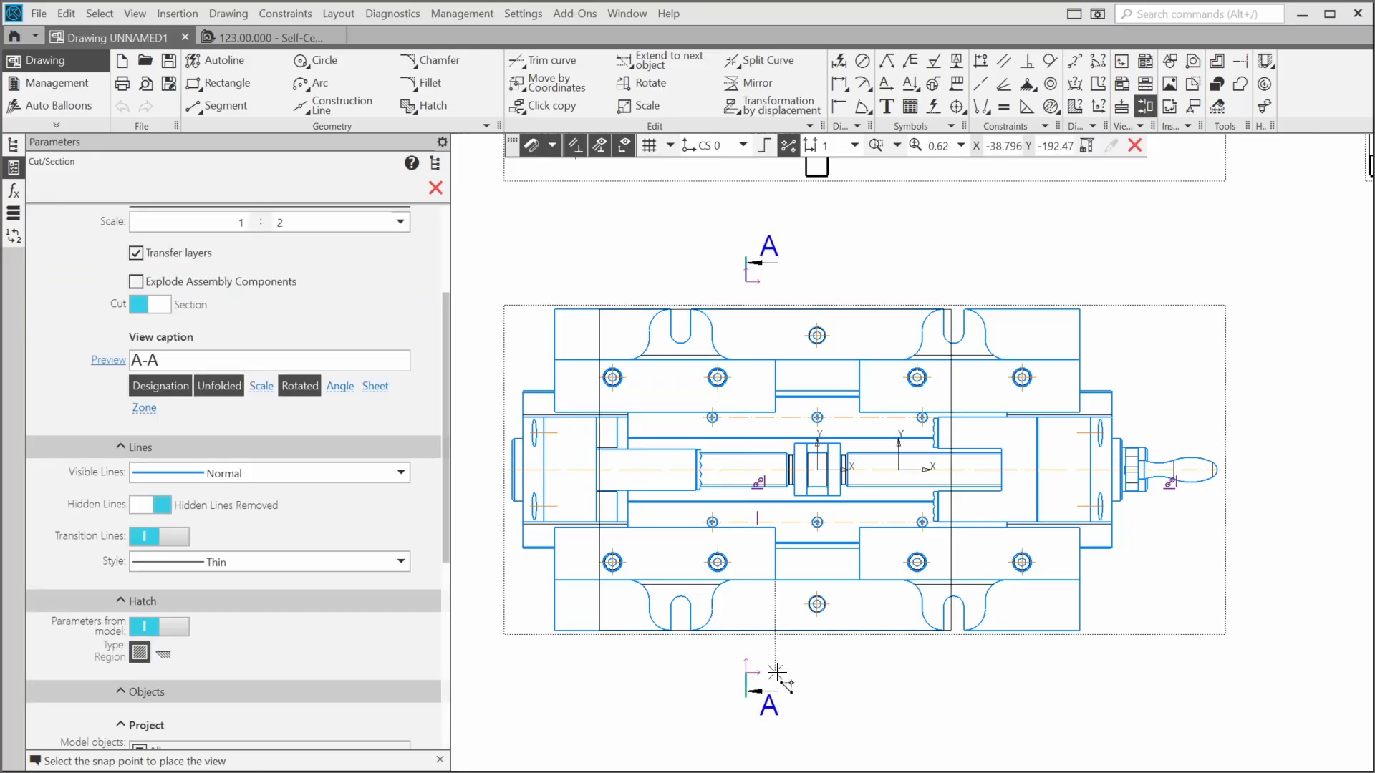
- Turn off the projection link and place the 1:2 cut view A-A beside Projection View 2, below Projection View 3
scroll(828, 647, down, 3)
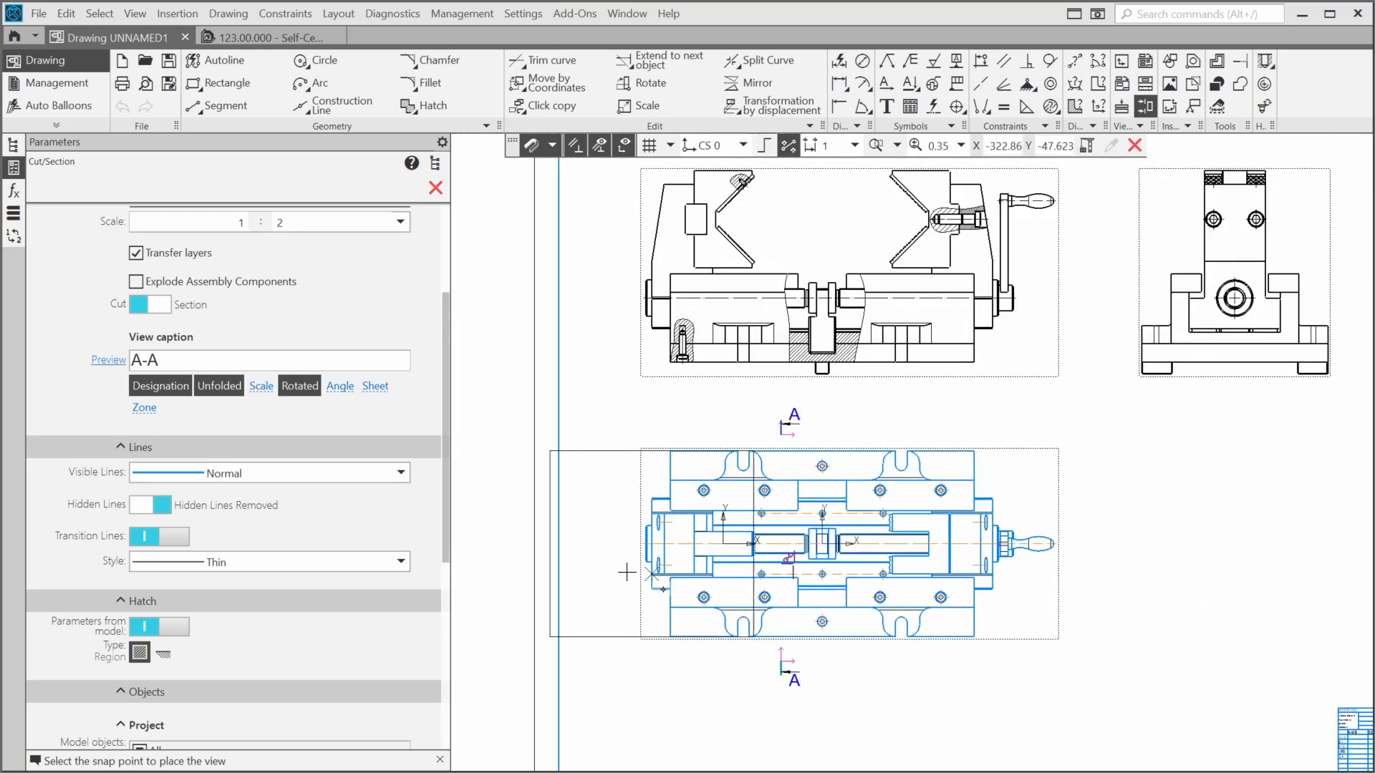
scroll(1140, 621, down, 2)
middle_drag(1212, 606, 985, 570)
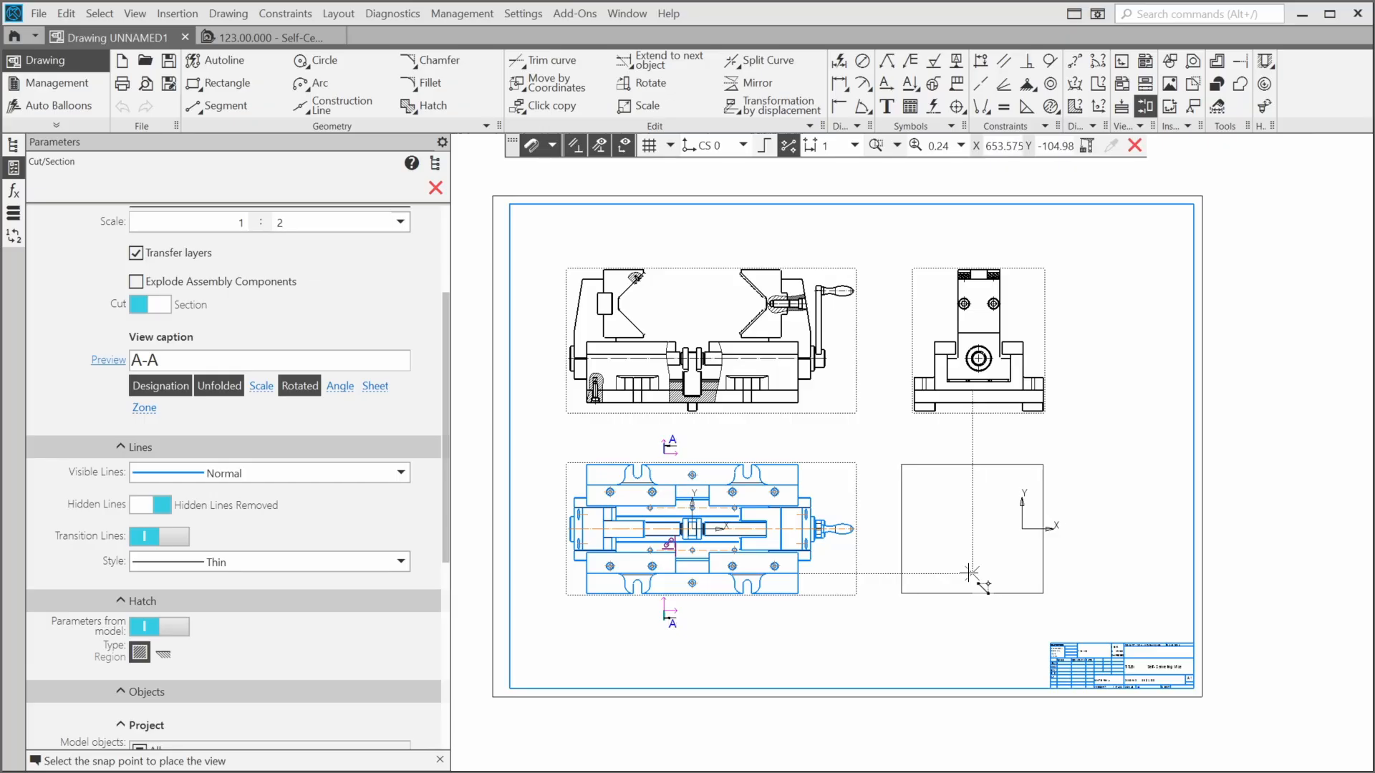
right_click(970, 573)
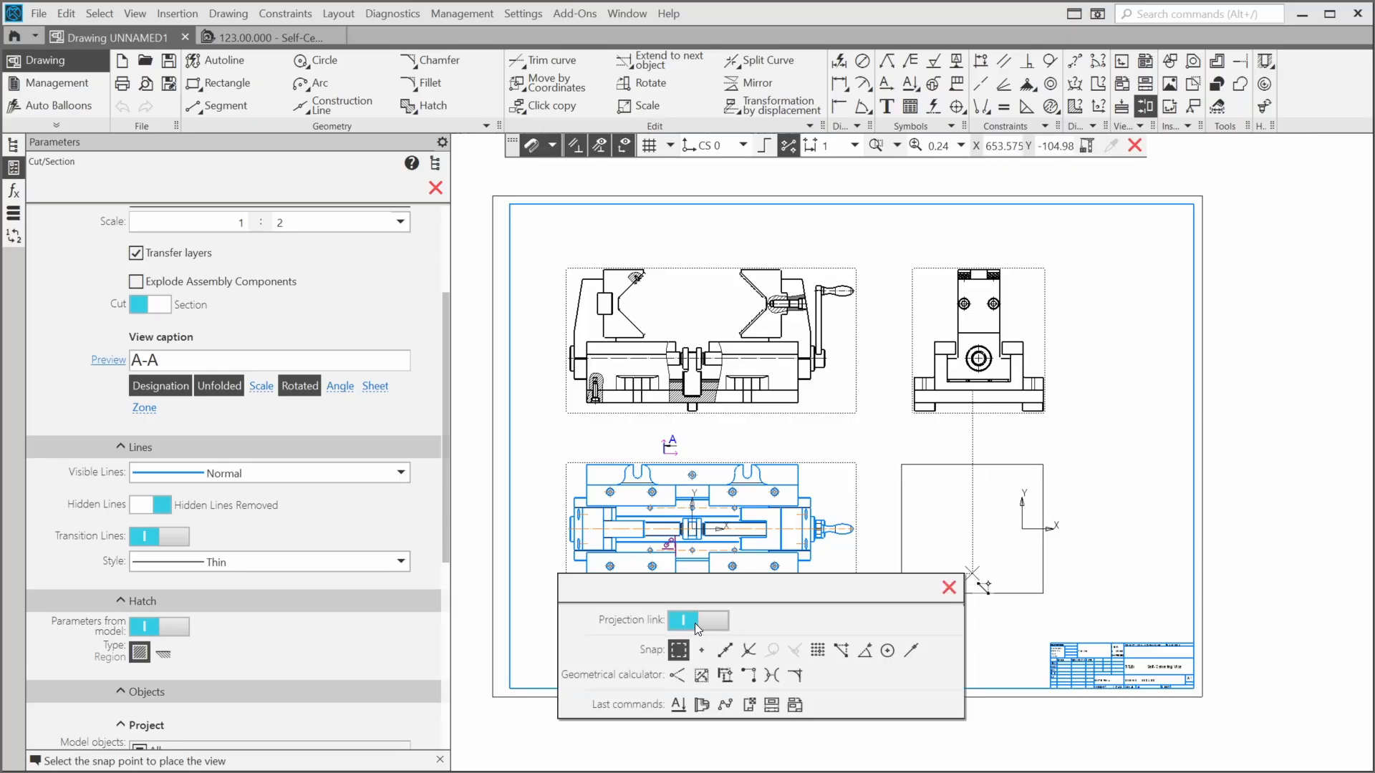
click(694, 620)
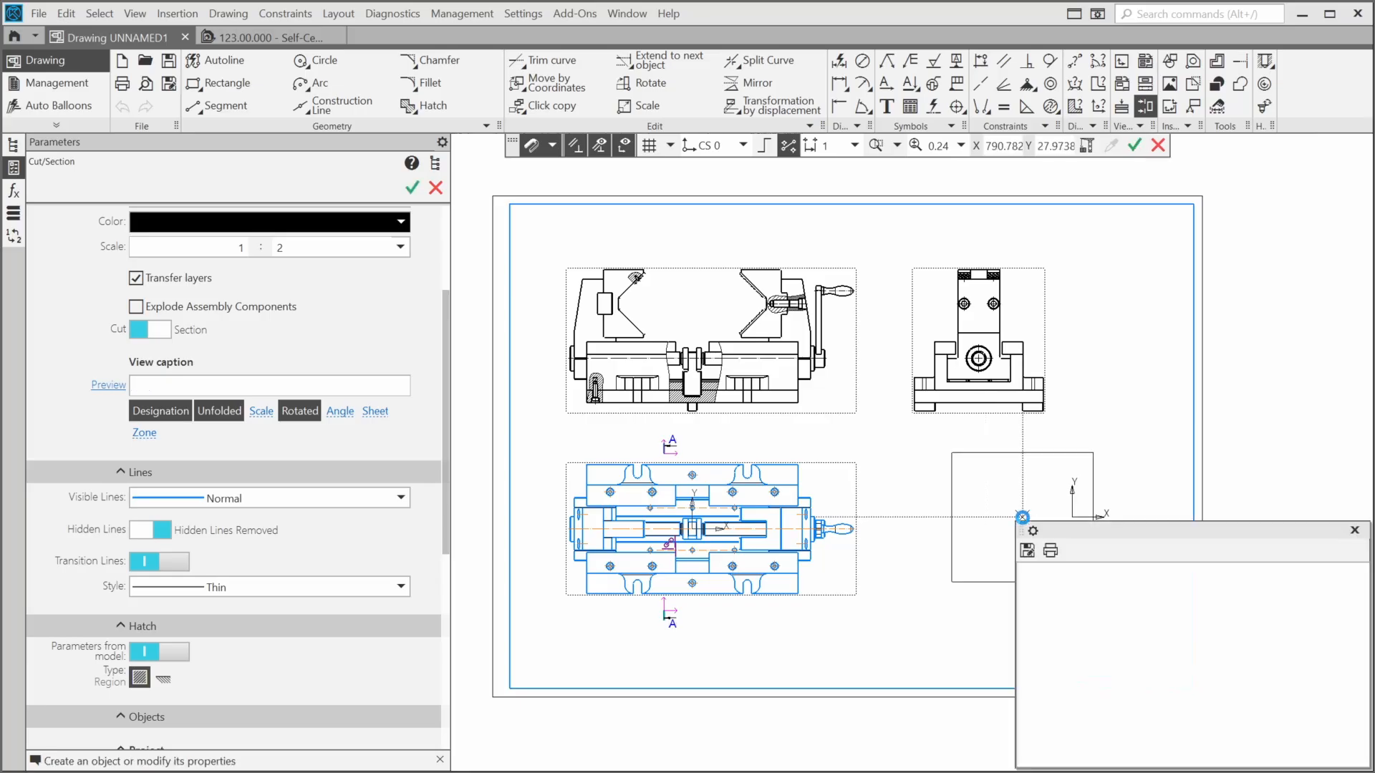
click(1022, 517)
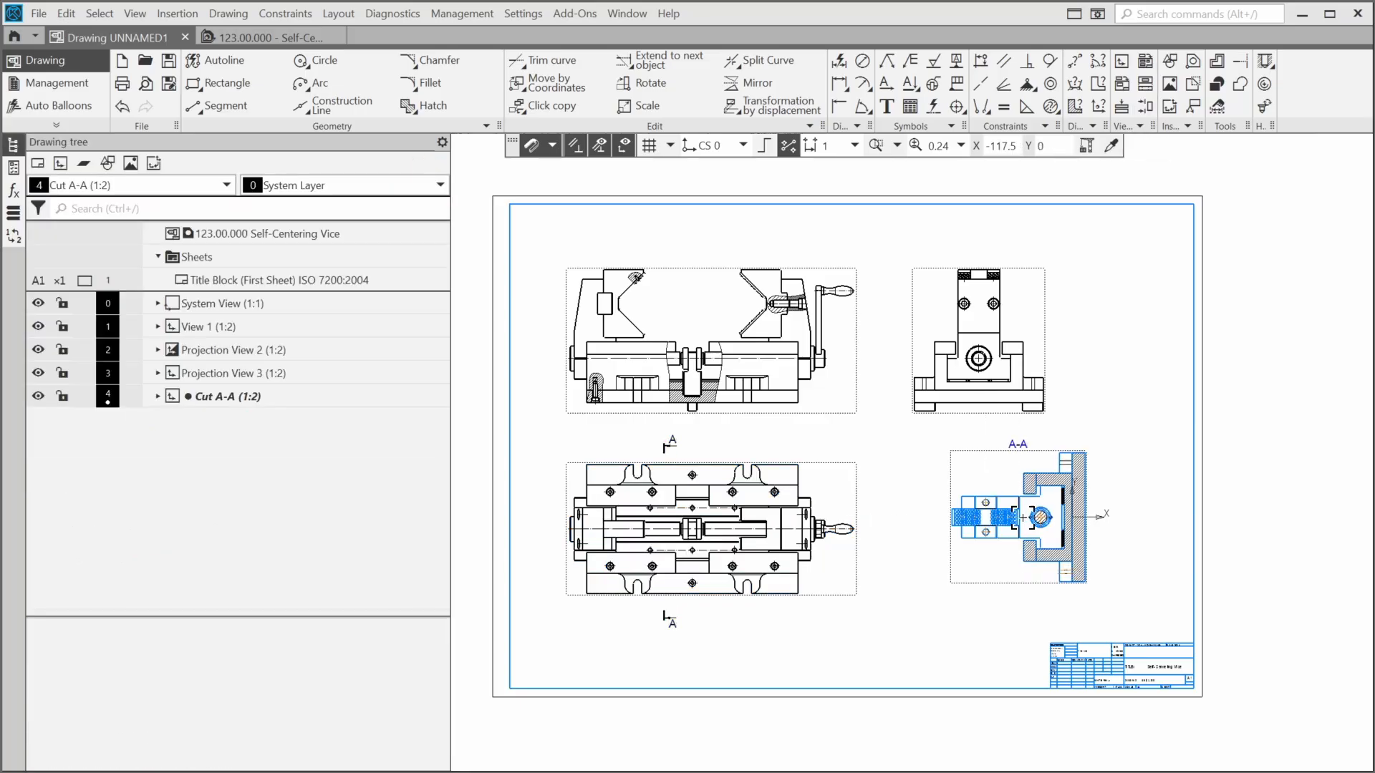
- Edit the cut view A-A parameters and set its rotation angle to -90
right_click(988, 456)
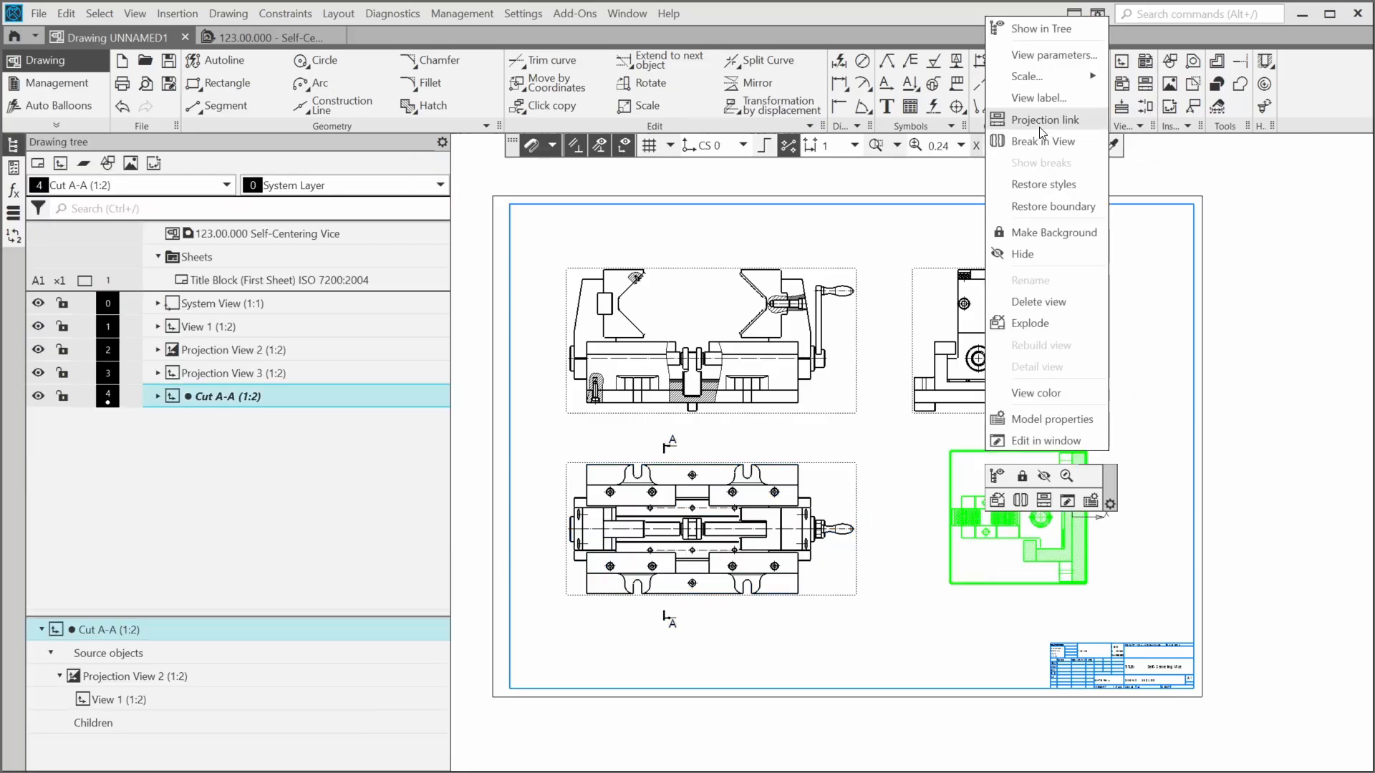
click(1040, 56)
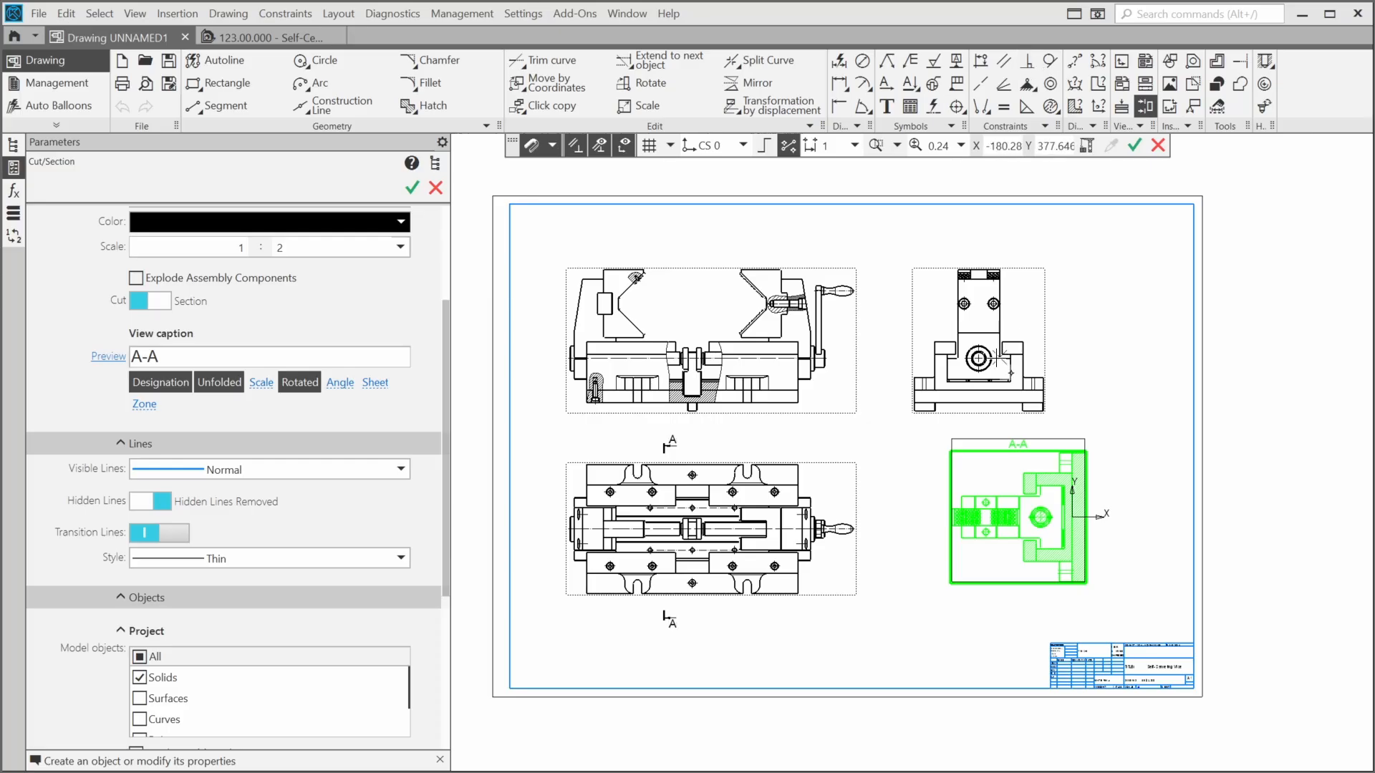
scroll(396, 342, up, 3)
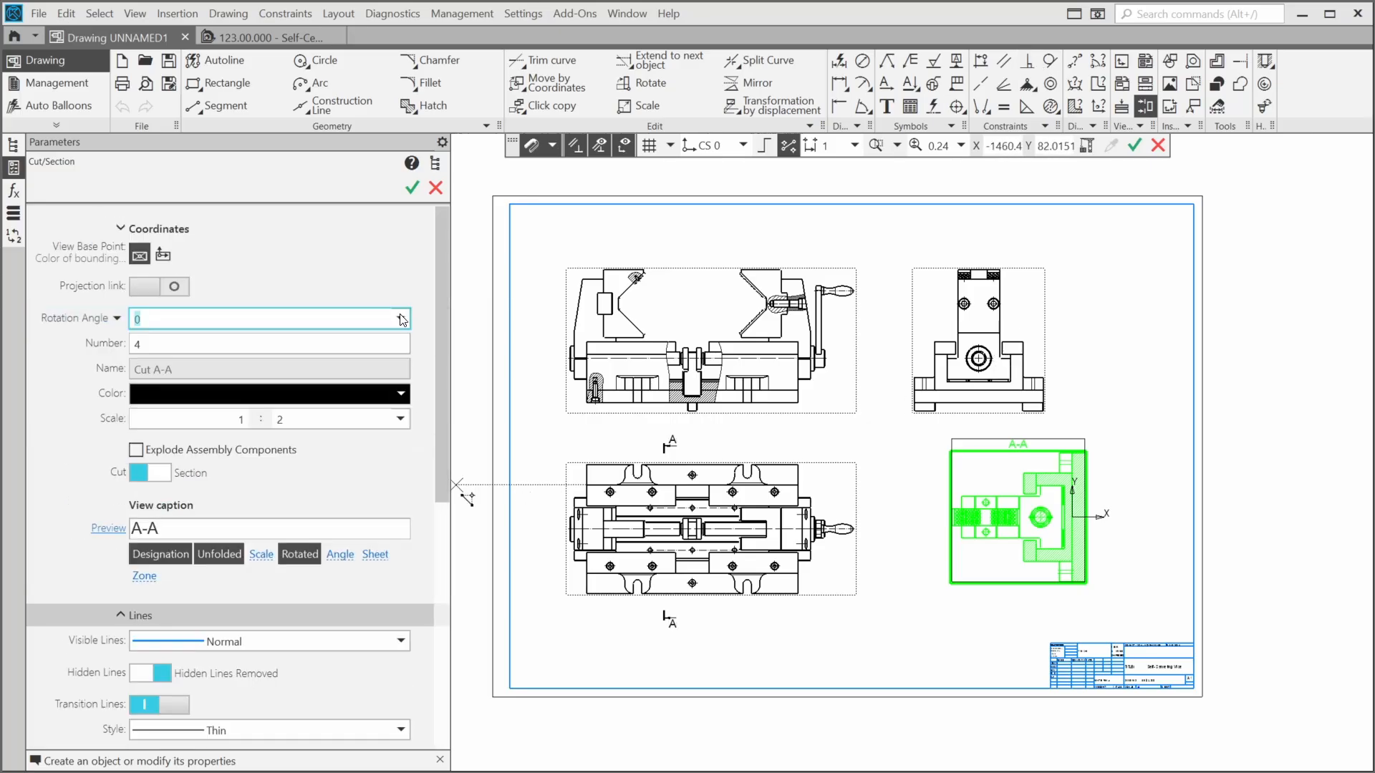
click(400, 319)
click(279, 344)
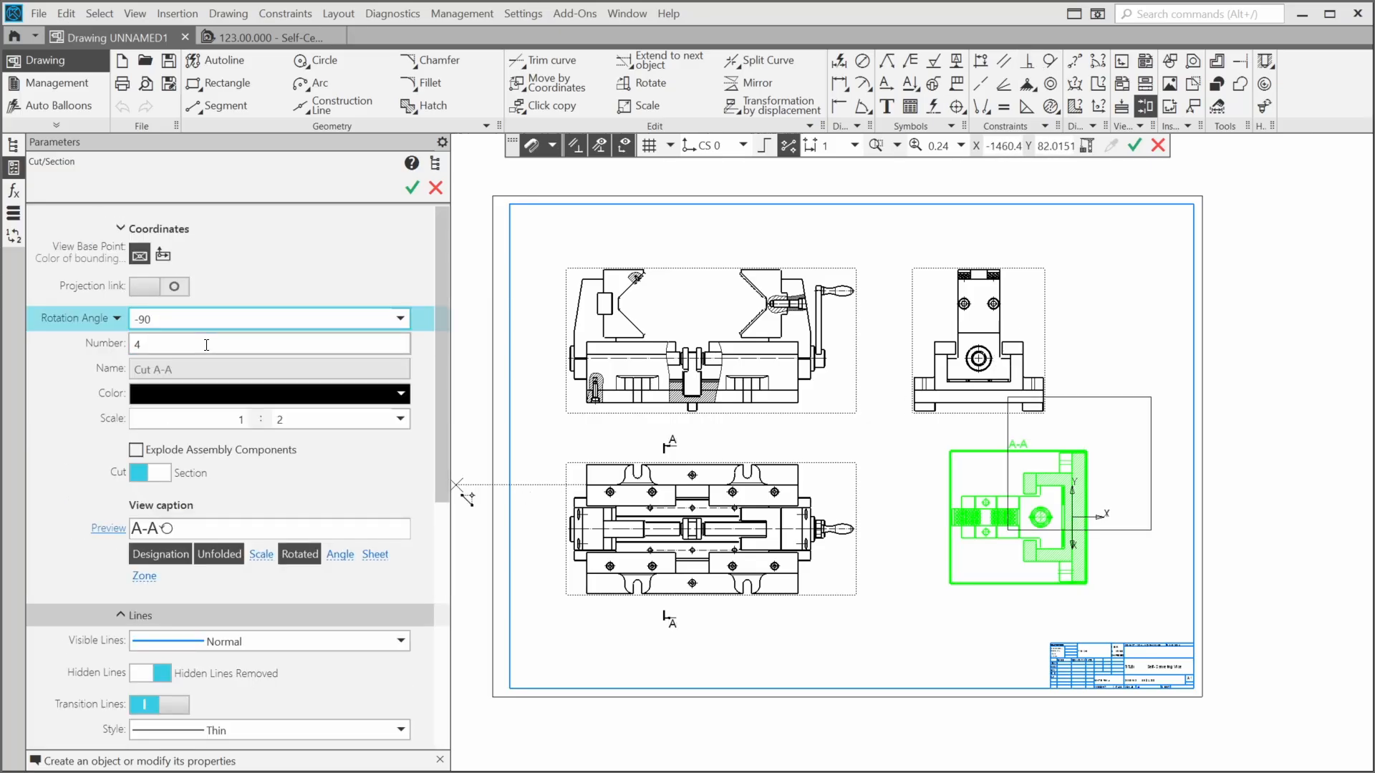
click(413, 188)
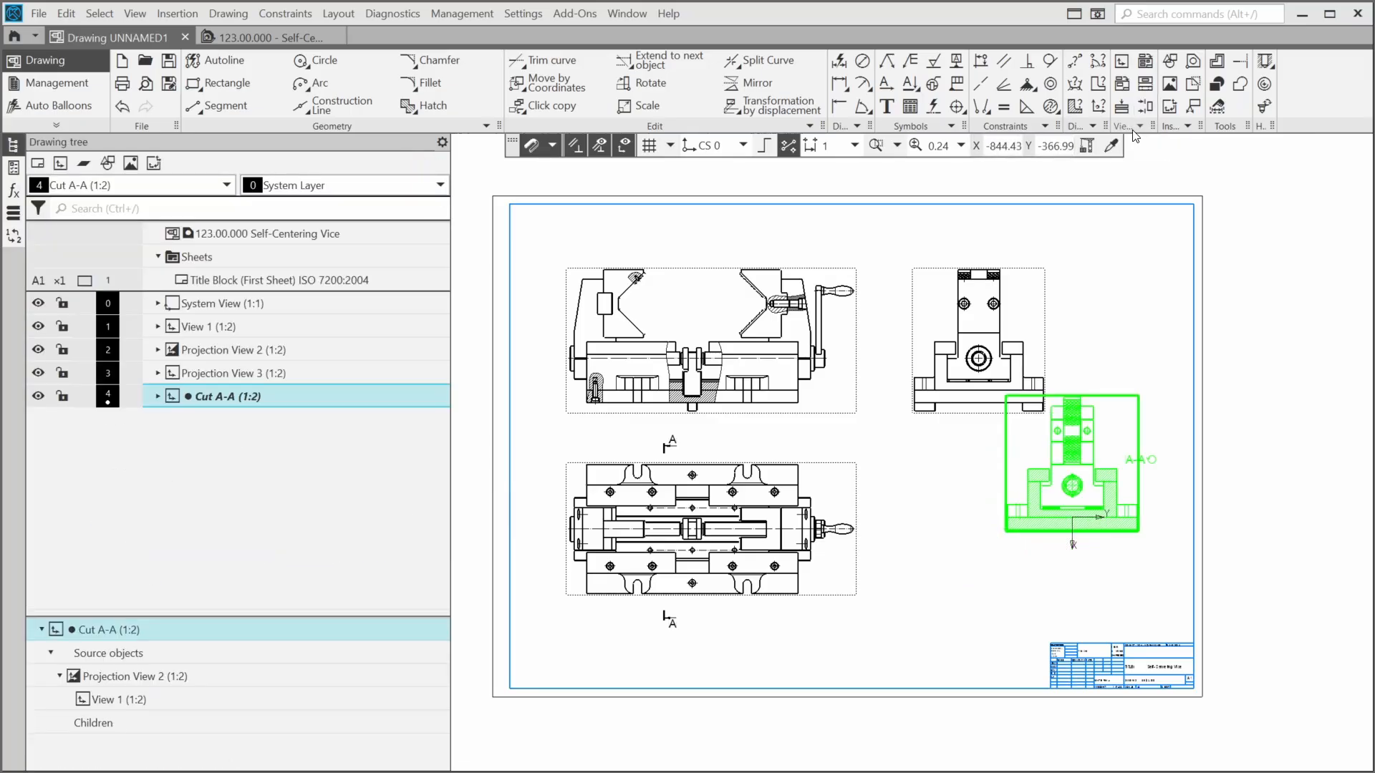
- Move the rotated cut view A-A down, clear of Projection View 3, and place its caption centred above the view
click(1109, 282)
drag(1110, 395, 1079, 478)
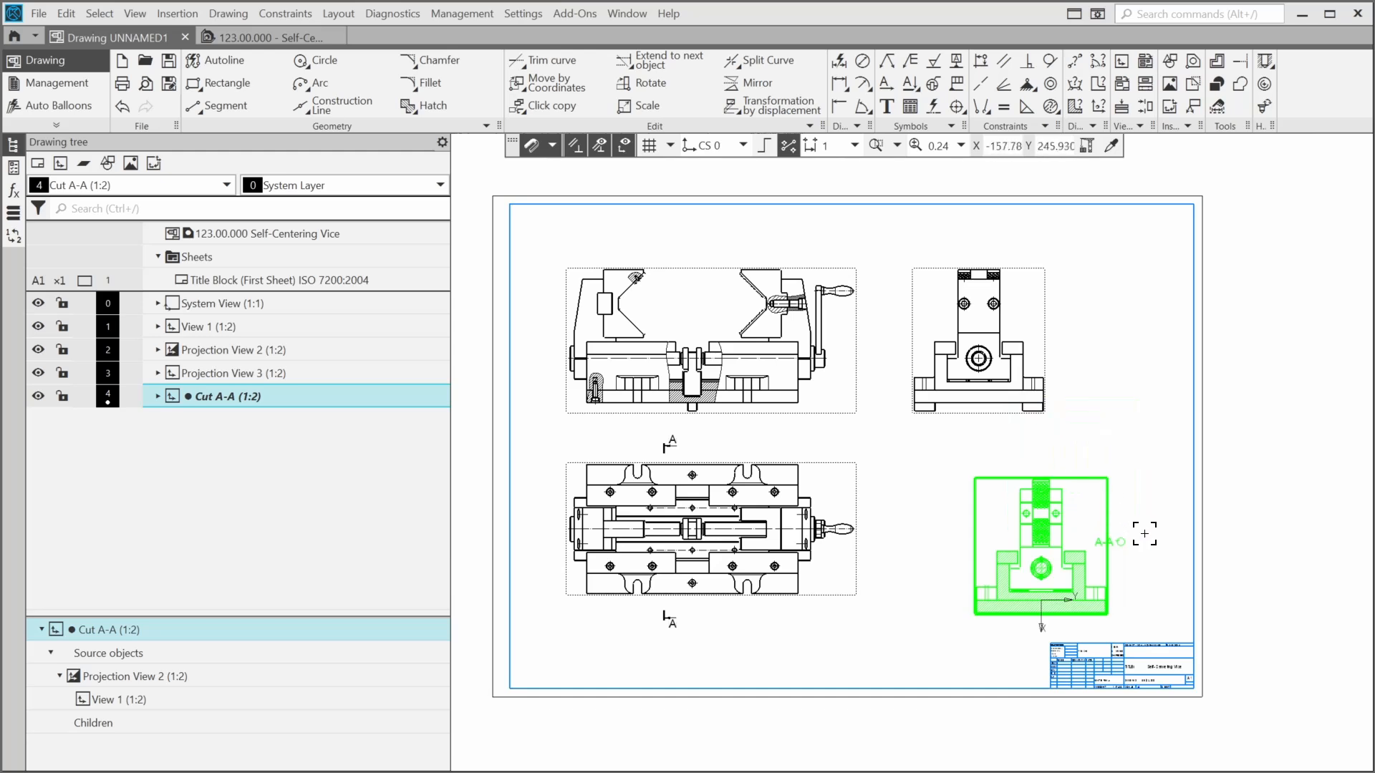
scroll(1136, 555, up, 4)
click(1136, 555)
click(1090, 533)
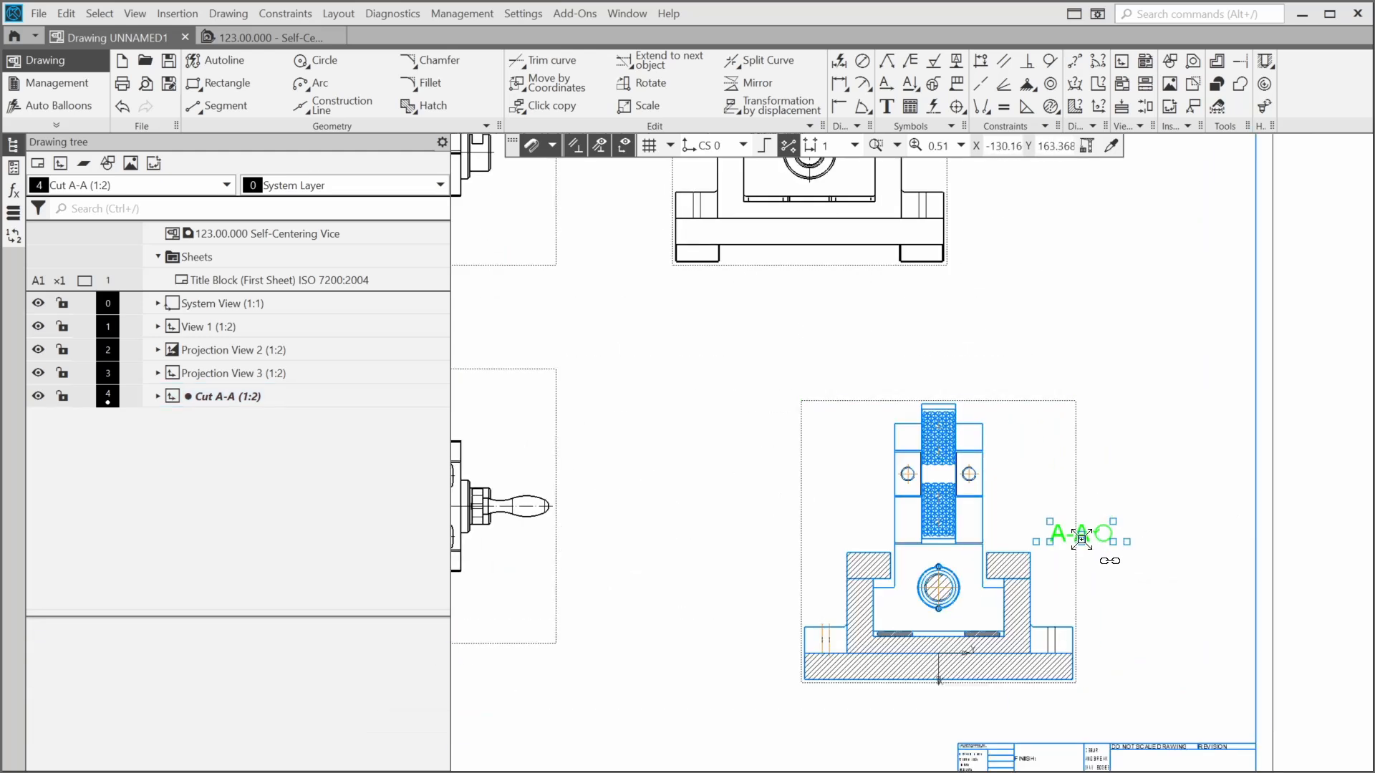
drag(1080, 535, 932, 370)
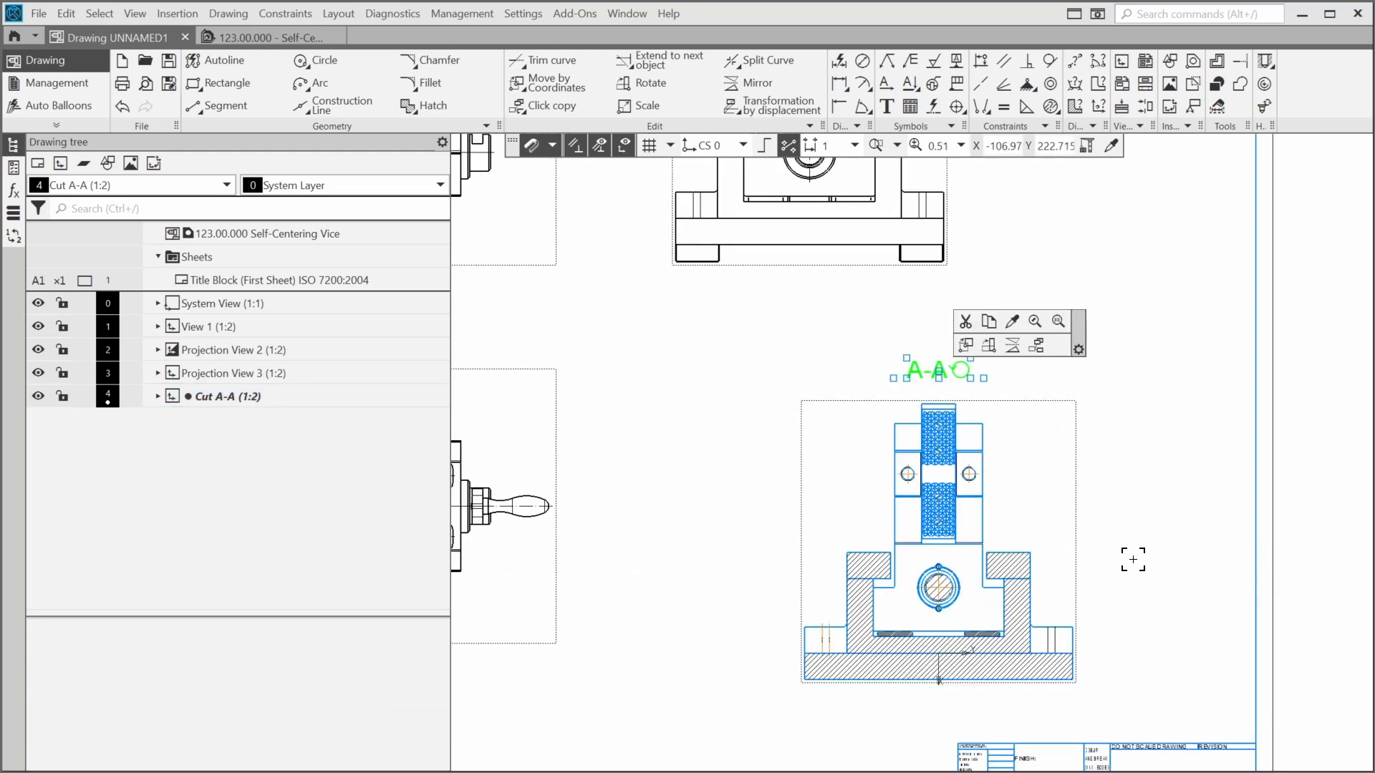
click(1132, 613)
- Make Projection View 2 current and add a vertical dimension of the base between its two left corners, placed left of the view
scroll(1073, 634, up, 2)
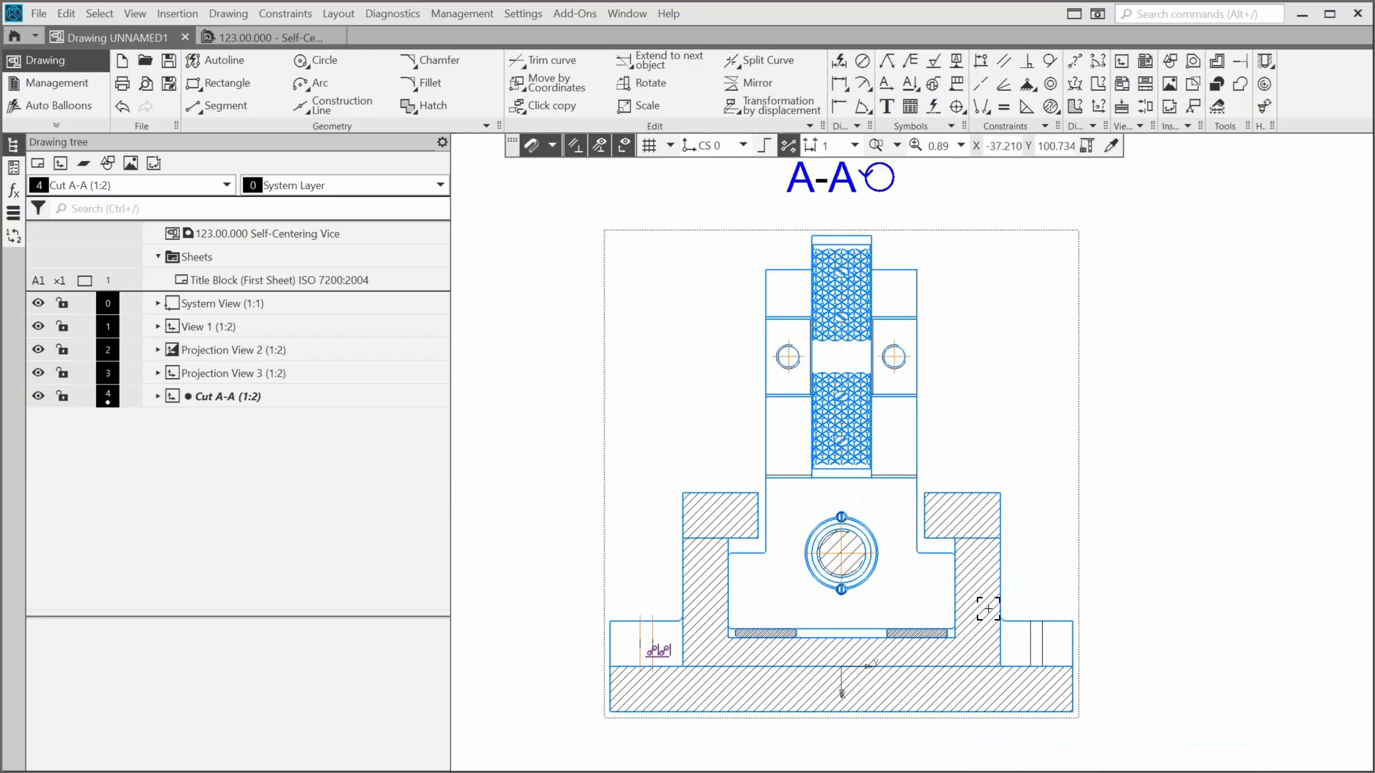
scroll(887, 571, up, 4)
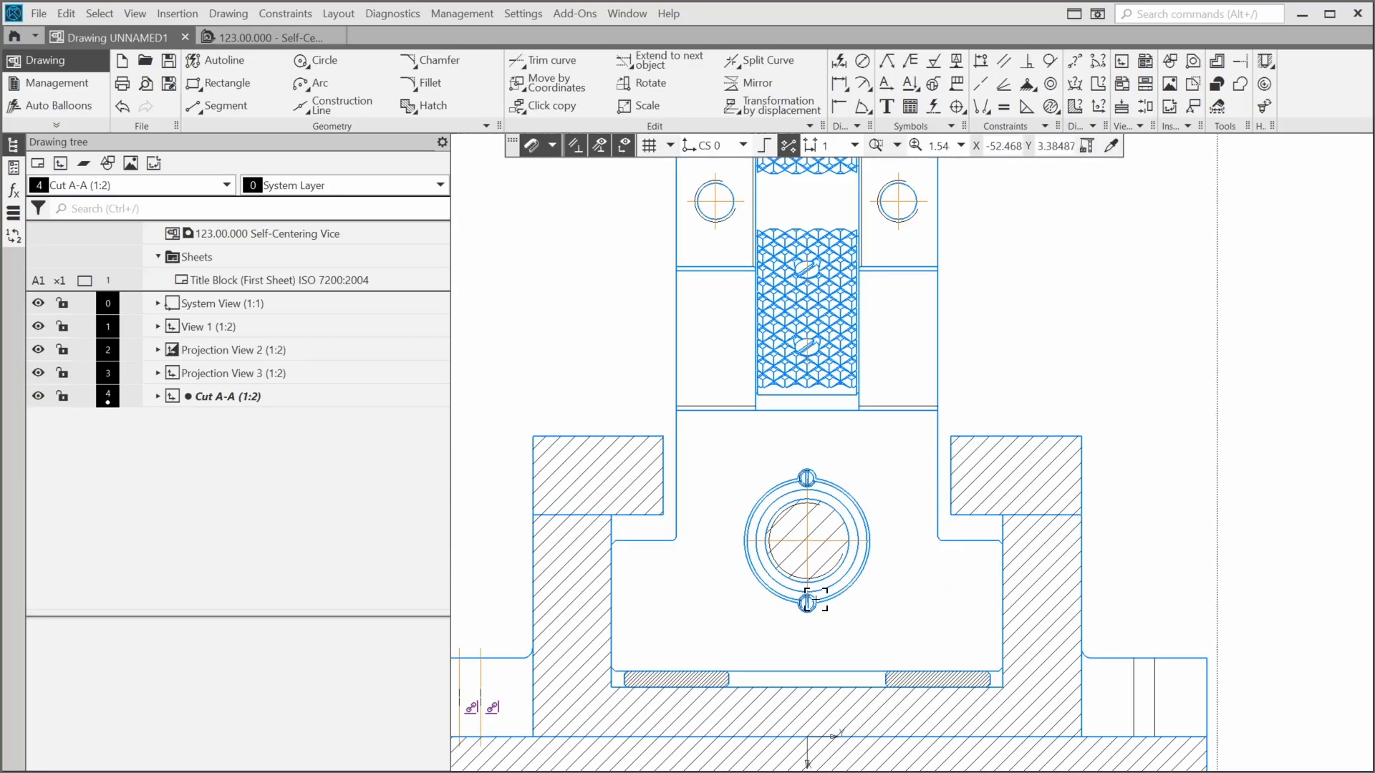
scroll(1110, 390, down, 5)
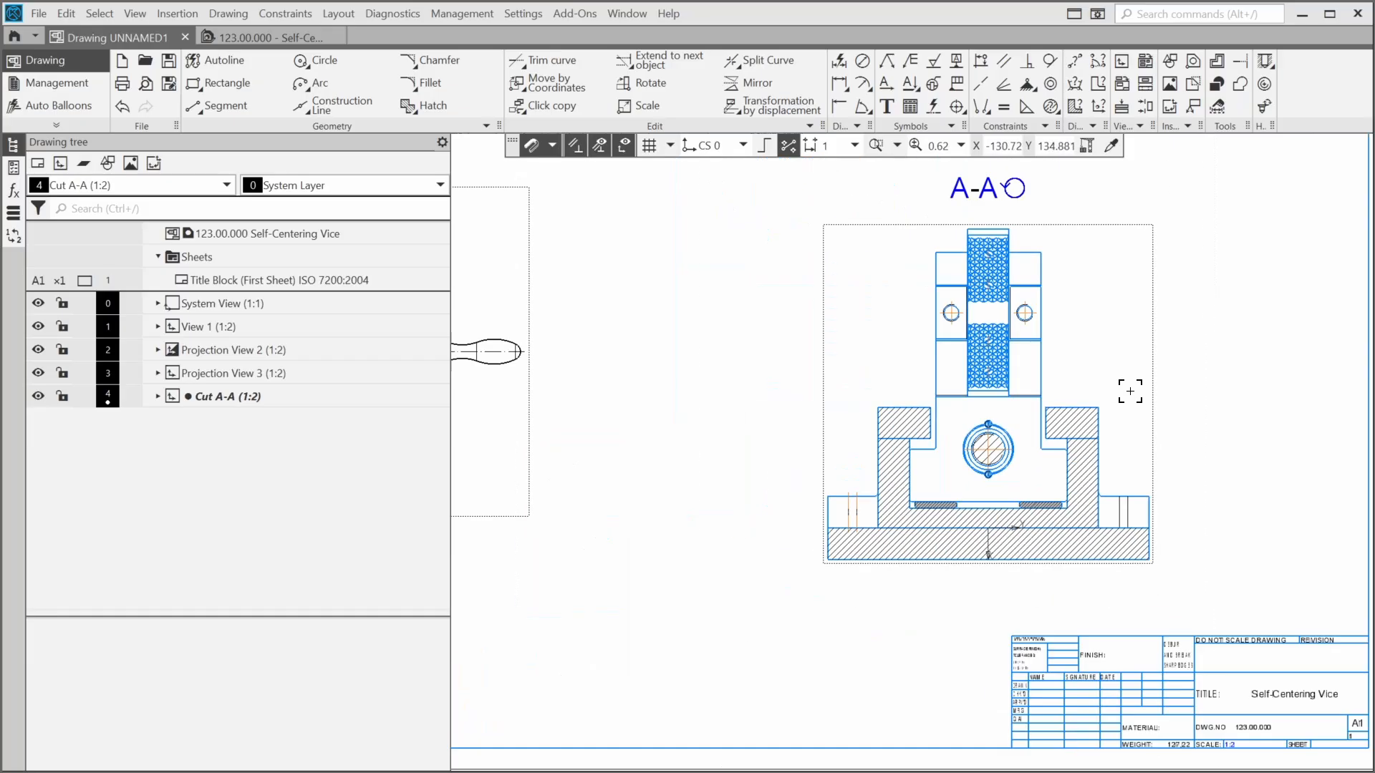
scroll(1129, 391, down, 2)
middle_drag(889, 461, 1222, 534)
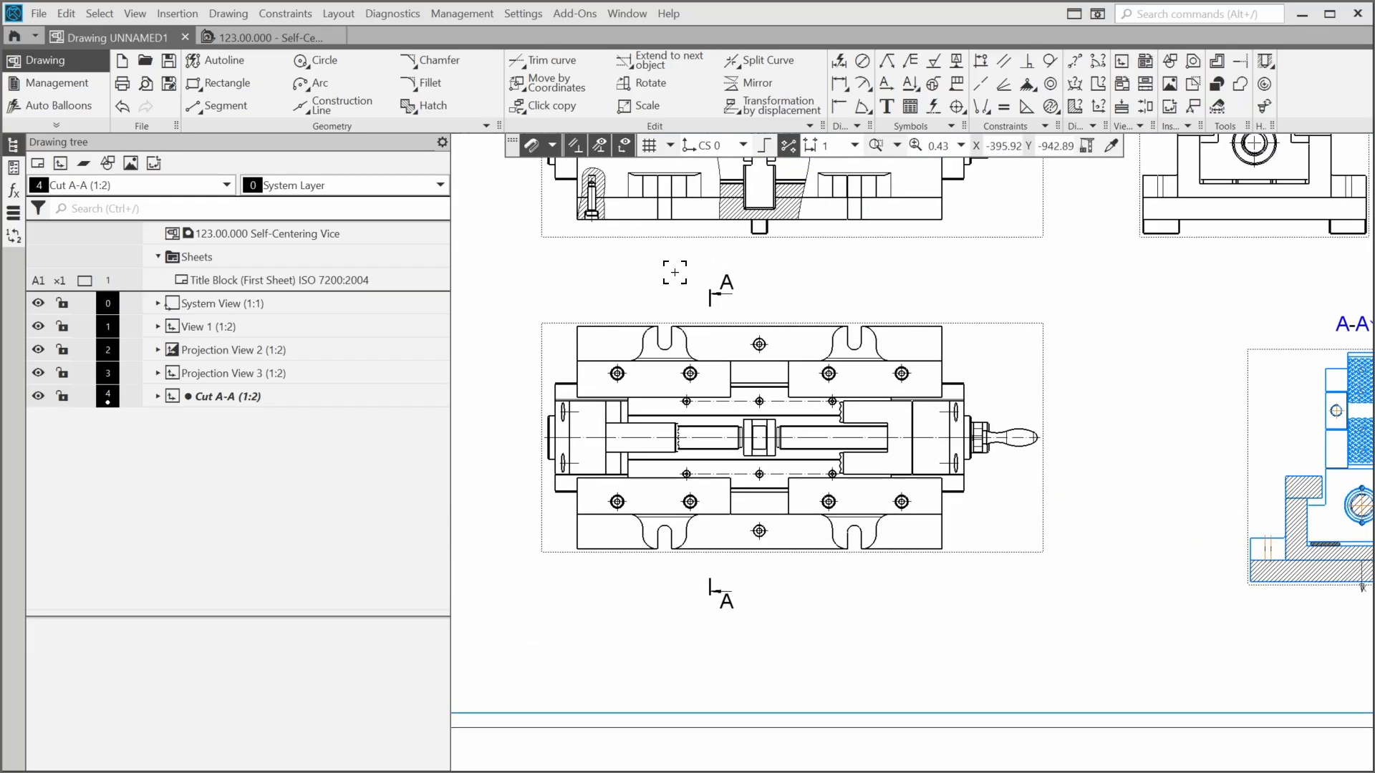
click(839, 61)
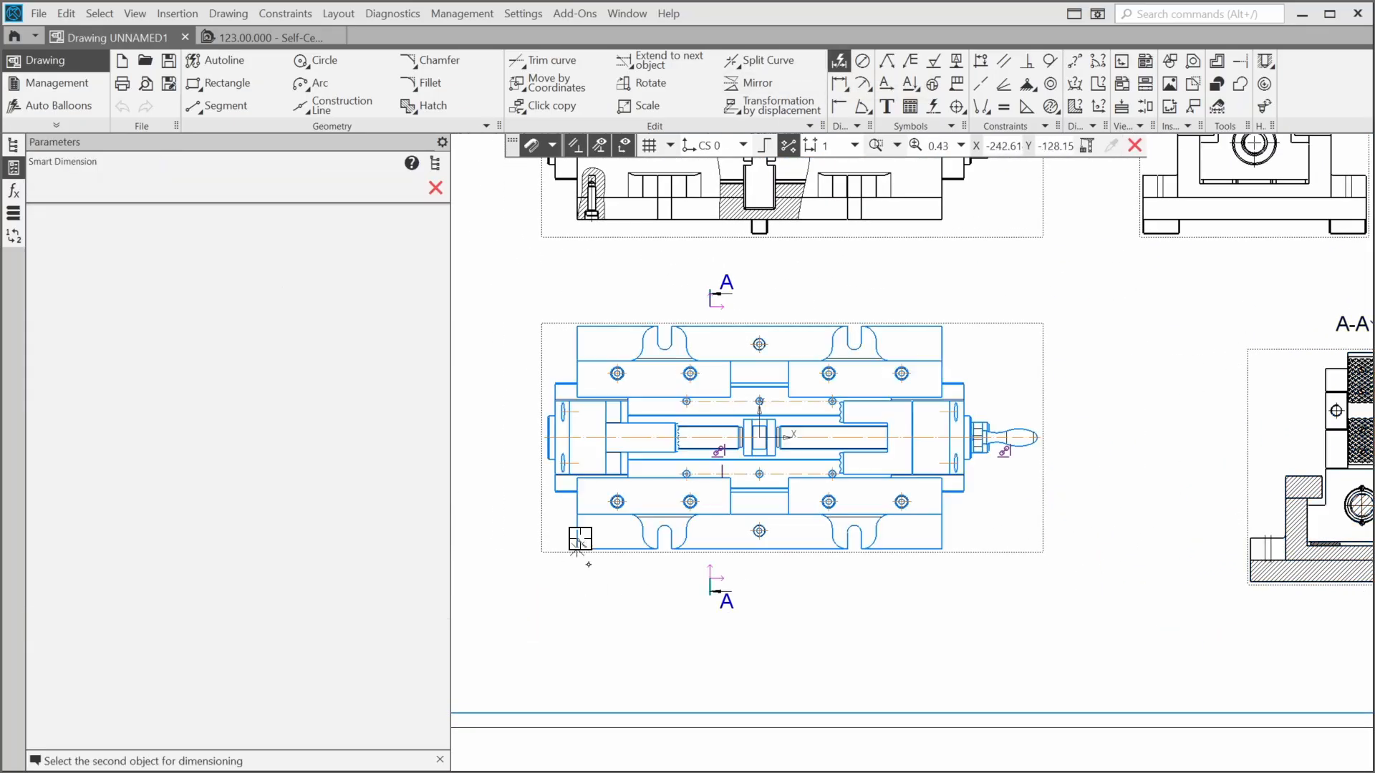
click(580, 327)
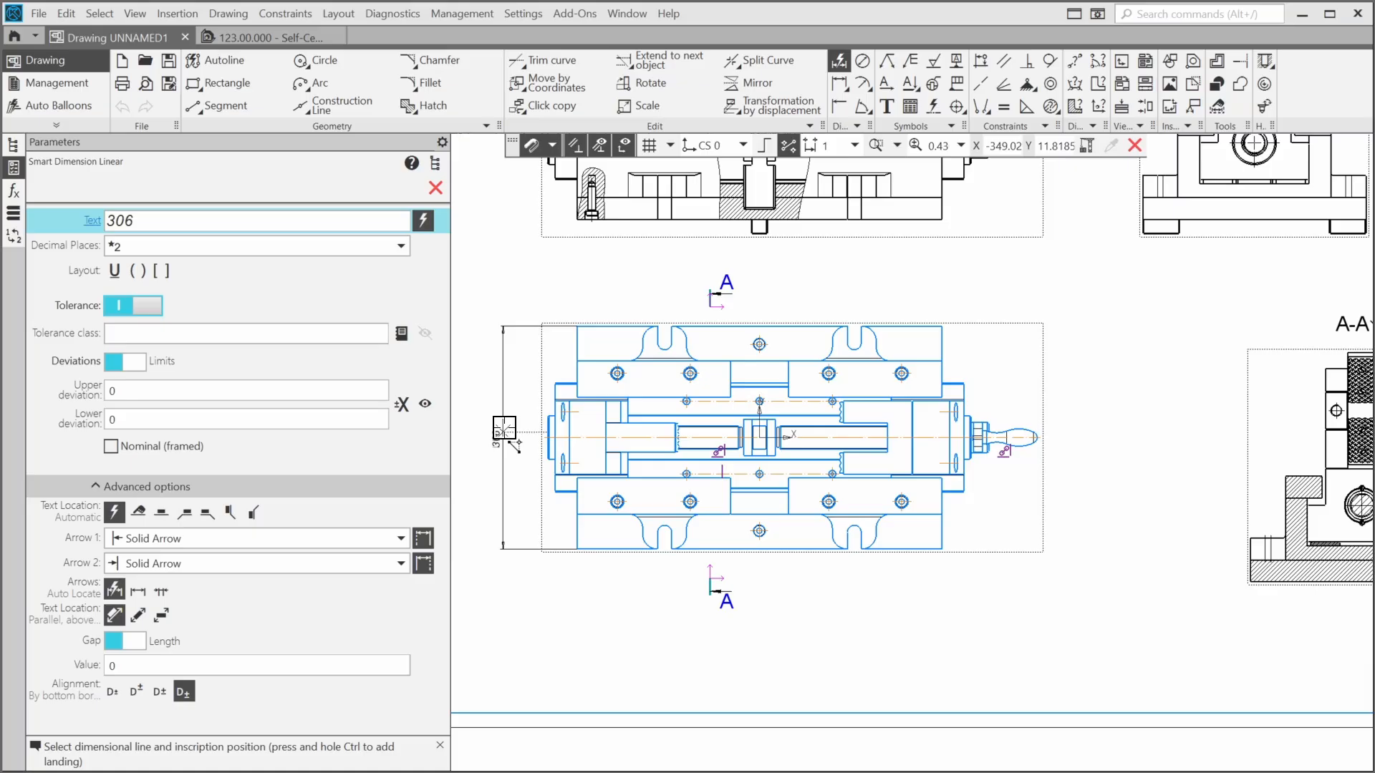
click(536, 452)
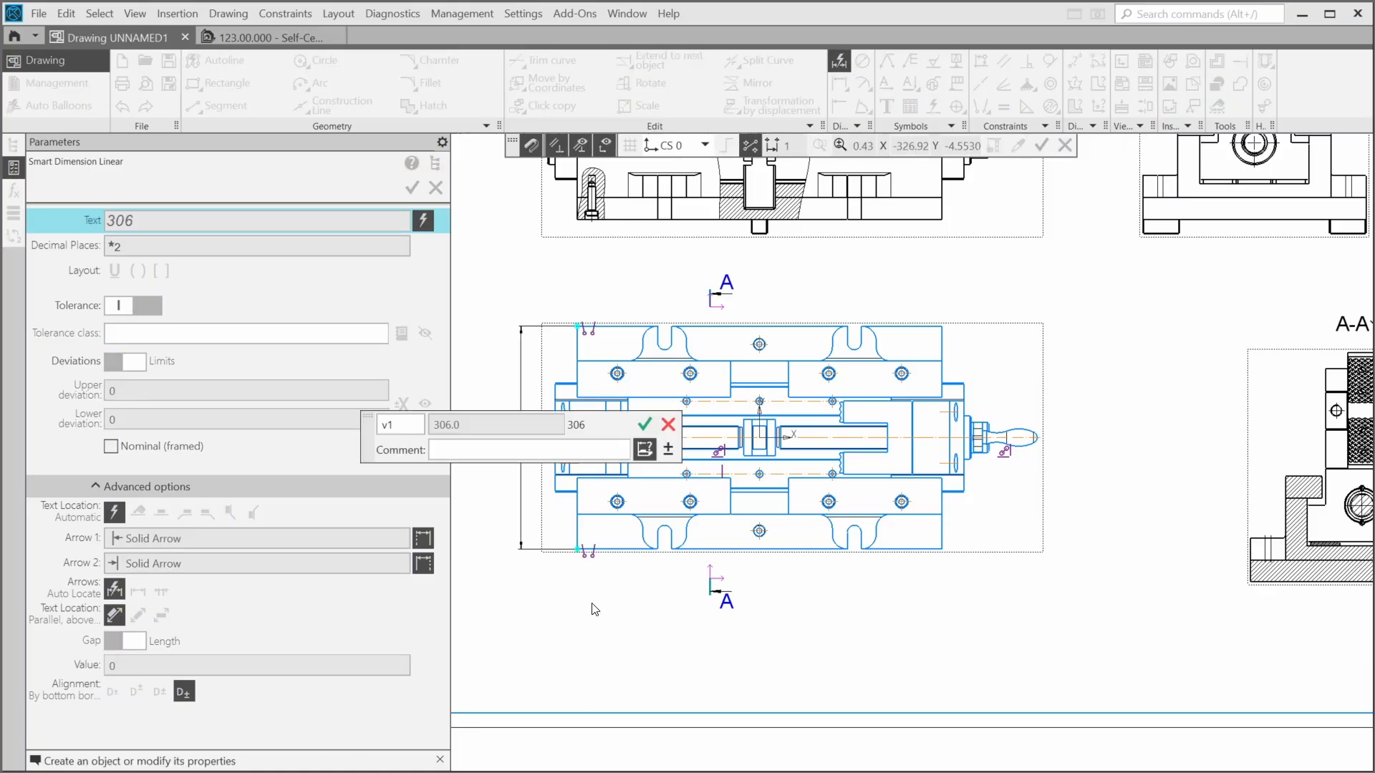
click(644, 425)
- Add a horizontal dimension of the base length between its two lower corners, placed below Projection View 2
click(578, 550)
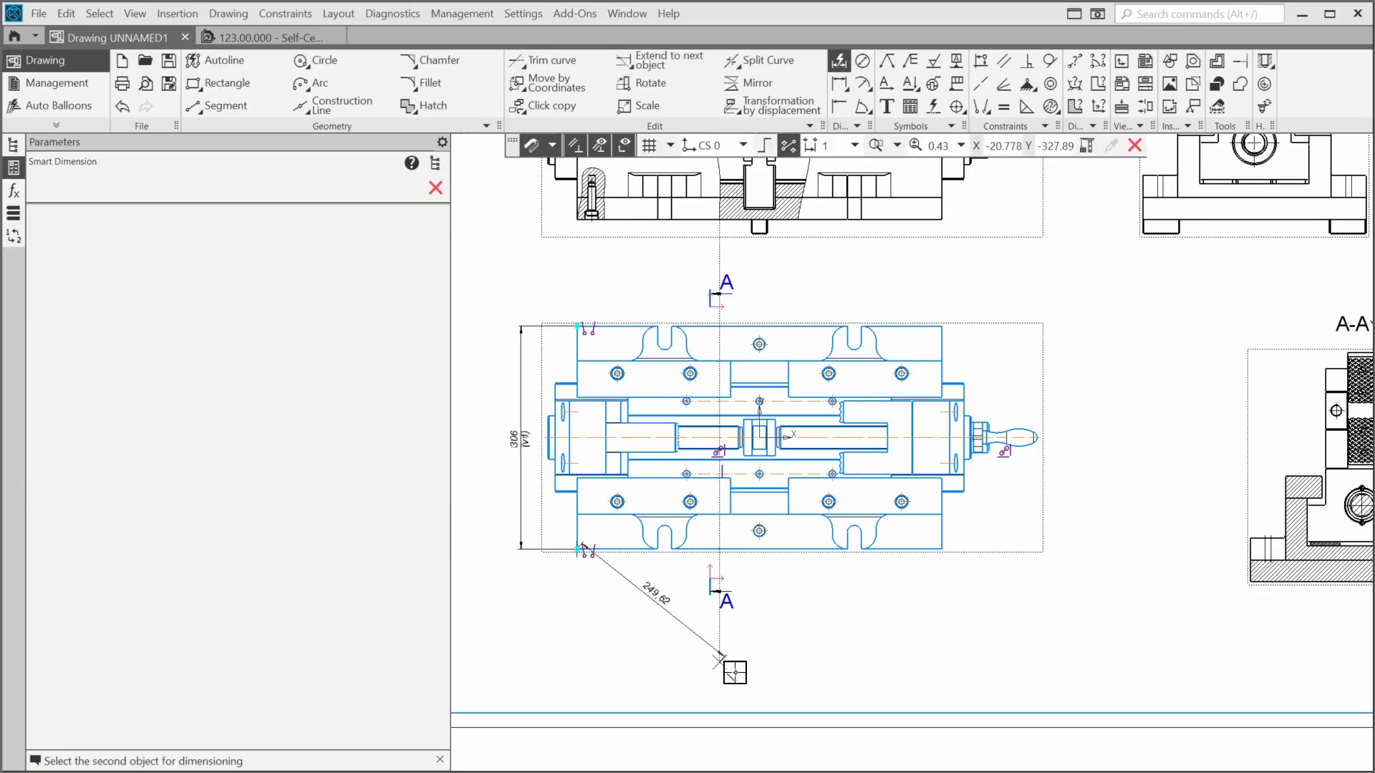
click(942, 549)
click(758, 637)
click(883, 648)
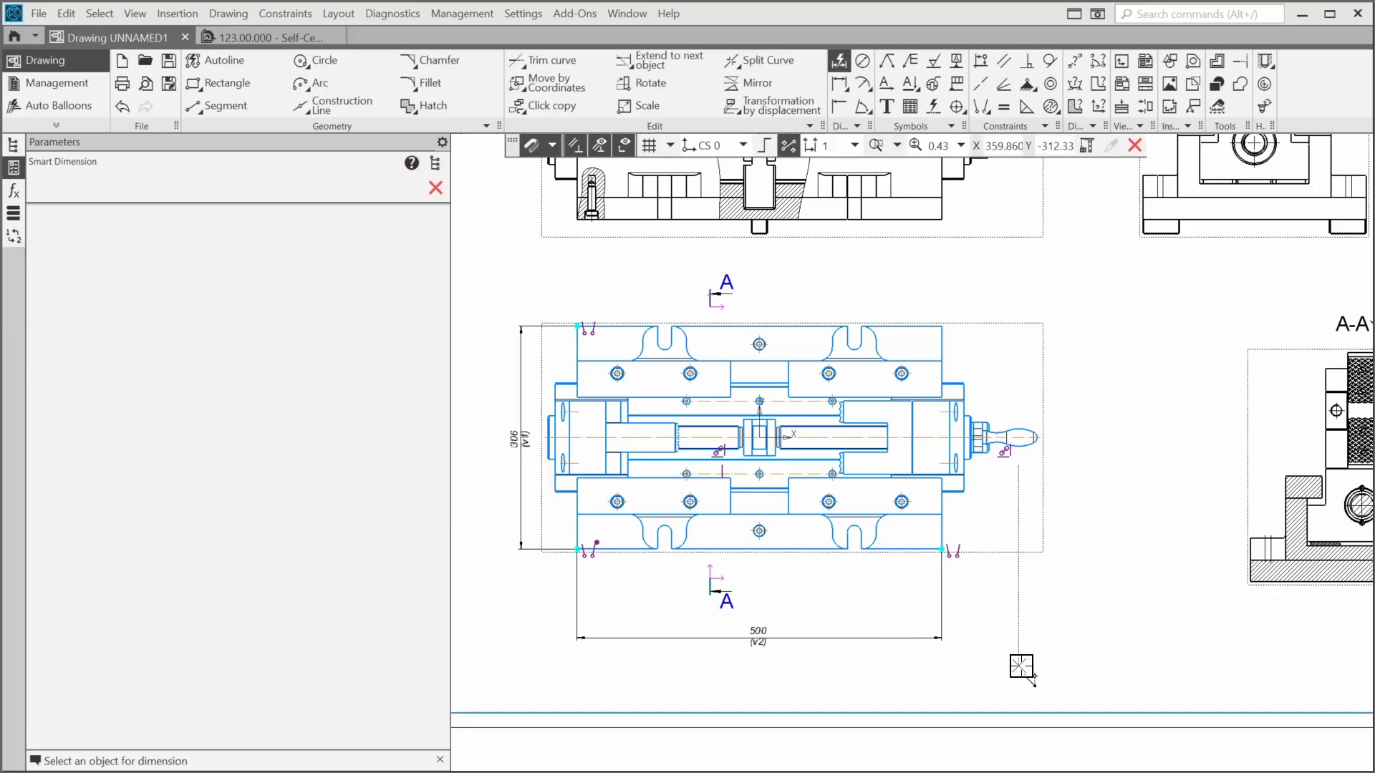
key(Escape)
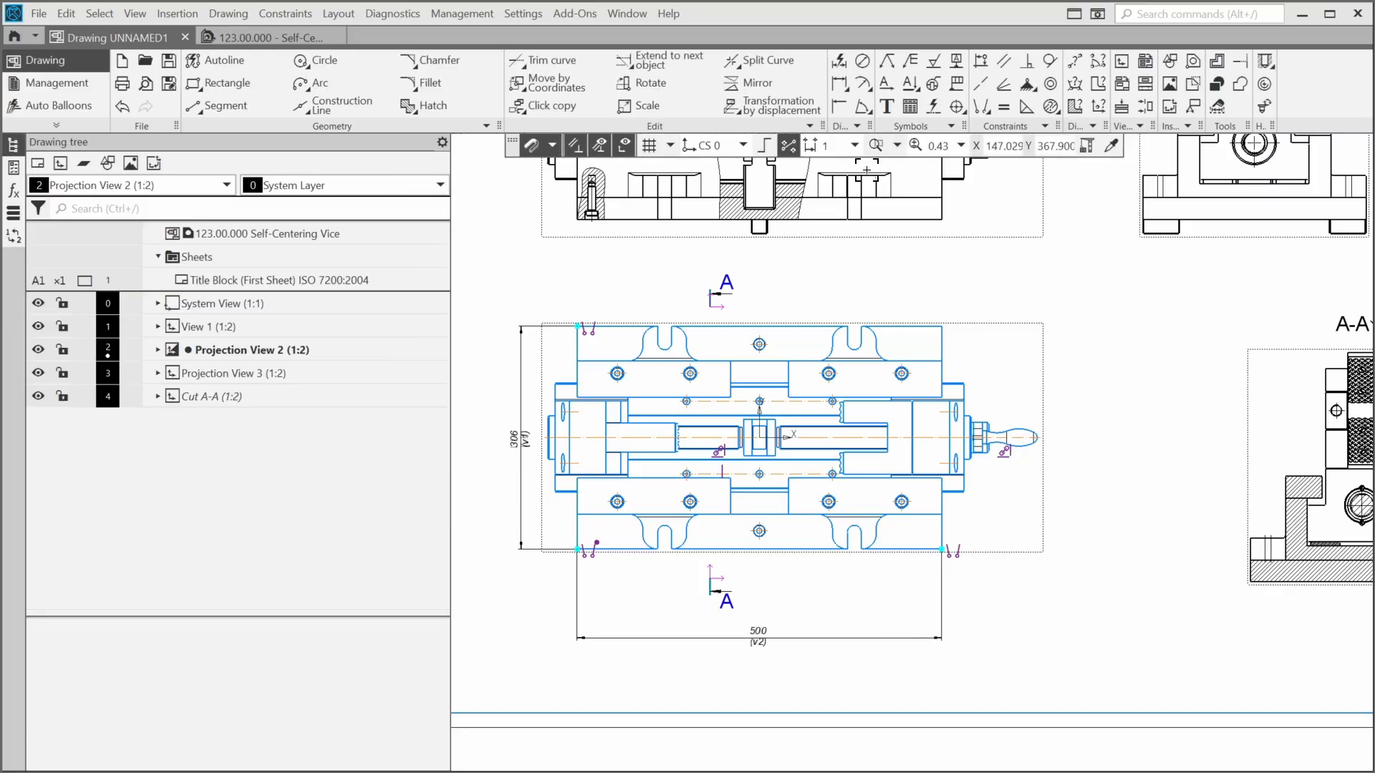
- Save the drawing as 123.00.000 - Self-Centering Vice.cdw in the Self-Centering Vice folder
click(898, 145)
click(906, 174)
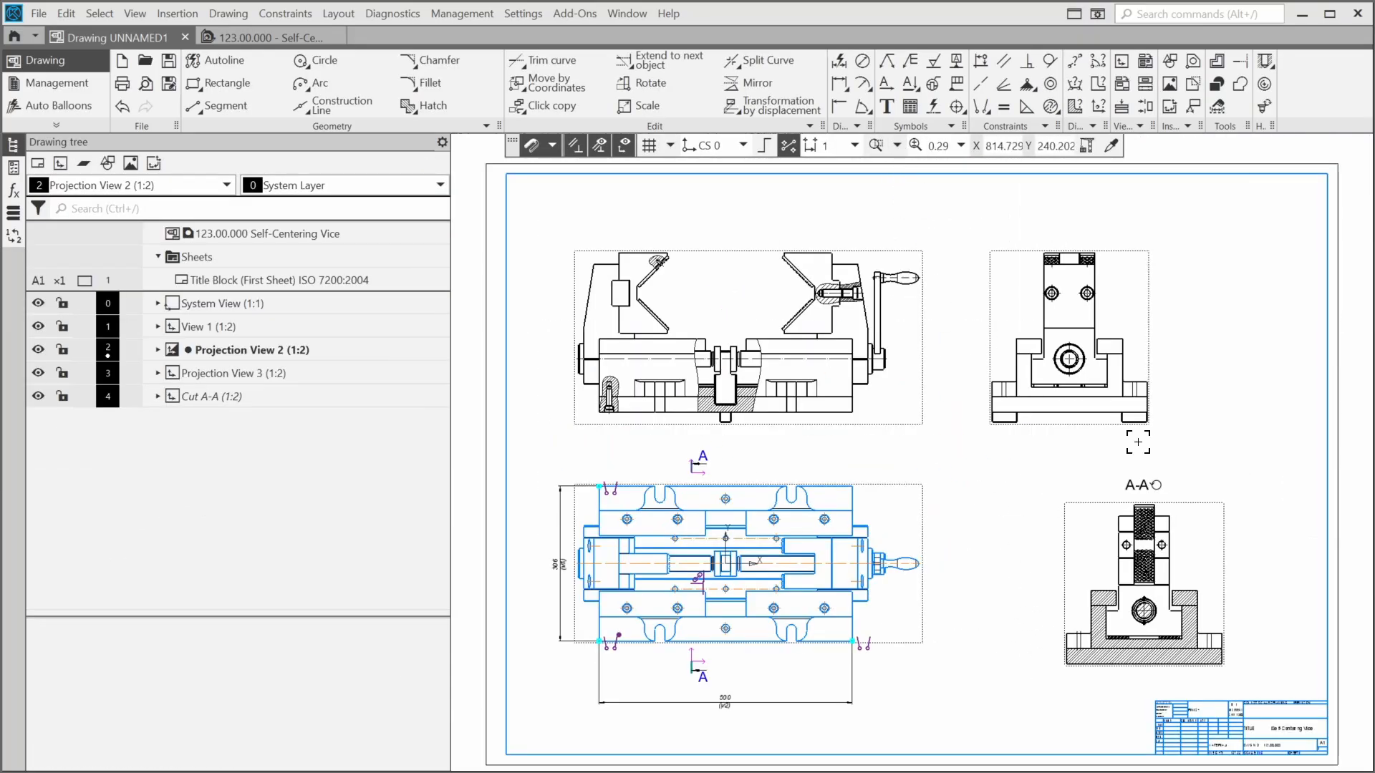
click(169, 61)
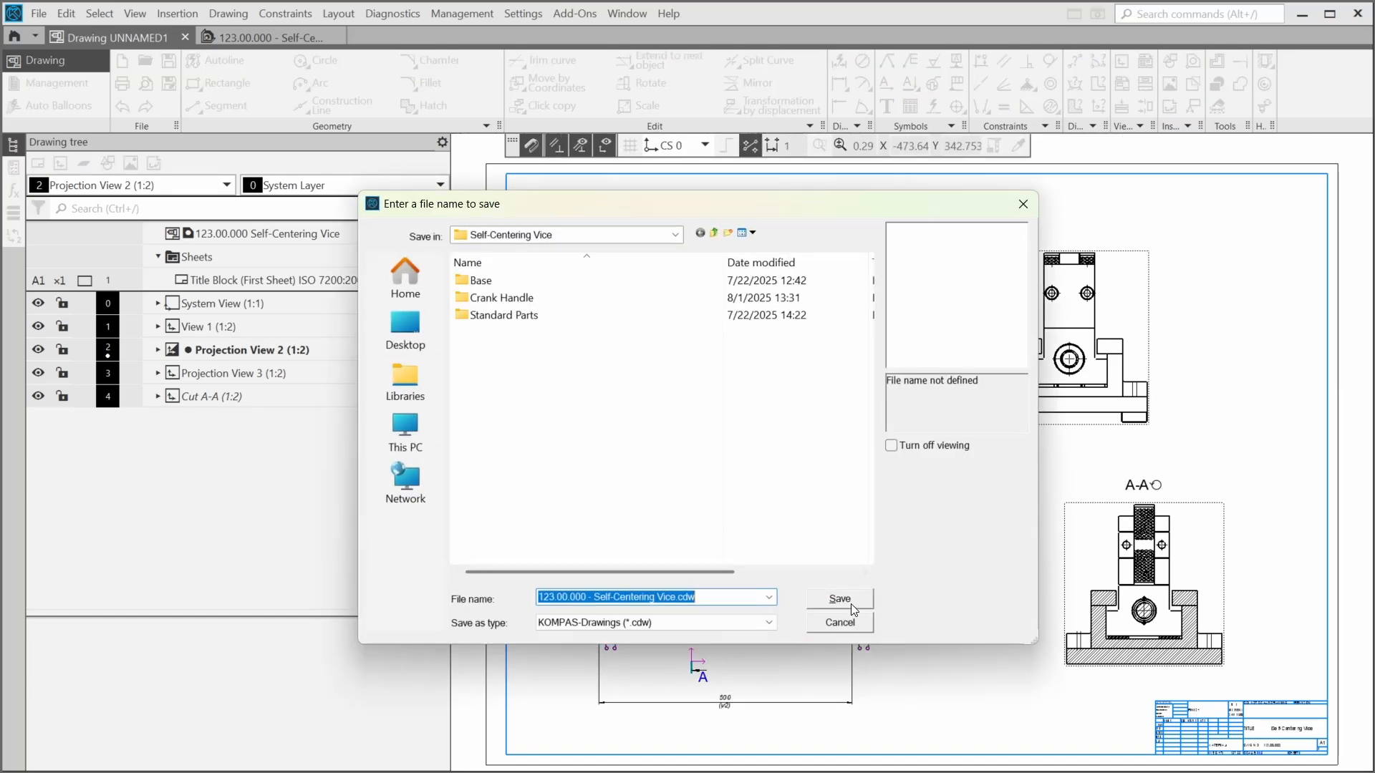